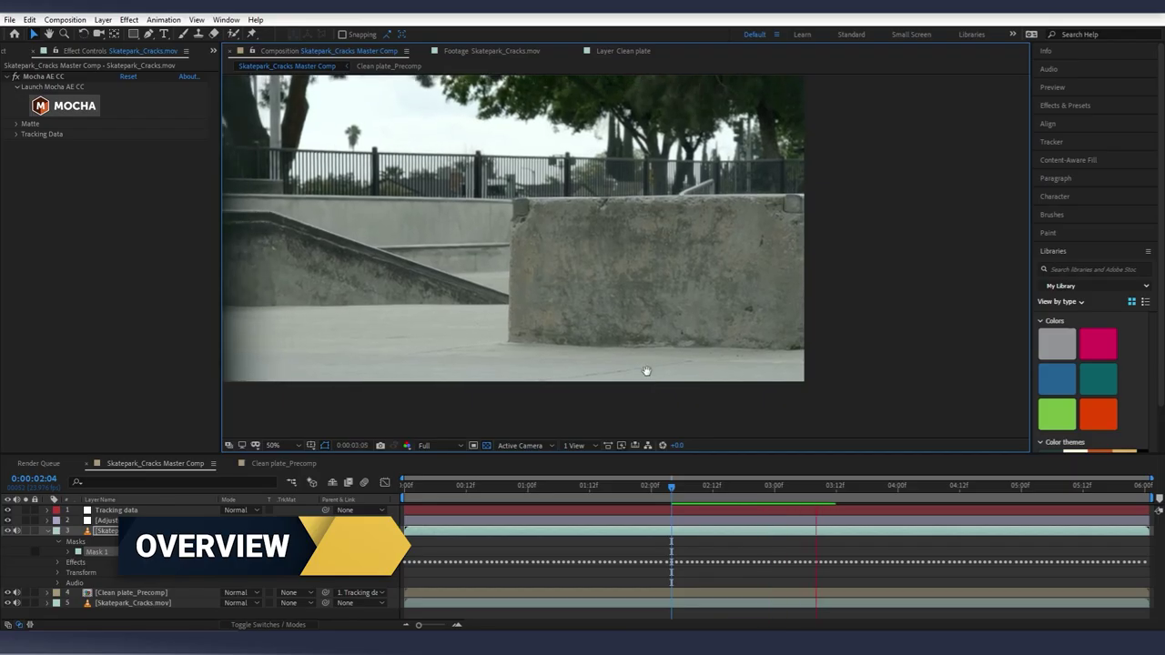
left_click_drag(494, 268, 831, 298)
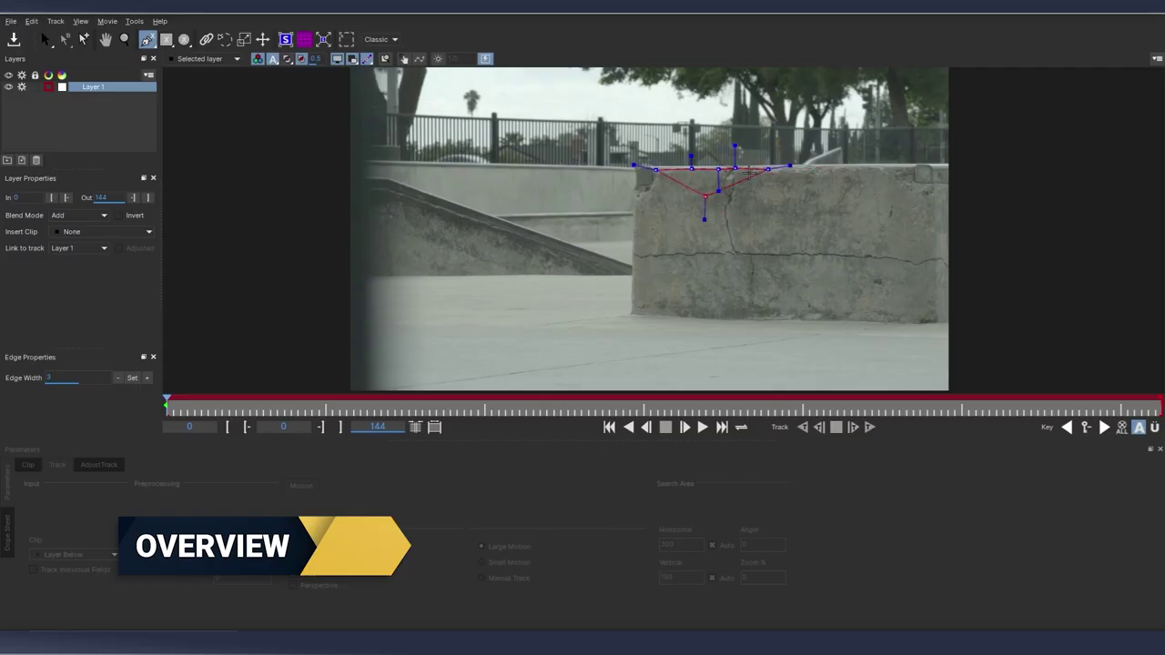
- Outline the concrete ledge's top edge and upper right corner with spline points
left_click(863, 167)
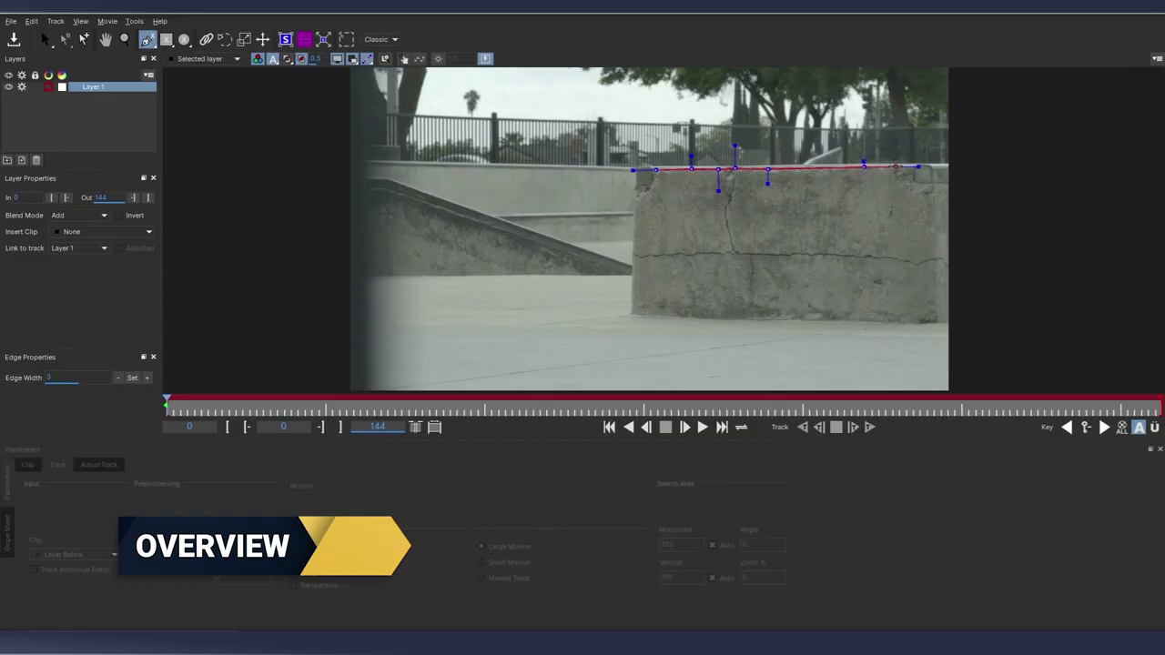
left_click(896, 167)
left_click(909, 166)
left_click(914, 182)
left_click(930, 184)
left_click(932, 190)
left_click(934, 210)
left_click_drag(569, 242, 616, 238)
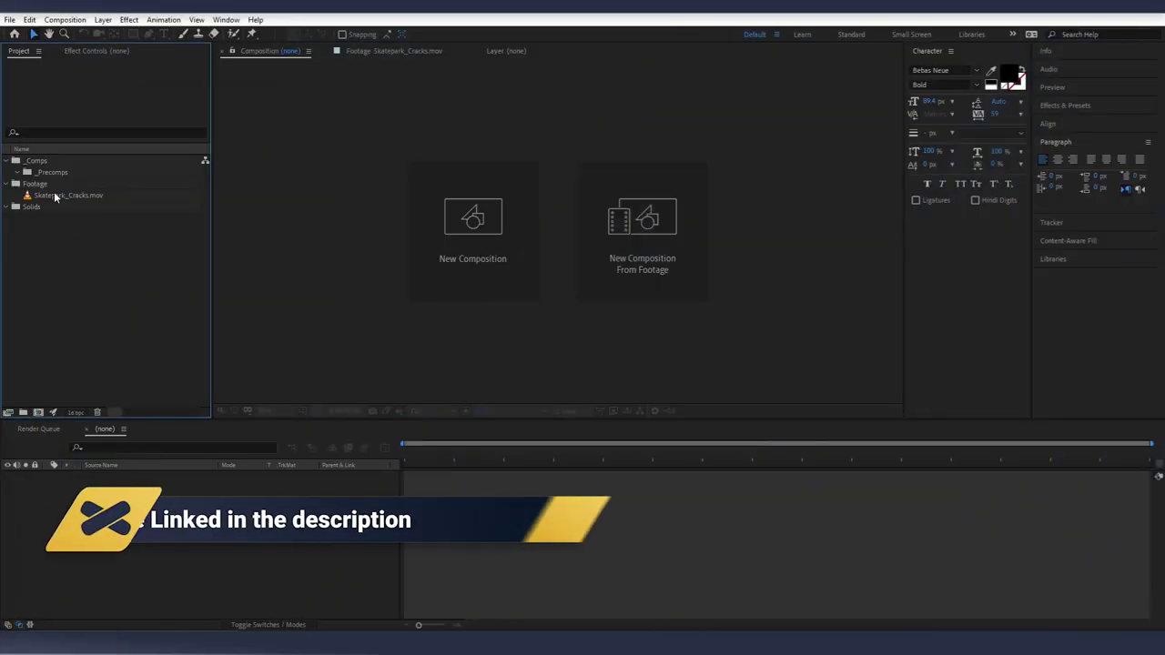
- Preview the Skatepark_Cracks.mov footage and examine the cracks in the concrete ledge up close
double_click(29, 196)
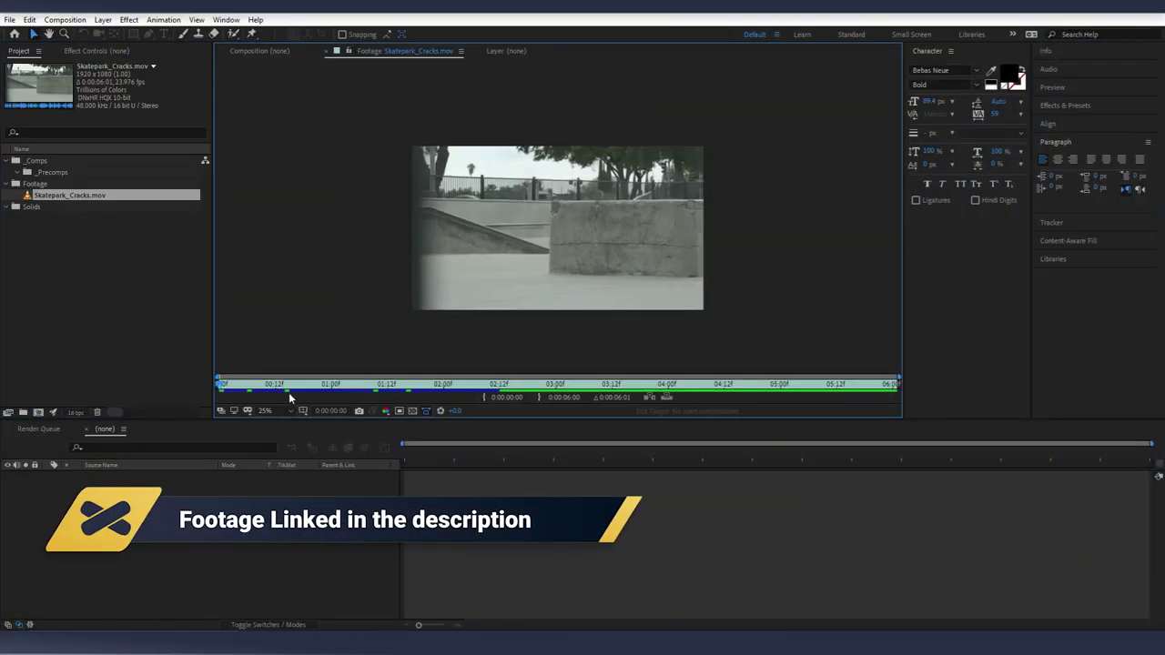
key("space")
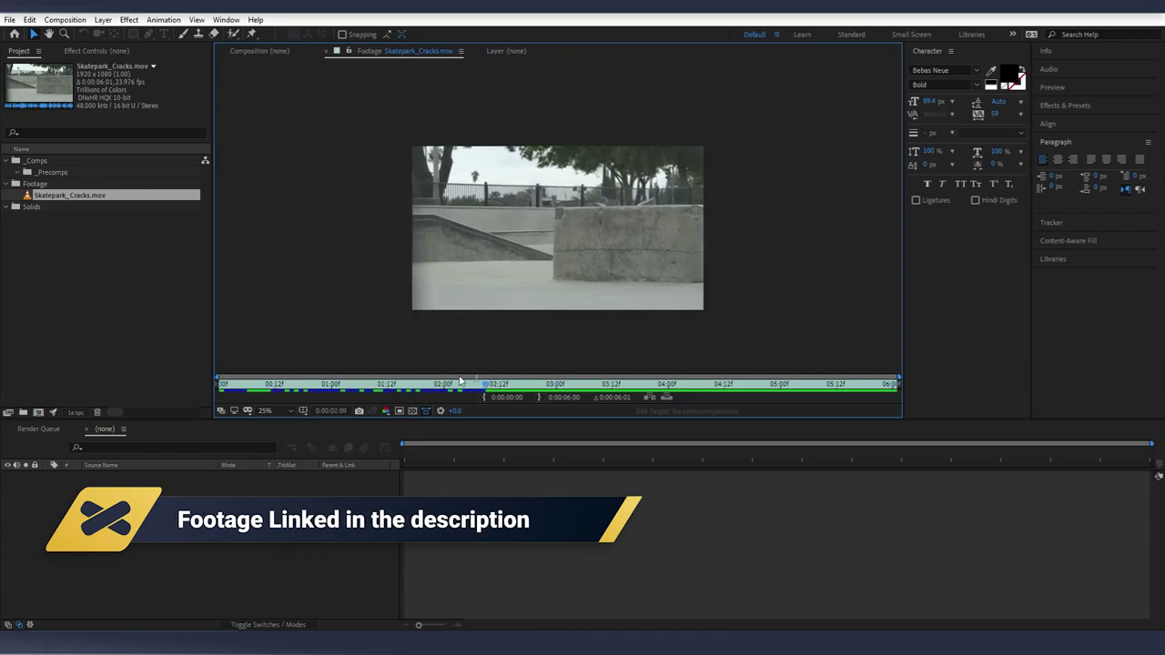
left_click(271, 383)
scroll(626, 275, "up", 2)
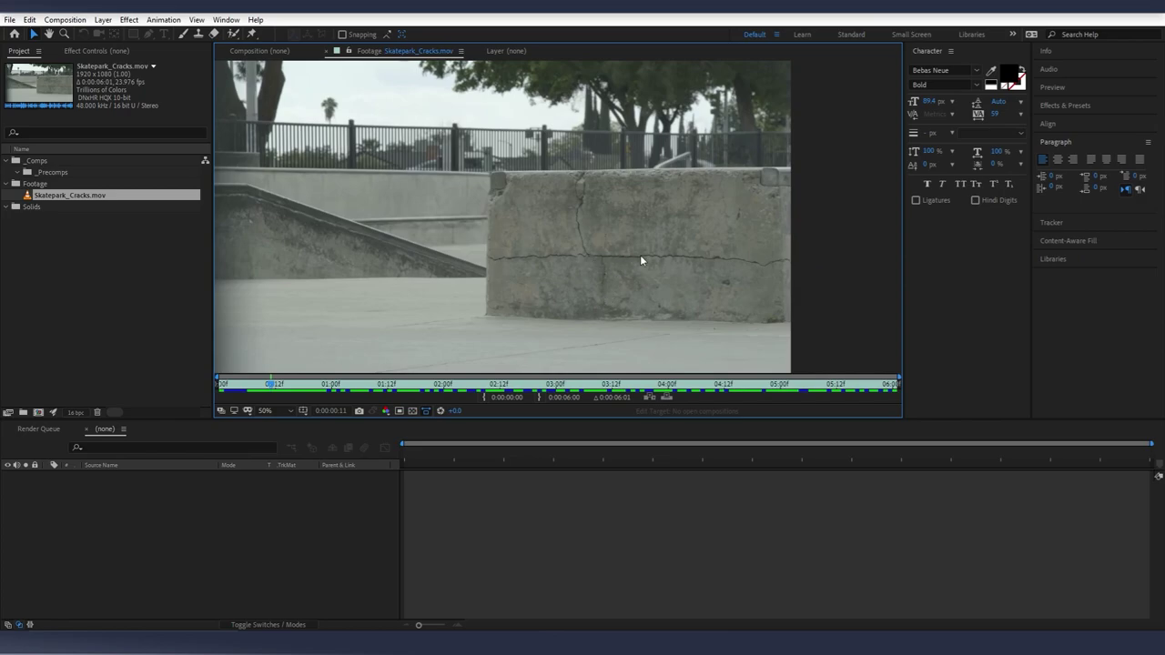
left_click_drag(696, 271, 651, 276)
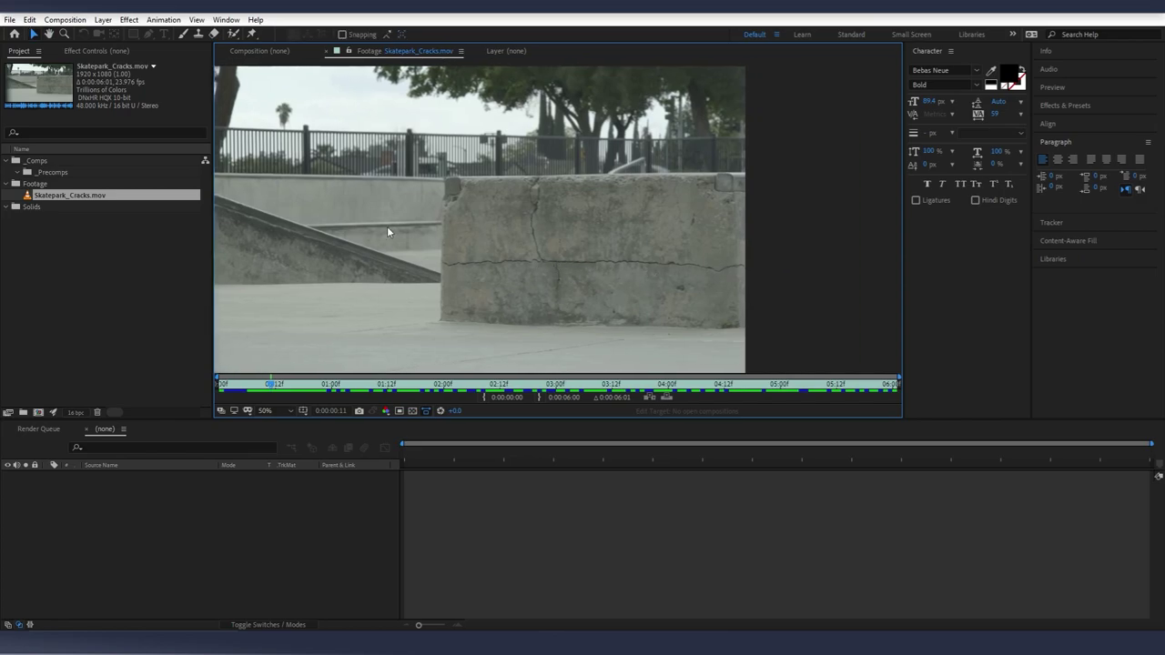
left_click_drag(387, 230, 439, 220)
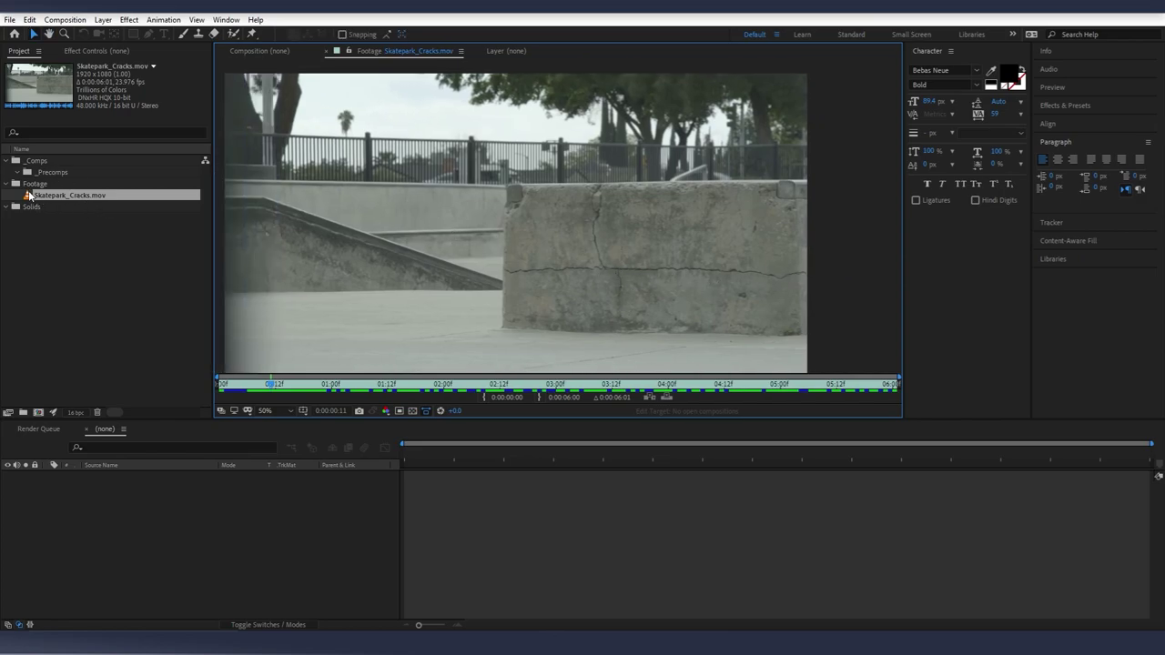
- Create a composition from Skatepark_Cracks.mov and rename it Skatepark_Cracks Master Comp
left_click_drag(29, 196, 38, 414)
mouse_move(424, 447)
left_mouse_down()
mouse_move(548, 450)
mouse_move(404, 448)
left_mouse_up()
left_click(89, 199)
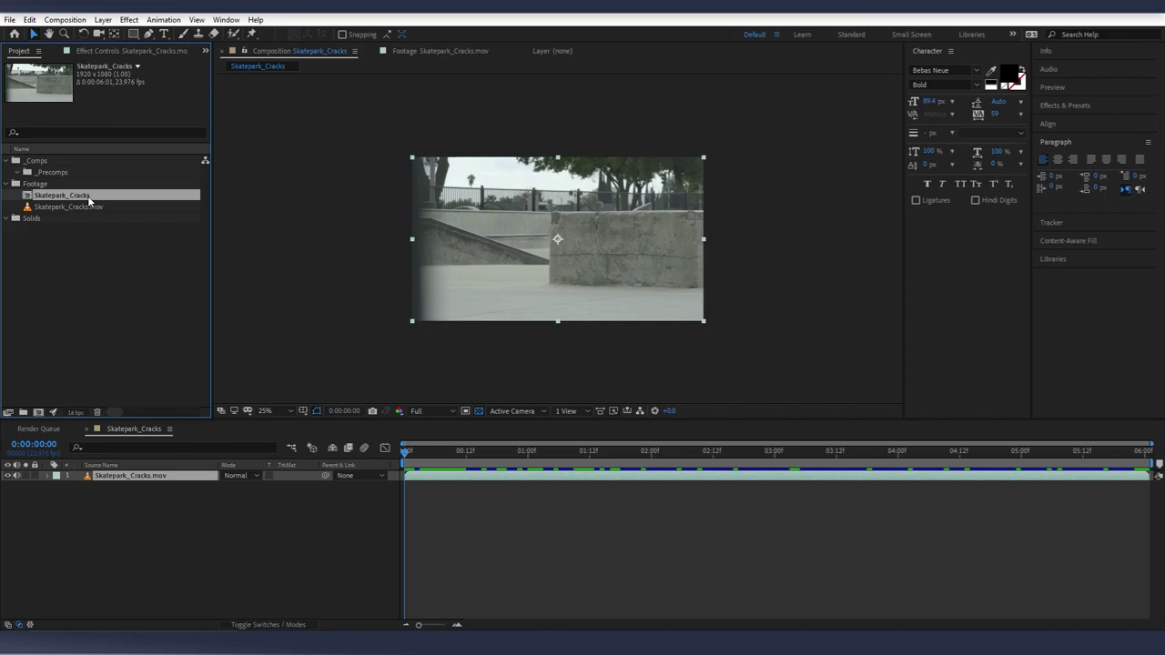
key("Return")
key("Right")
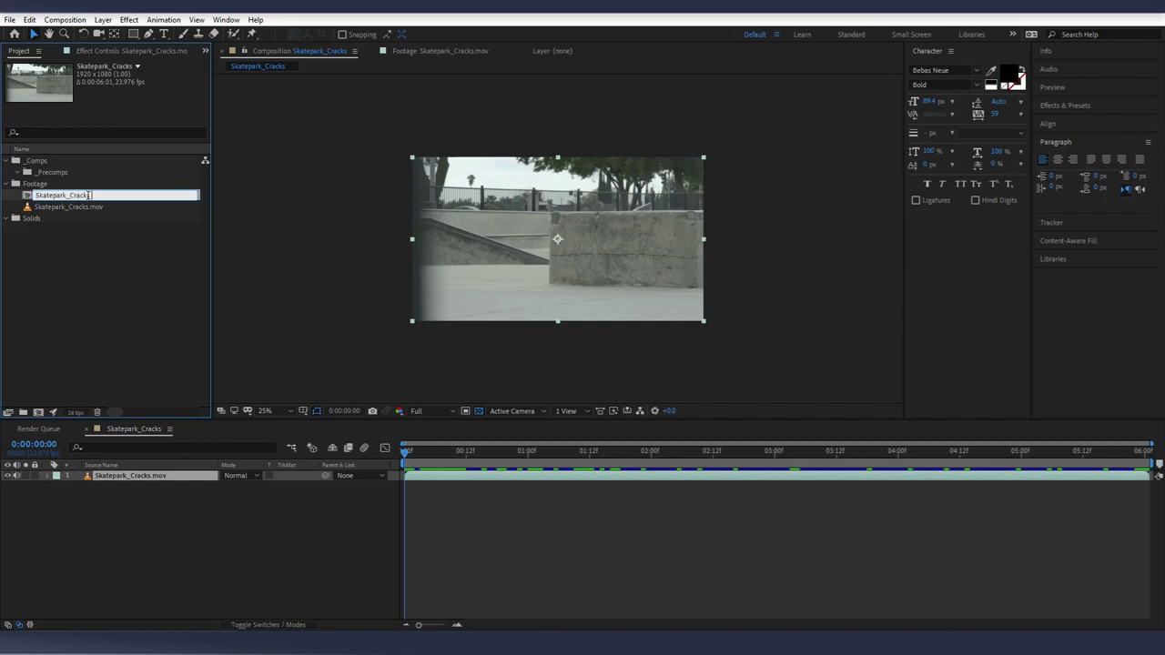
type("Master Comp")
key("Return")
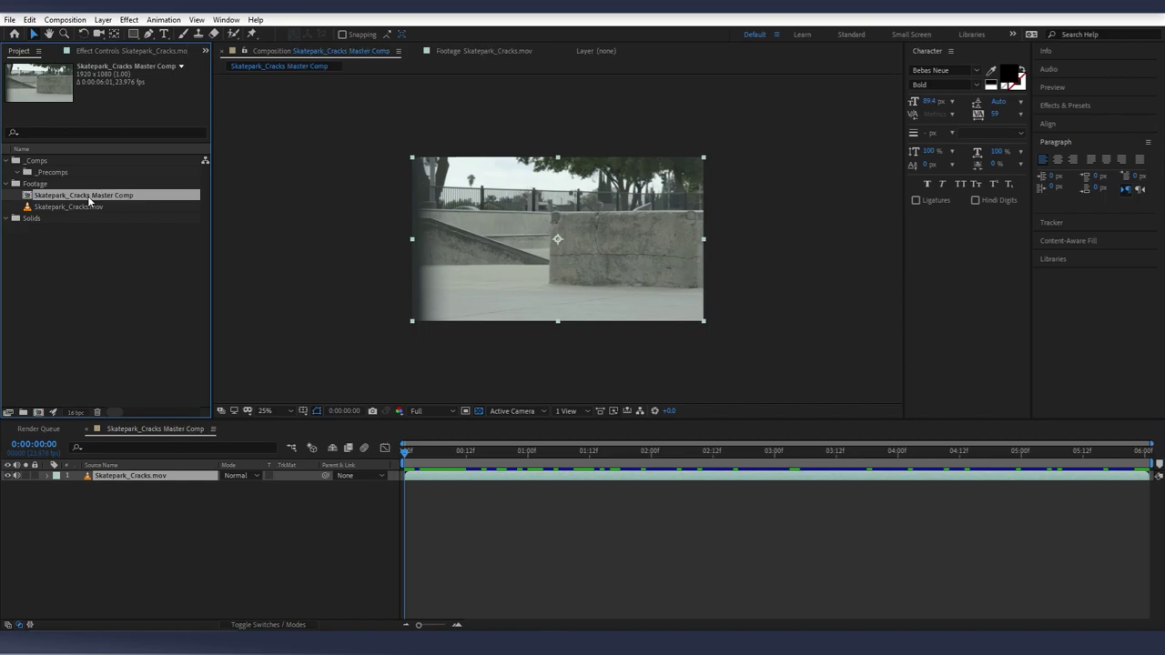
- Move the Skatepark_Cracks Master Comp into the _Comps folder and collapse the Footage folder
left_click_drag(89, 200, 93, 164)
left_click(85, 280)
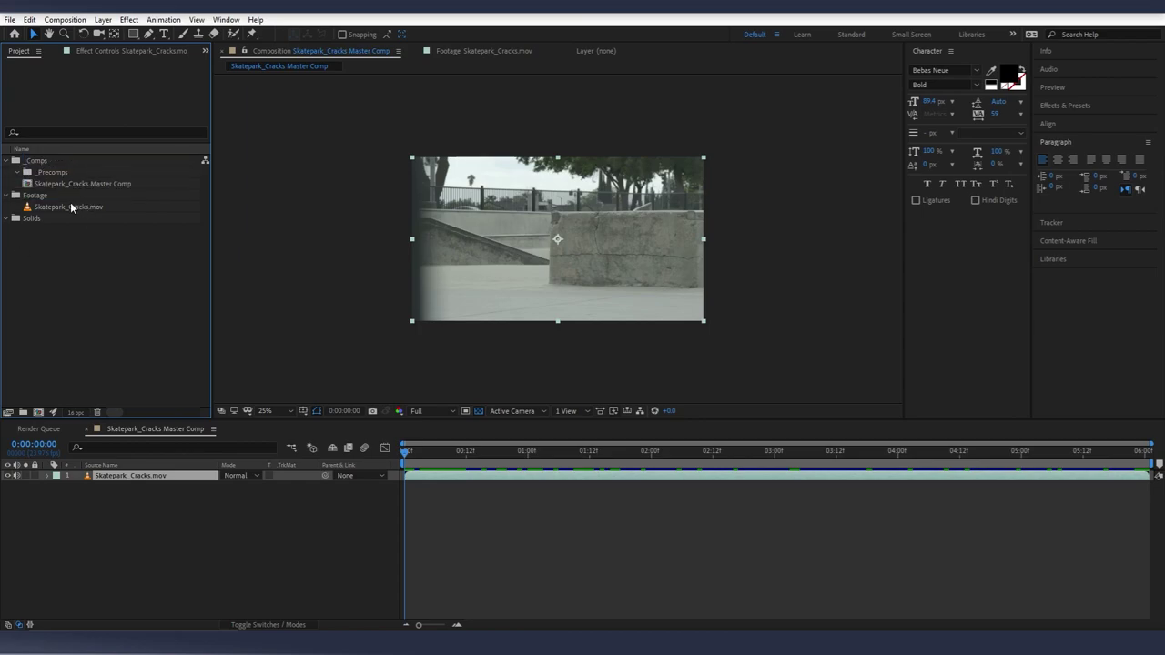
left_click(7, 195)
left_click(55, 185)
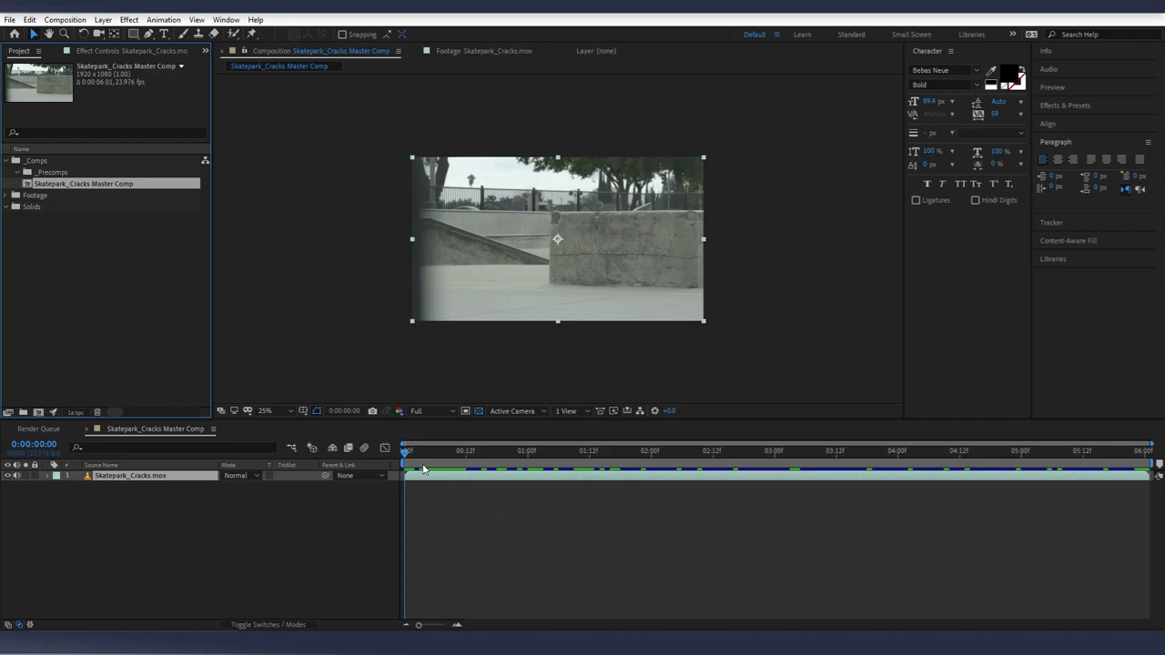
- Scrub through the master comp to examine the camera movement, returning to the first frame
left_click(676, 450)
left_click_drag(713, 450, 226, 470)
left_click_drag(452, 451, 894, 451)
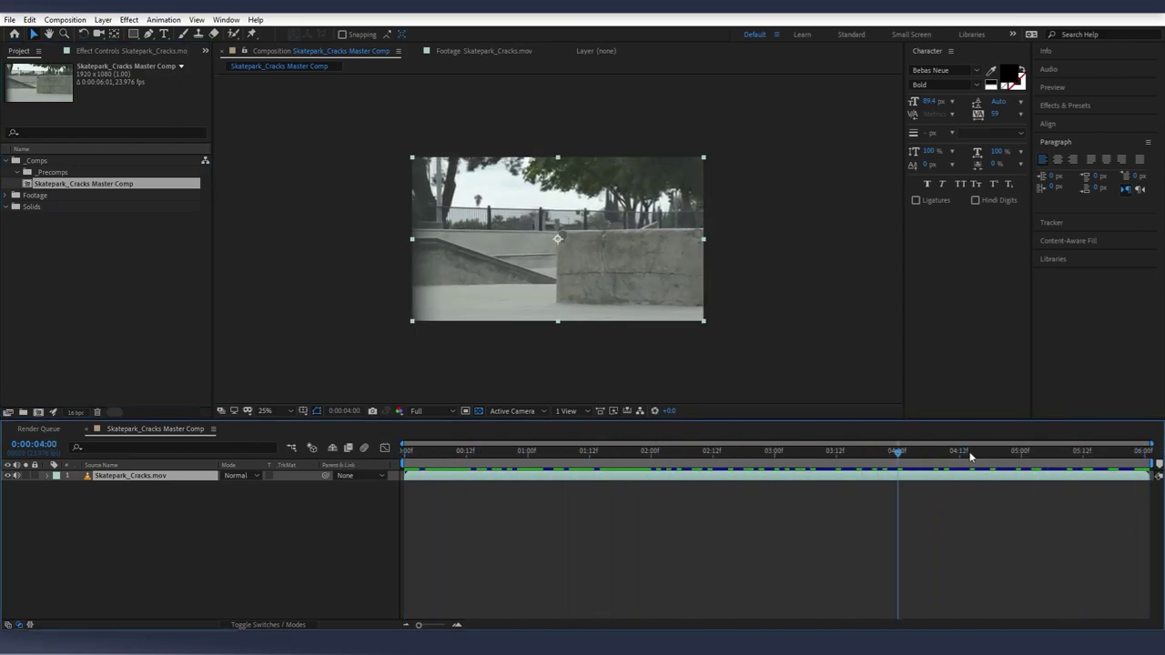
left_click_drag(797, 477, 292, 448)
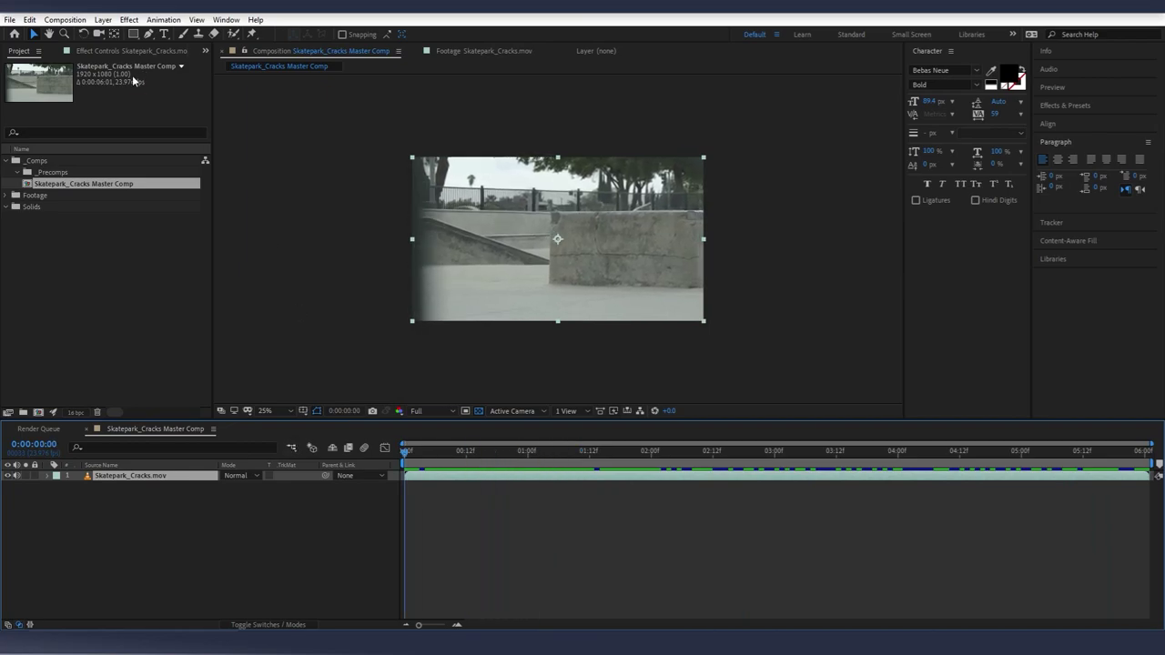
- Open the Skatepark_Cracks.mov layer for tracking in Boris FX Mocha
left_click(115, 50)
left_click(125, 504)
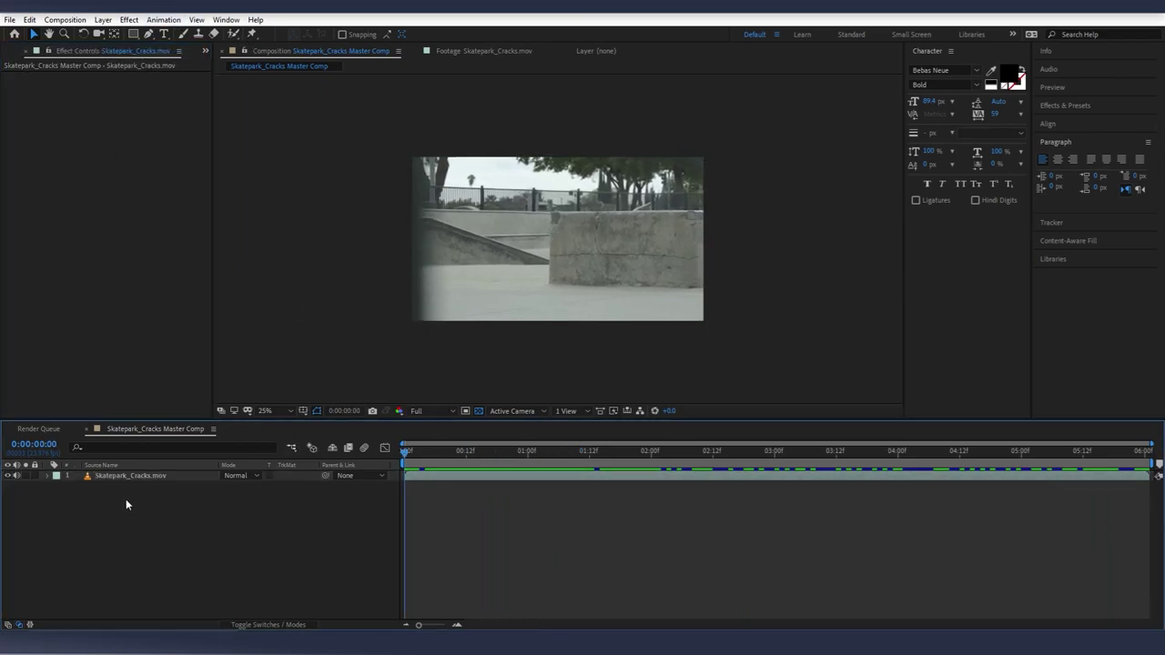
left_click(136, 476)
left_click(163, 20)
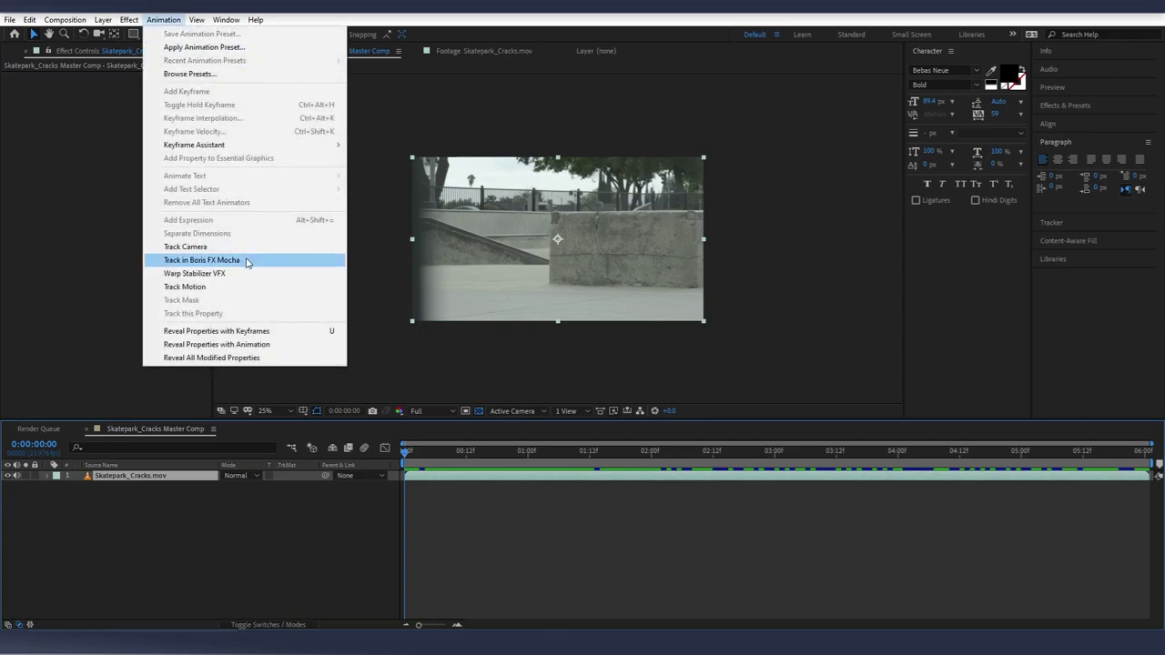
left_click(246, 261)
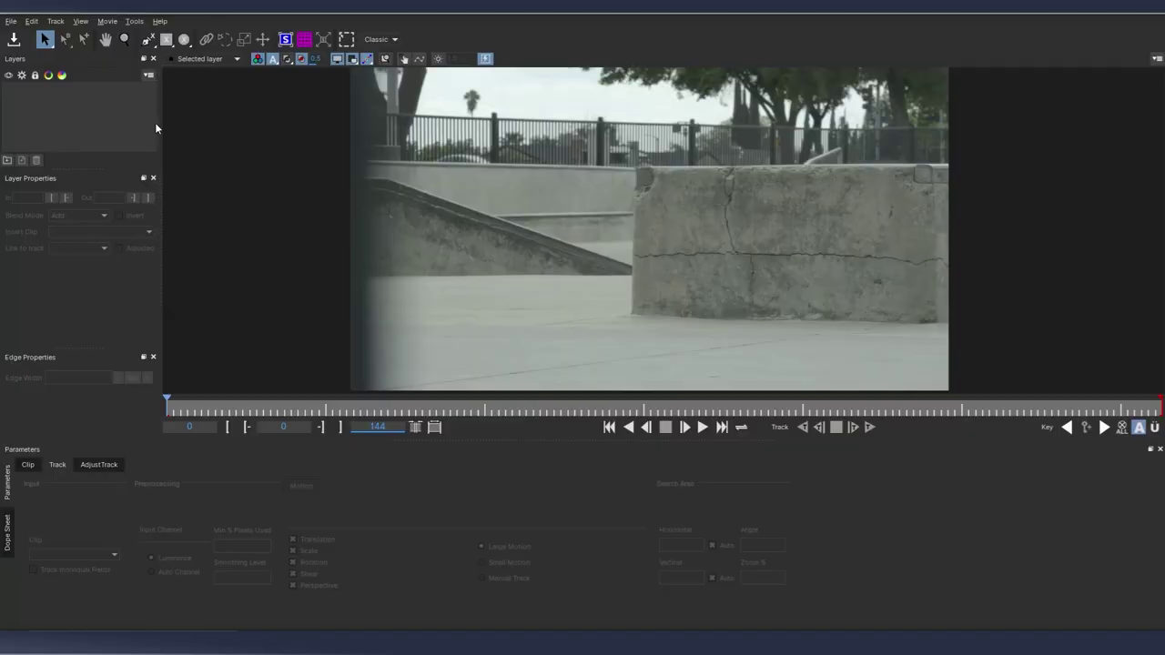
- On the first frame, start a spline at the ledge's upper left corner and place points along its top edge
left_click_drag(180, 410, 99, 406)
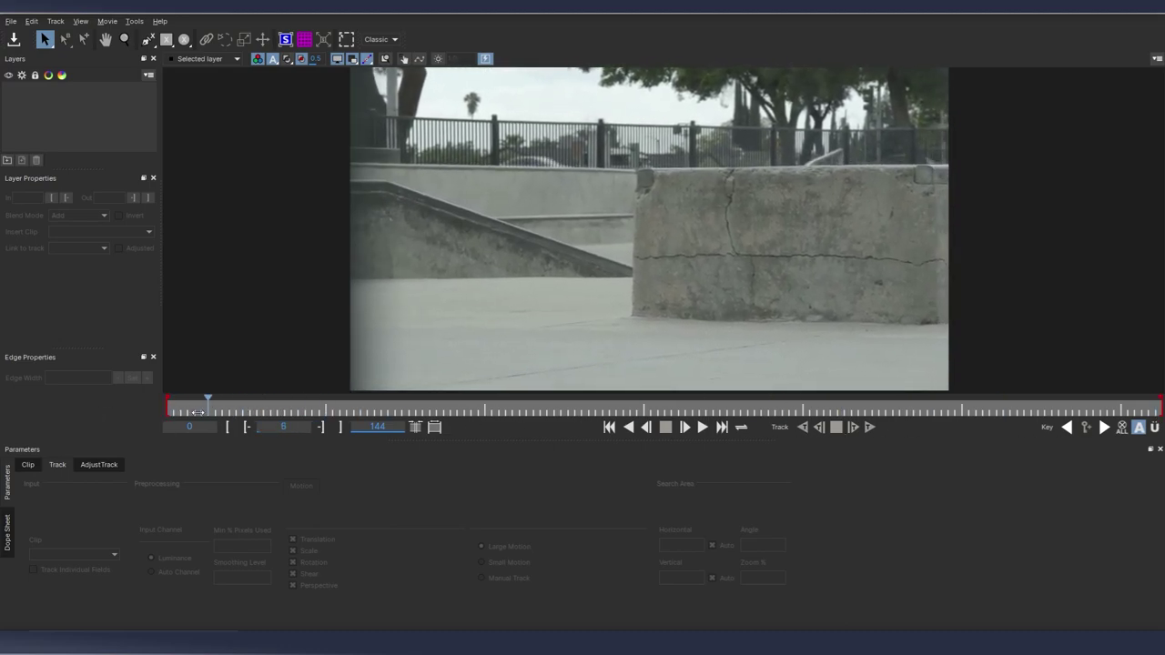
left_click(148, 40)
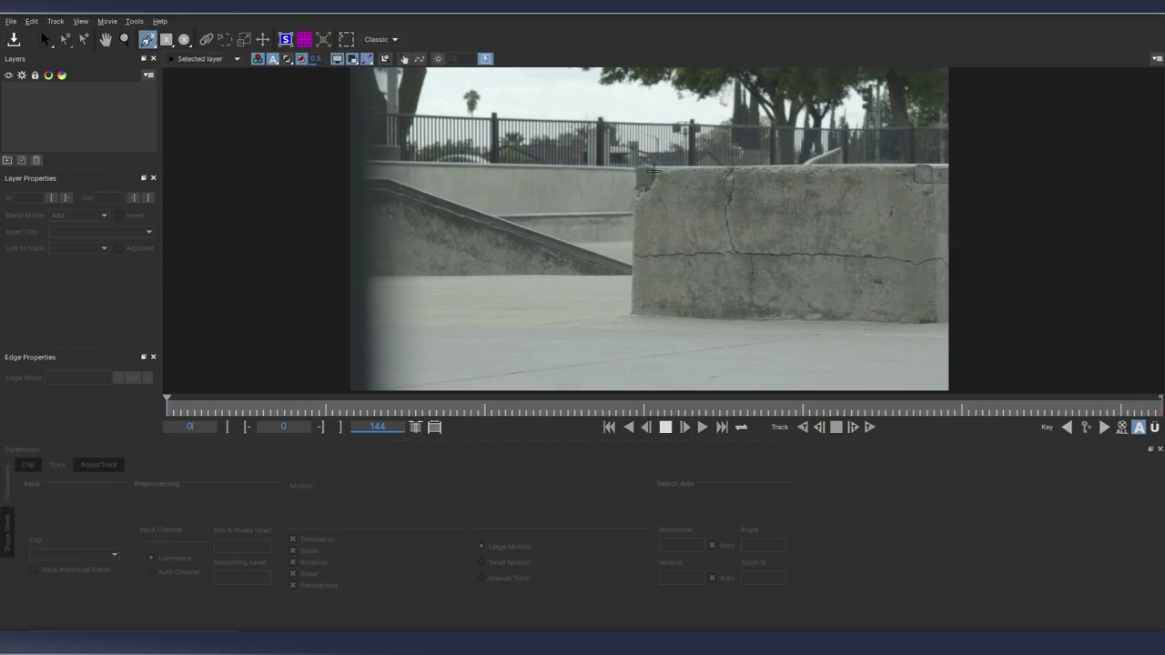
left_click(655, 169)
left_click(691, 169)
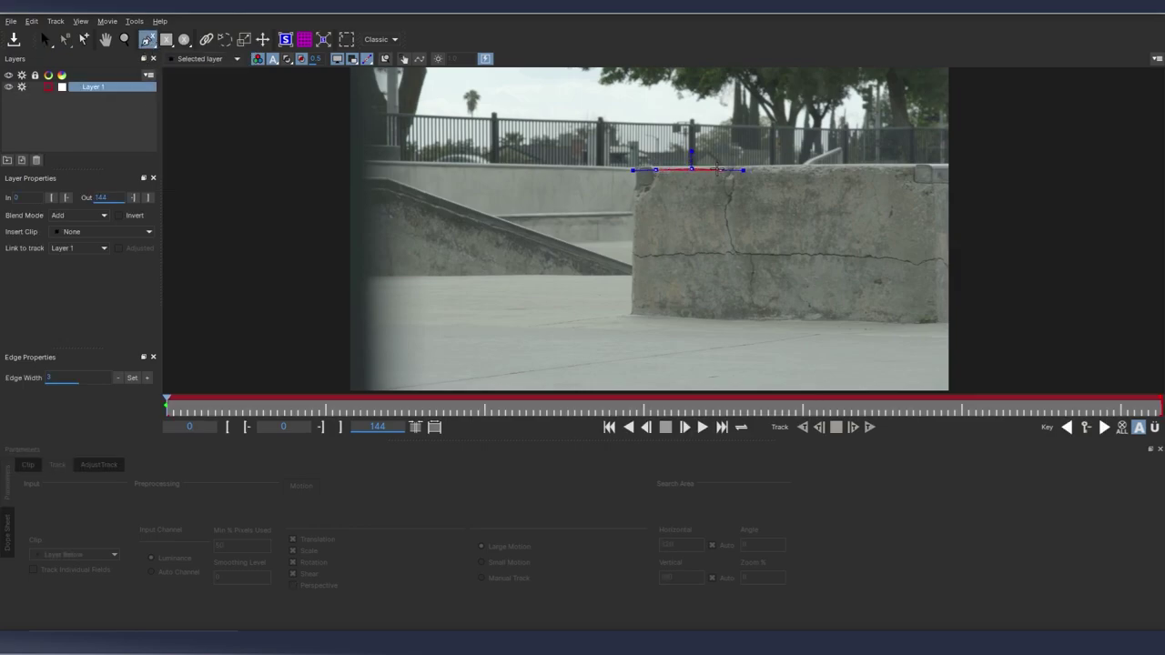
left_click(719, 169)
left_click(735, 169)
left_click(768, 169)
left_click(698, 300)
left_click(864, 167)
left_click(896, 167)
left_click(909, 166)
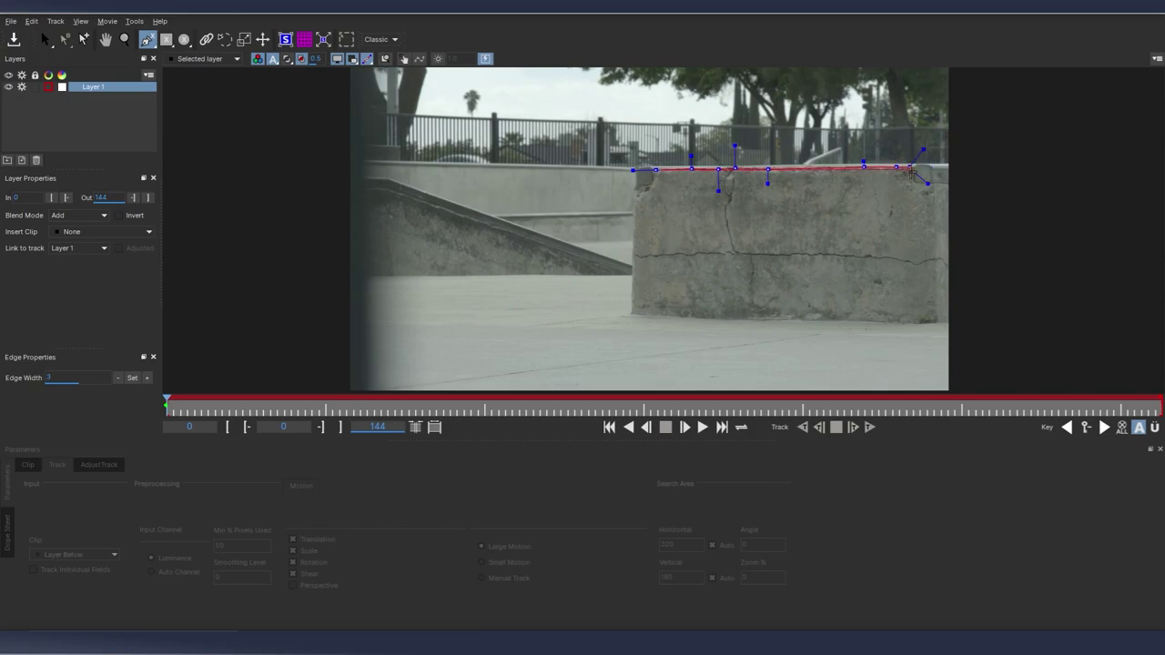
- Continue the spline around the ledge's notched upper right corner and down its right side to the base
left_click(913, 181)
left_click(930, 185)
left_click(934, 210)
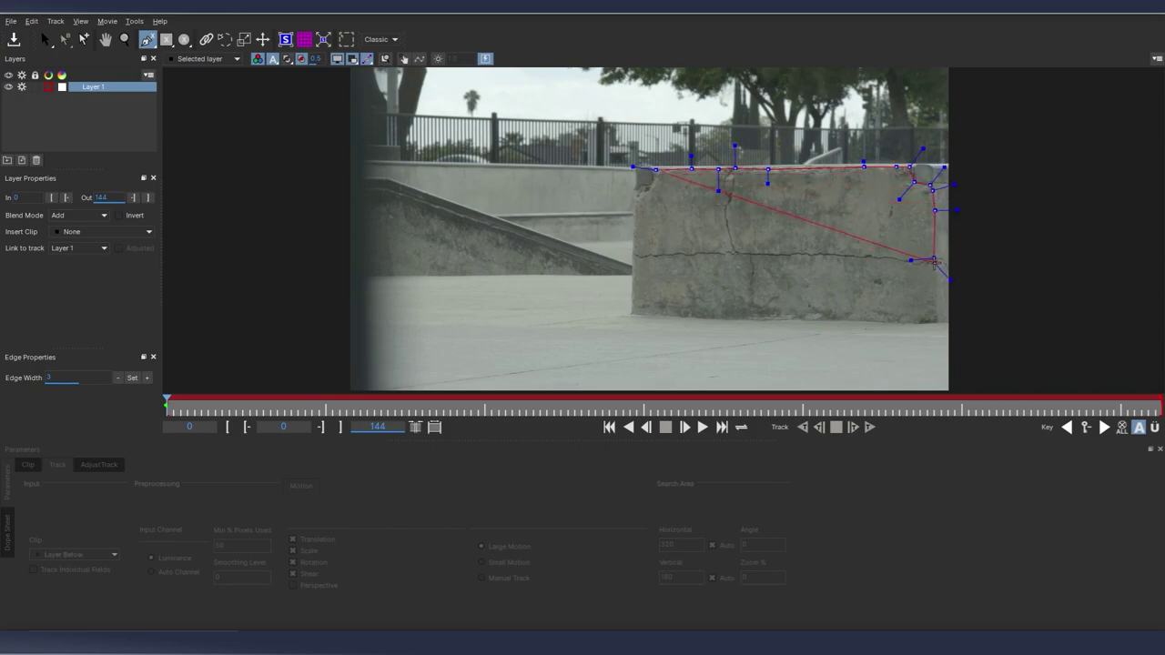
left_click(934, 259)
left_click(922, 321)
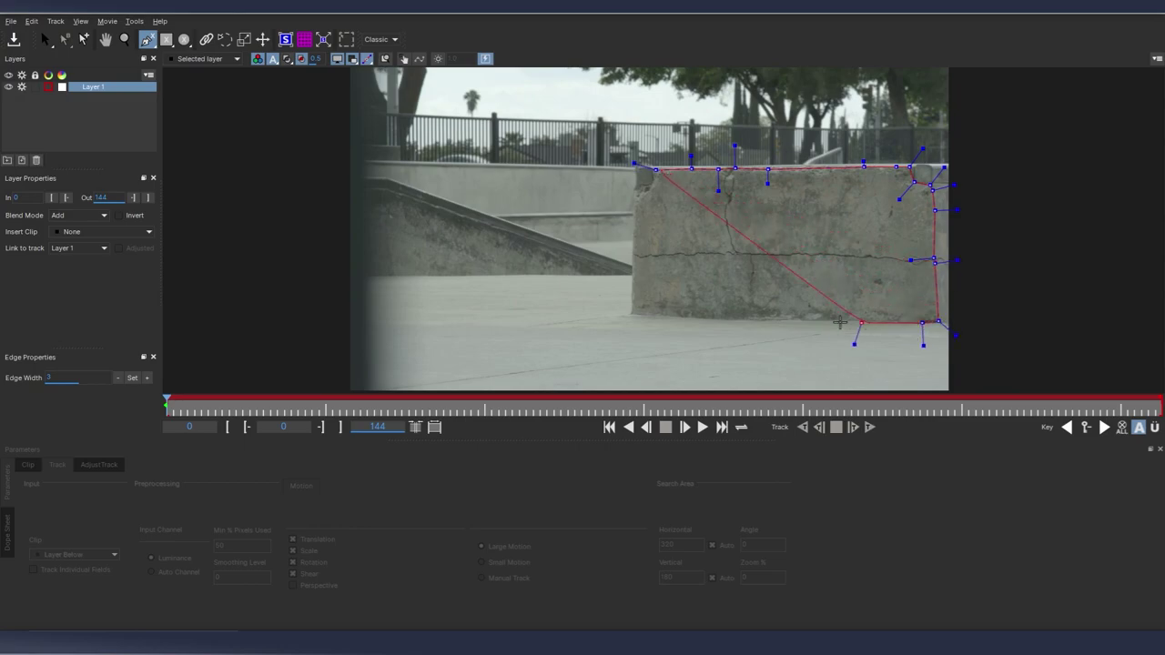
- Trace the ledge's bottom edge and left side with spline points and close the shape at the upper left corner
left_click(808, 316)
left_click(740, 321)
left_click(669, 316)
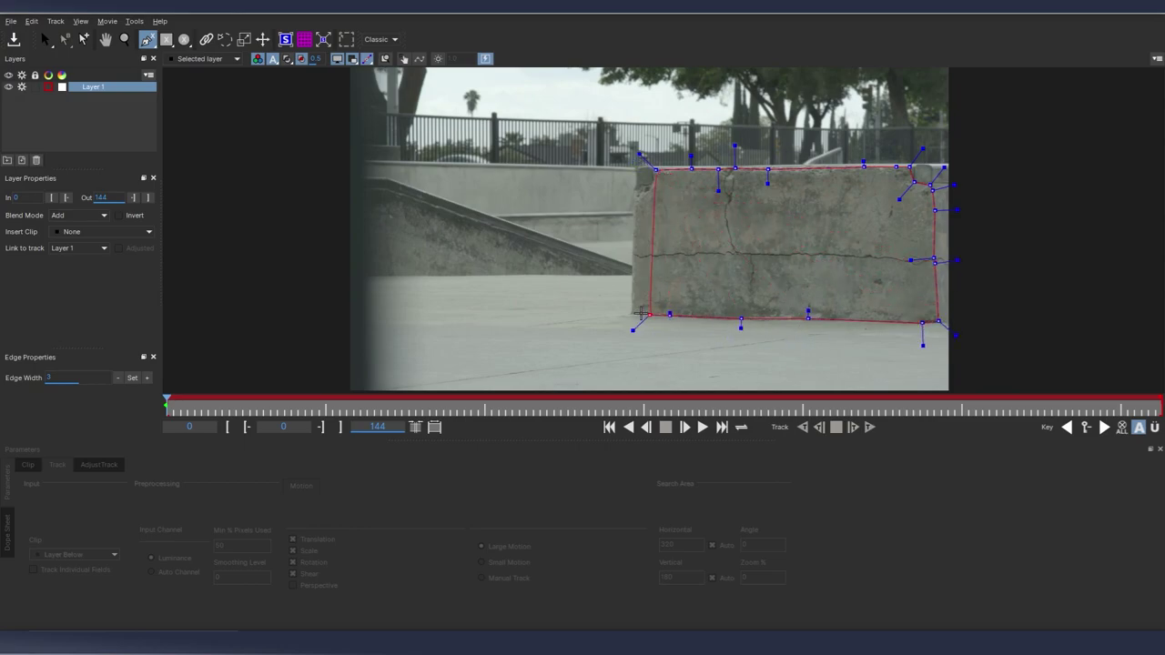
left_click(634, 314)
left_click(635, 255)
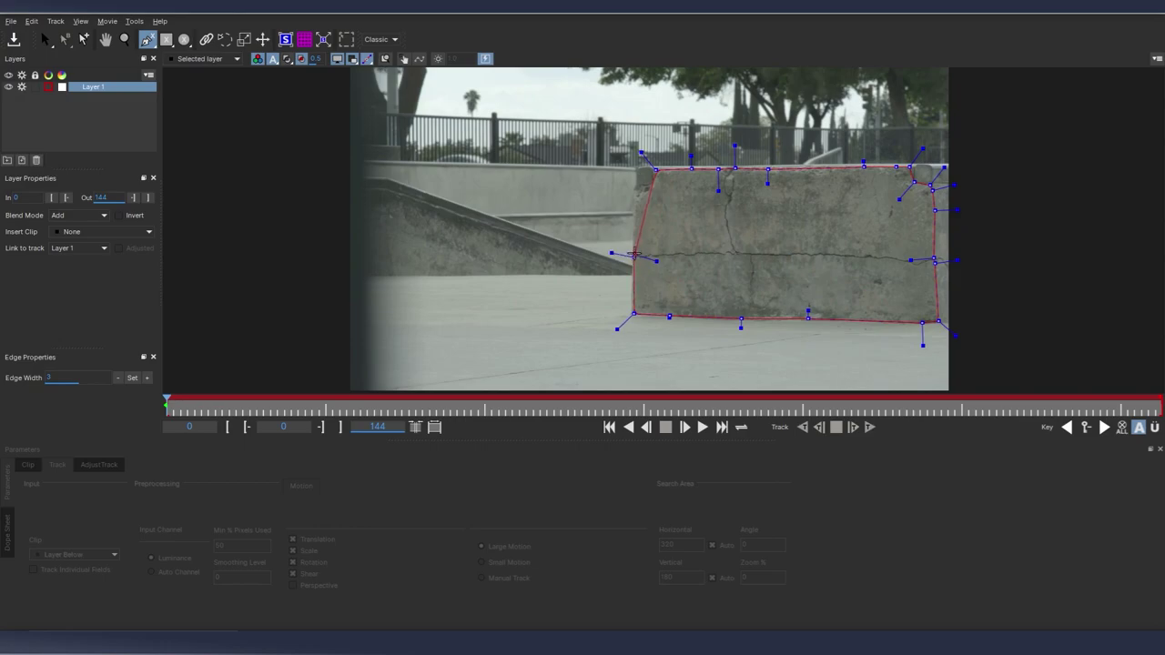
left_click(639, 194)
right_click(649, 186)
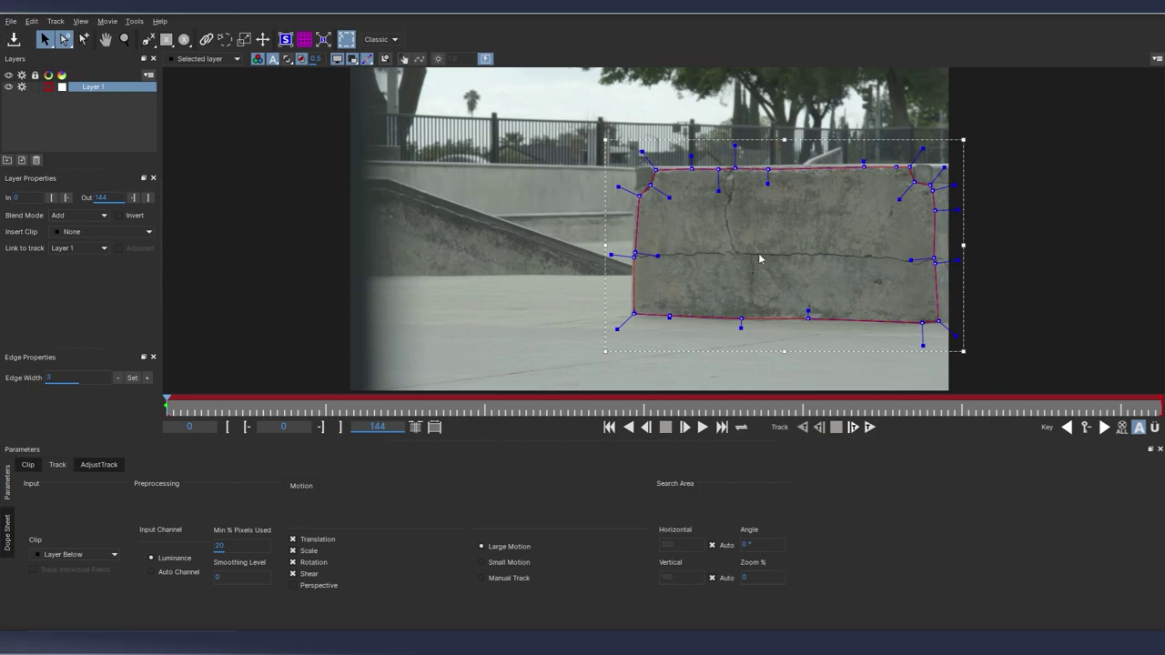
- Track the ledge layer forward through the clip and insert the Logo clip to check the track by scrubbing
left_click(870, 428)
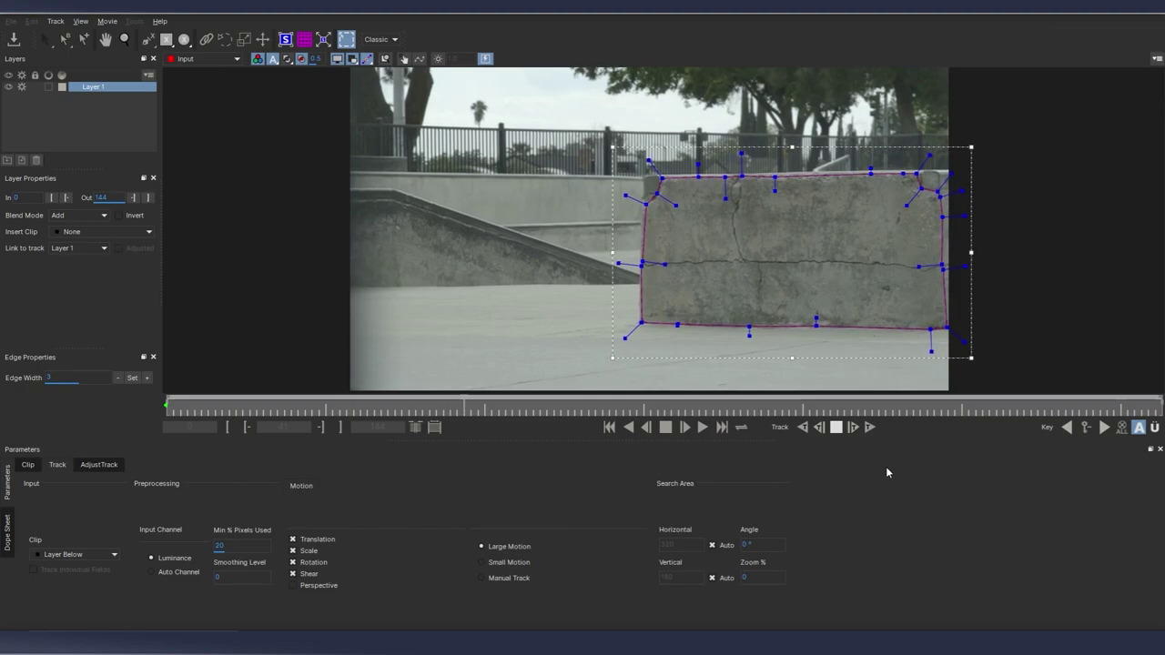
left_click_drag(995, 414, 970, 403)
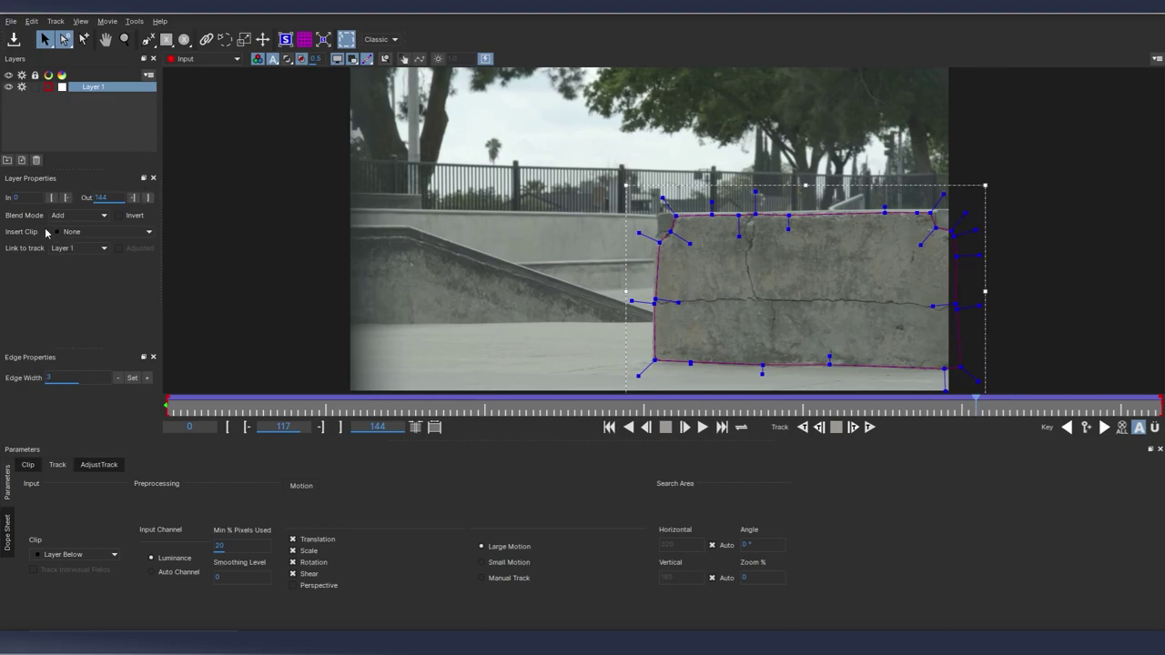
left_click(92, 234)
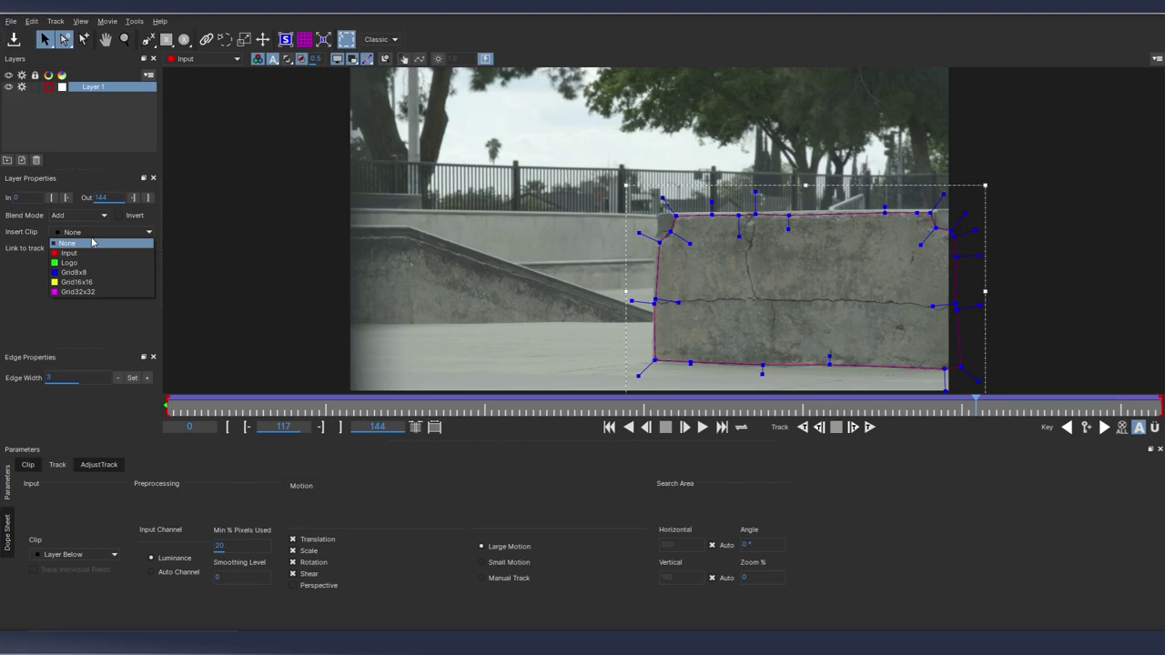
left_click(87, 263)
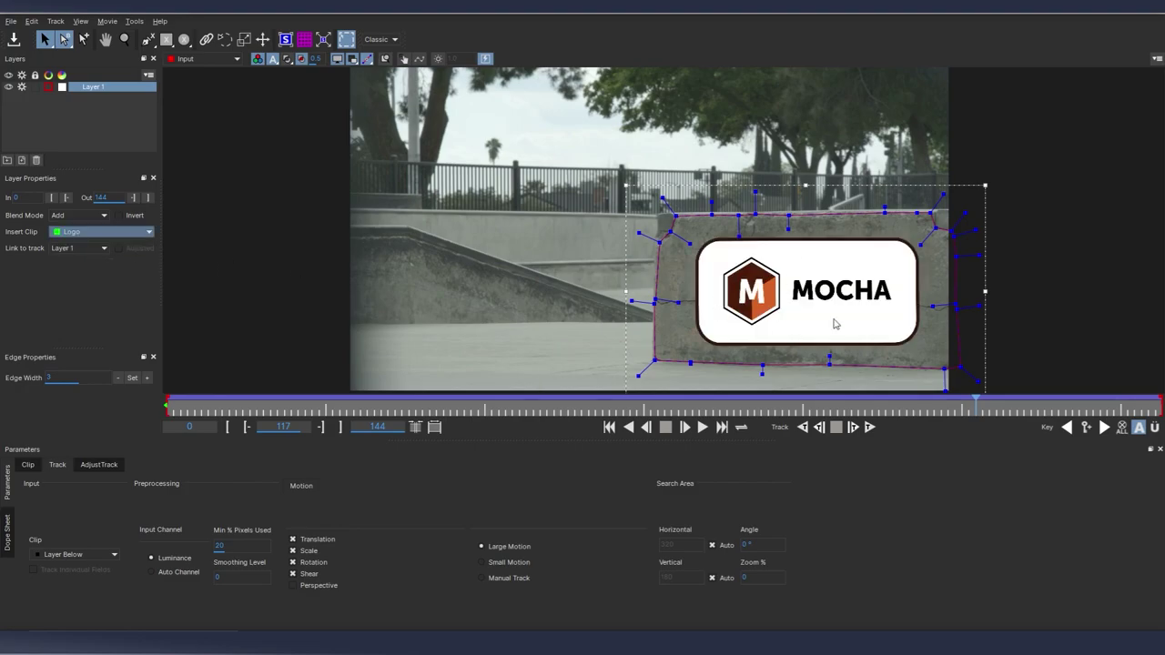
left_click_drag(243, 409, 990, 408)
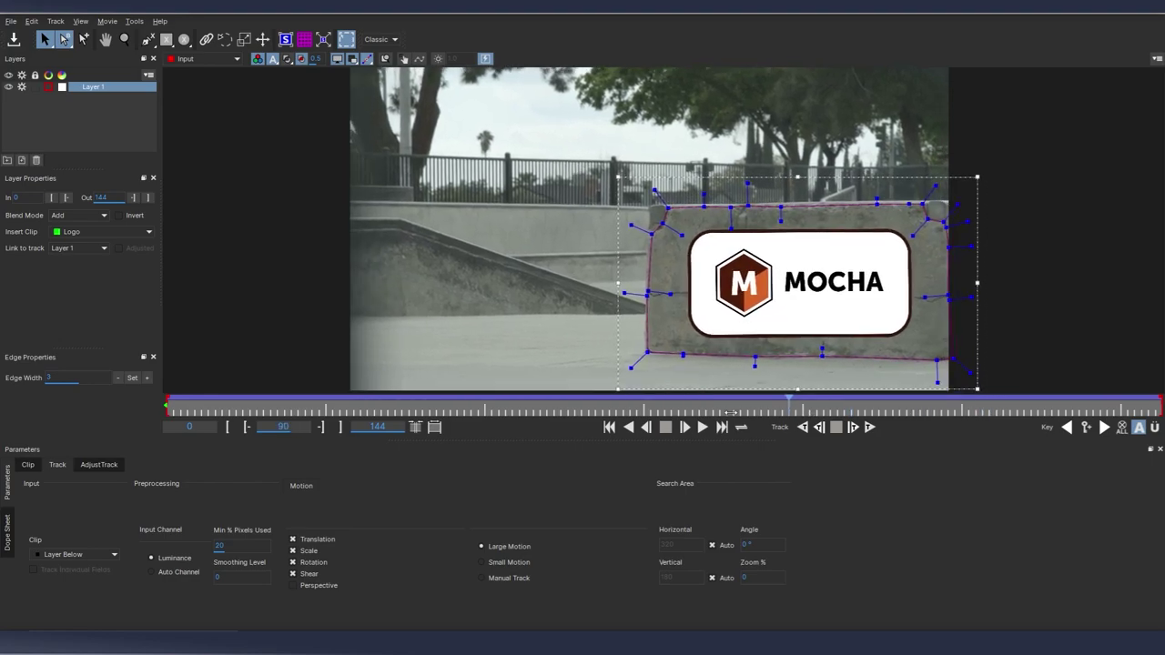
- Rename Layer 1 as Track
double_click(92, 88)
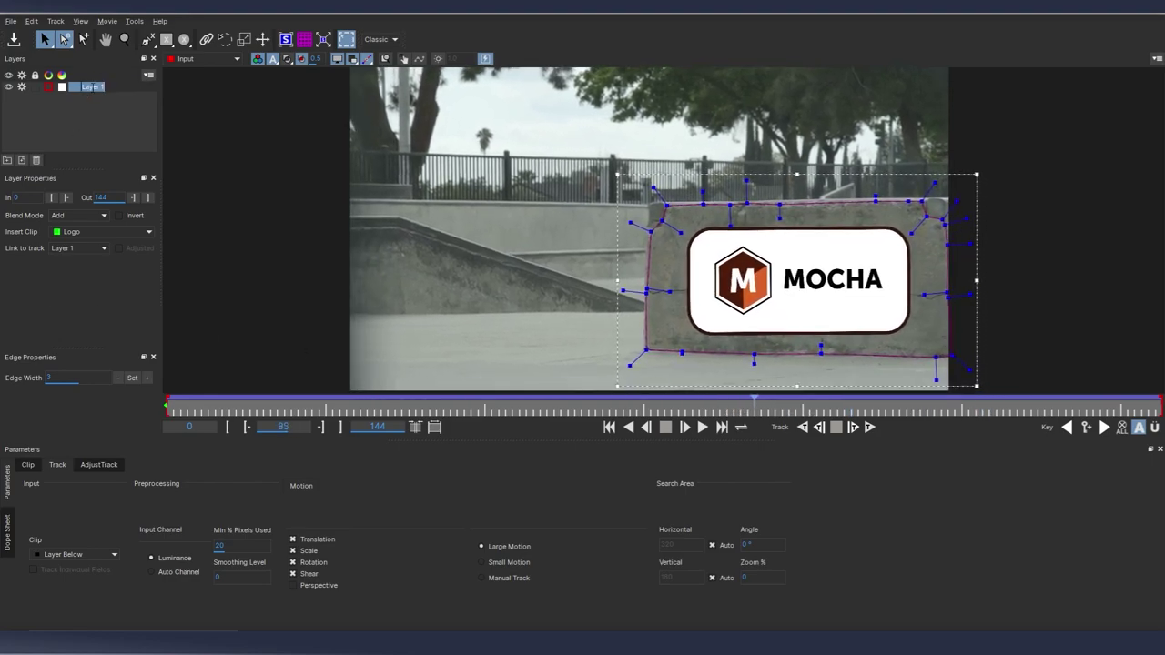
type("Track")
key("Return")
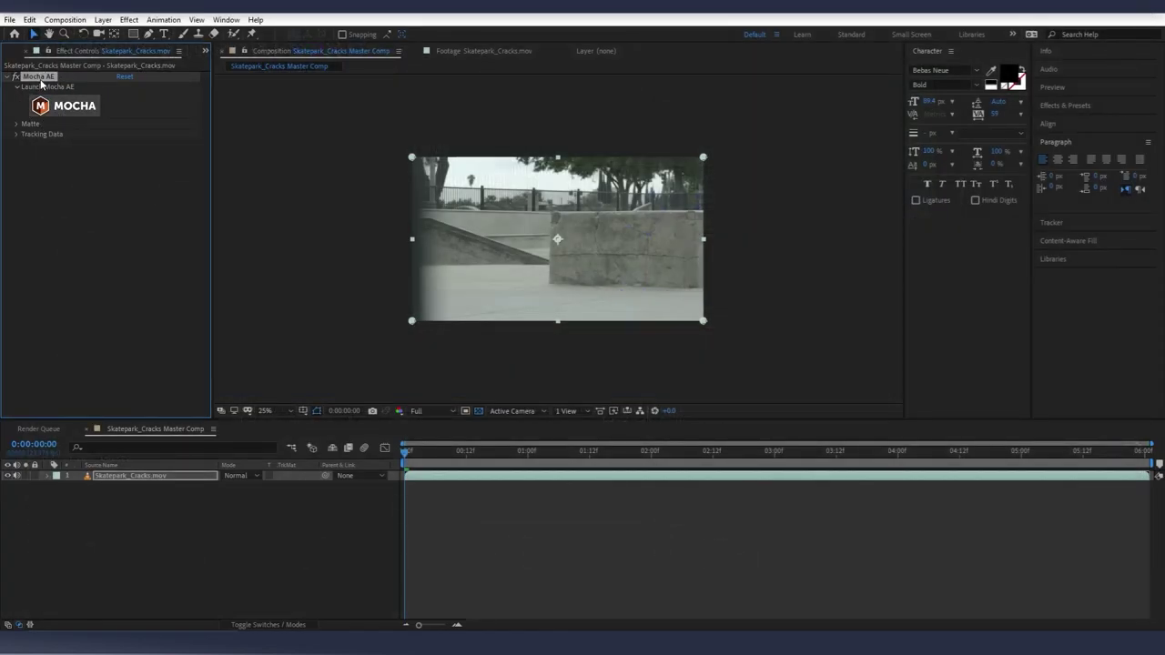
- Create Mocha AE tracking data from the Track layer and set the export option to Transform
left_click(15, 134)
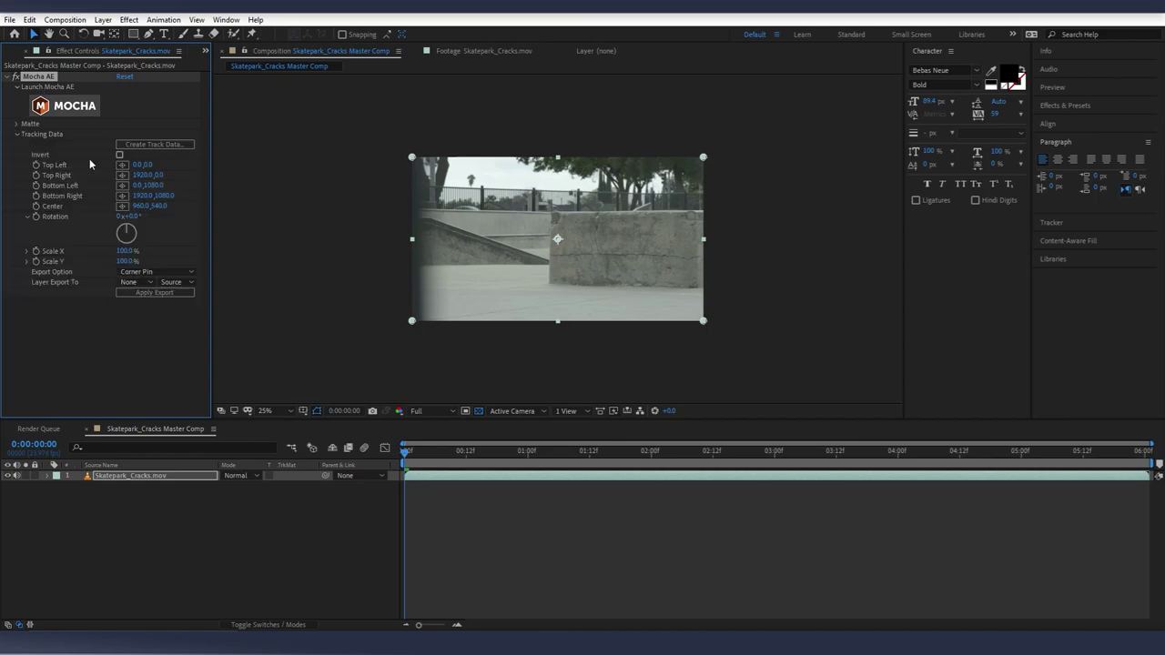
left_click(155, 144)
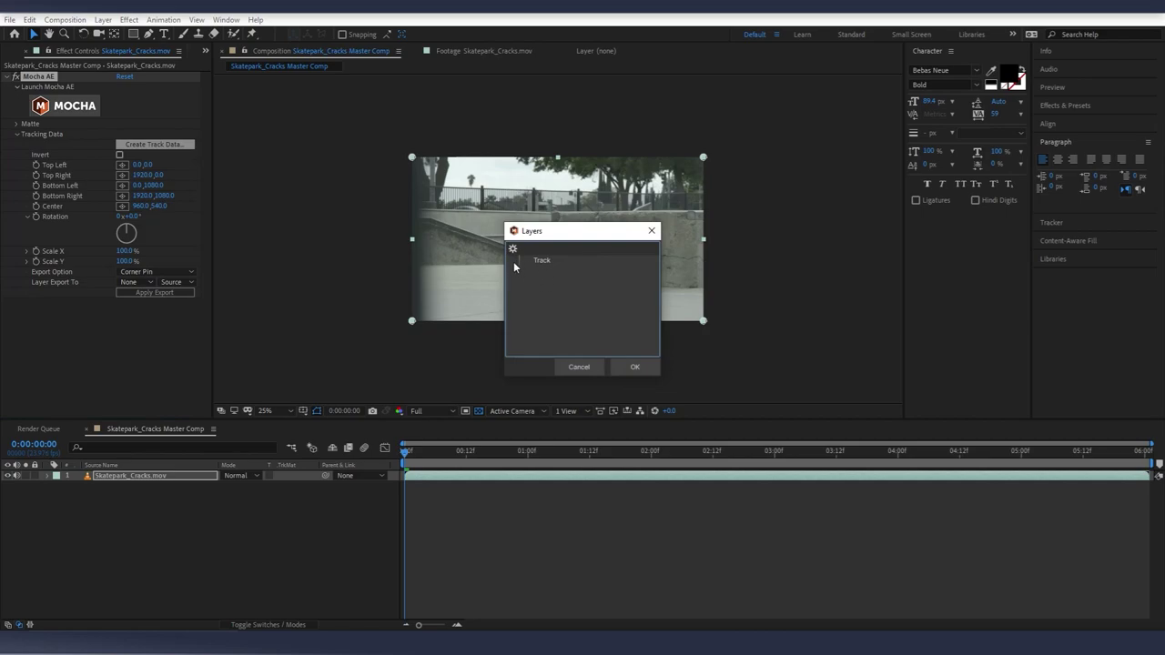
left_click(568, 262)
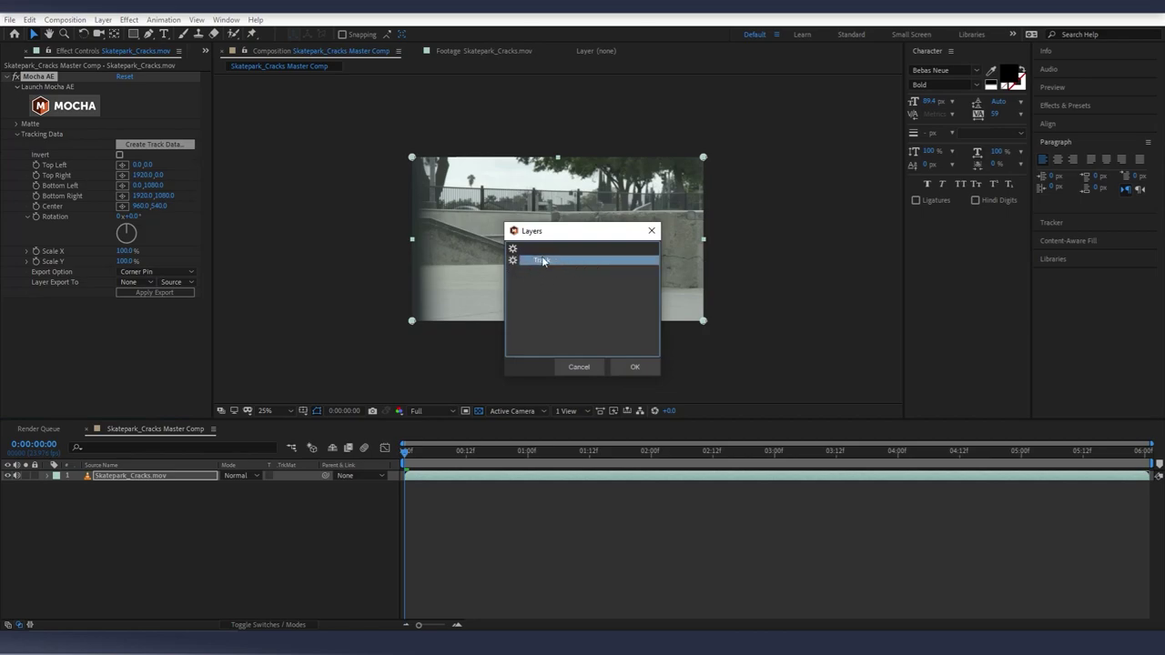
left_click(637, 366)
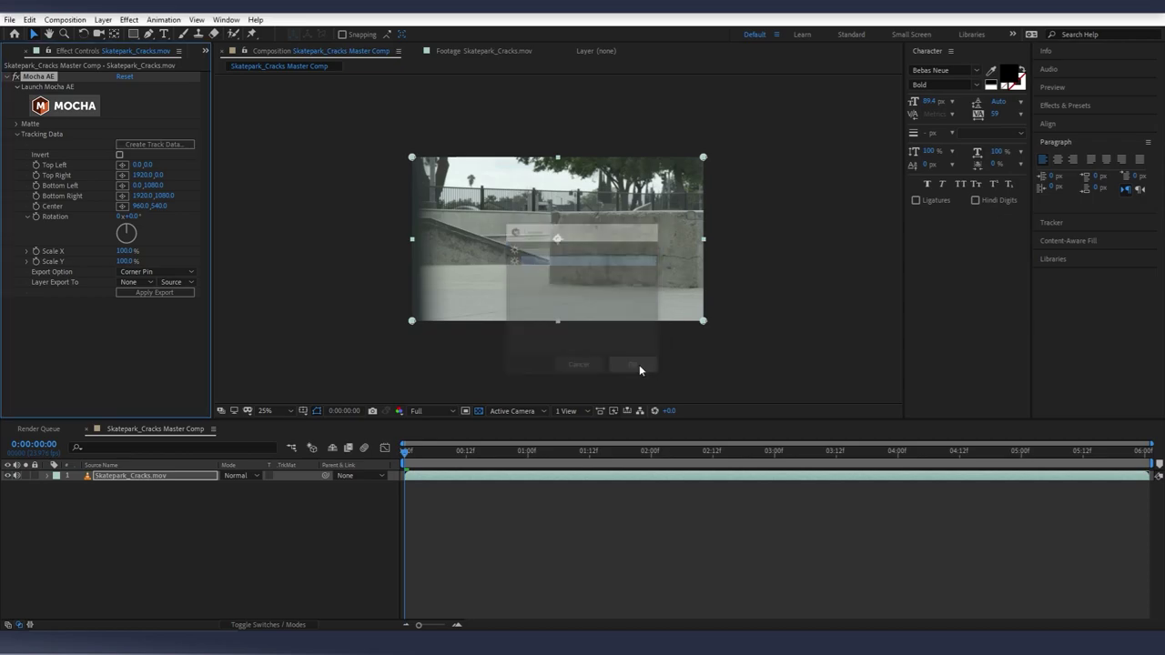
left_click(150, 272)
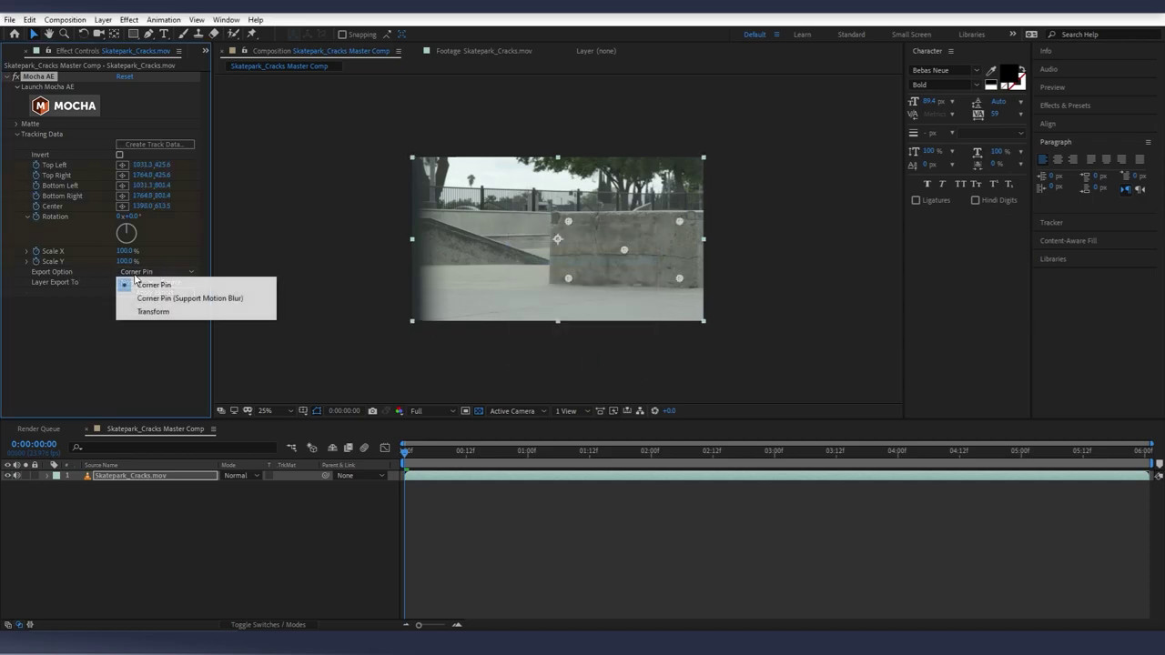
left_click(153, 312)
- Add a null object to the composition and rename it Tracking data
left_click(130, 510)
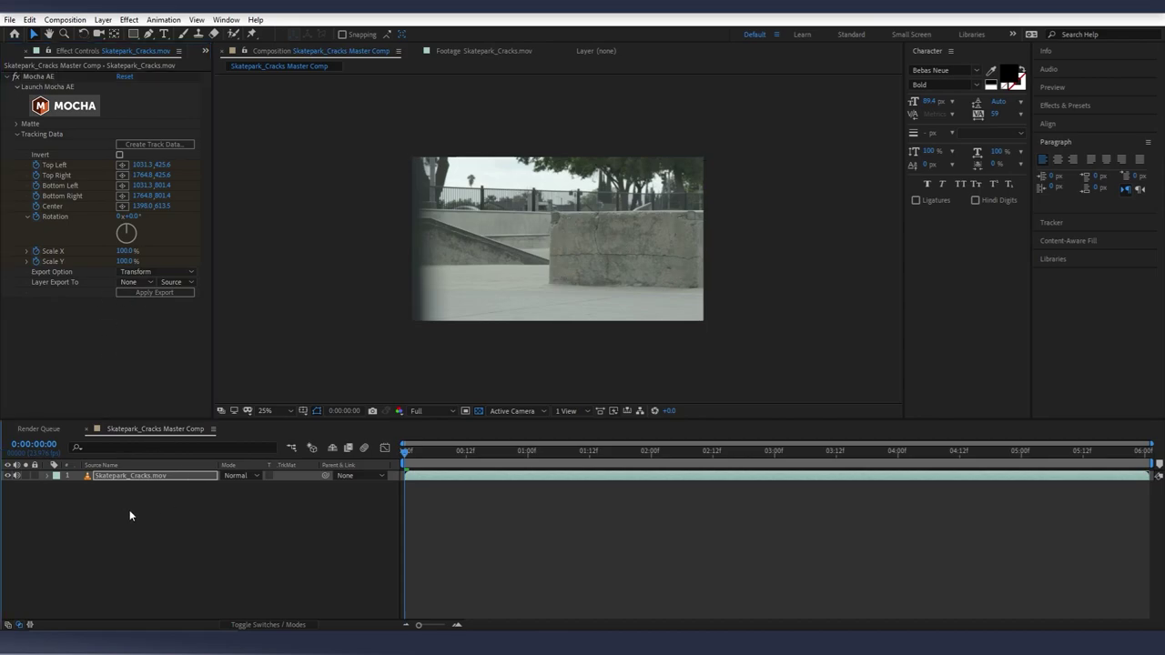
right_click(151, 516)
left_click(146, 508)
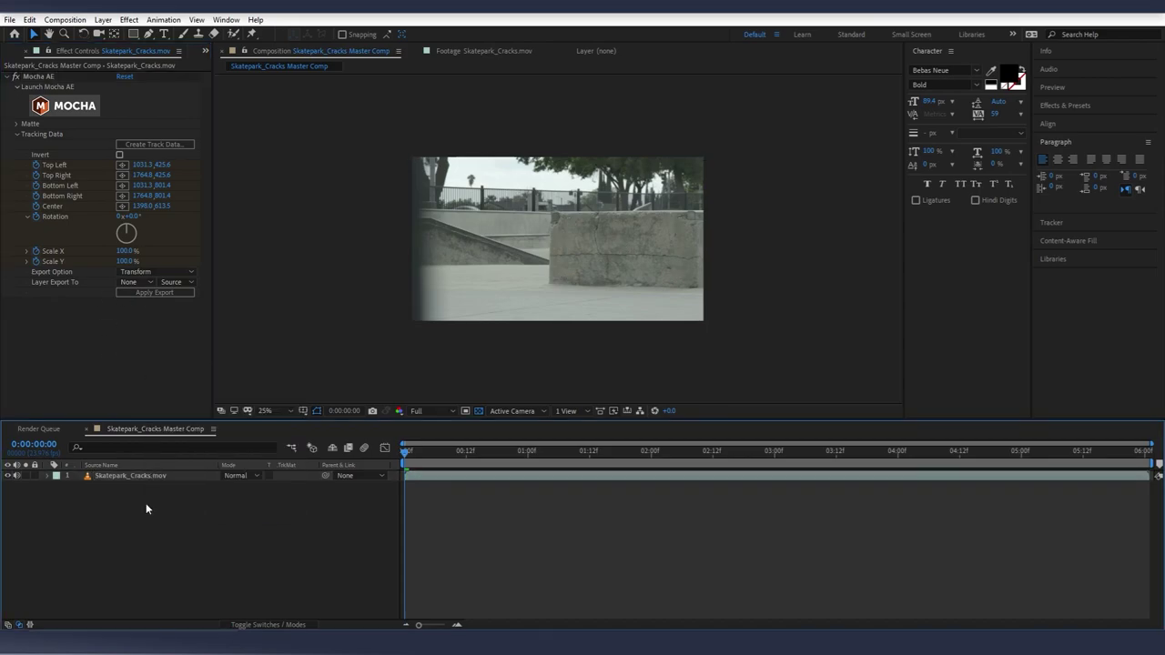
right_click(153, 506)
mouse_move(273, 374)
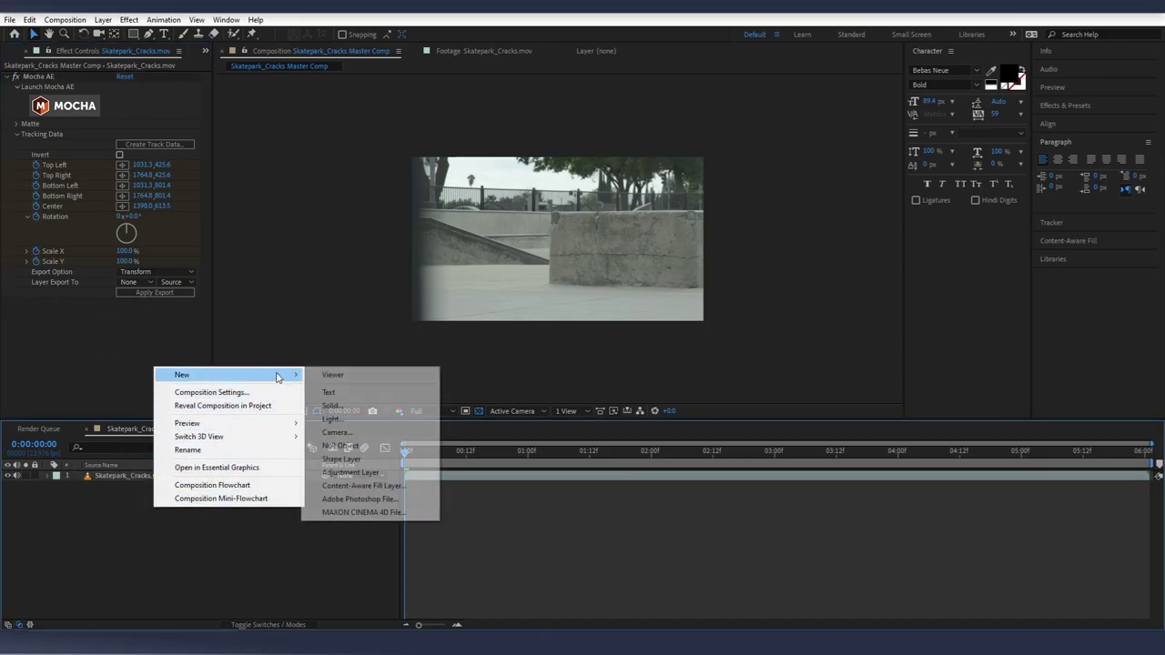
left_click(373, 446)
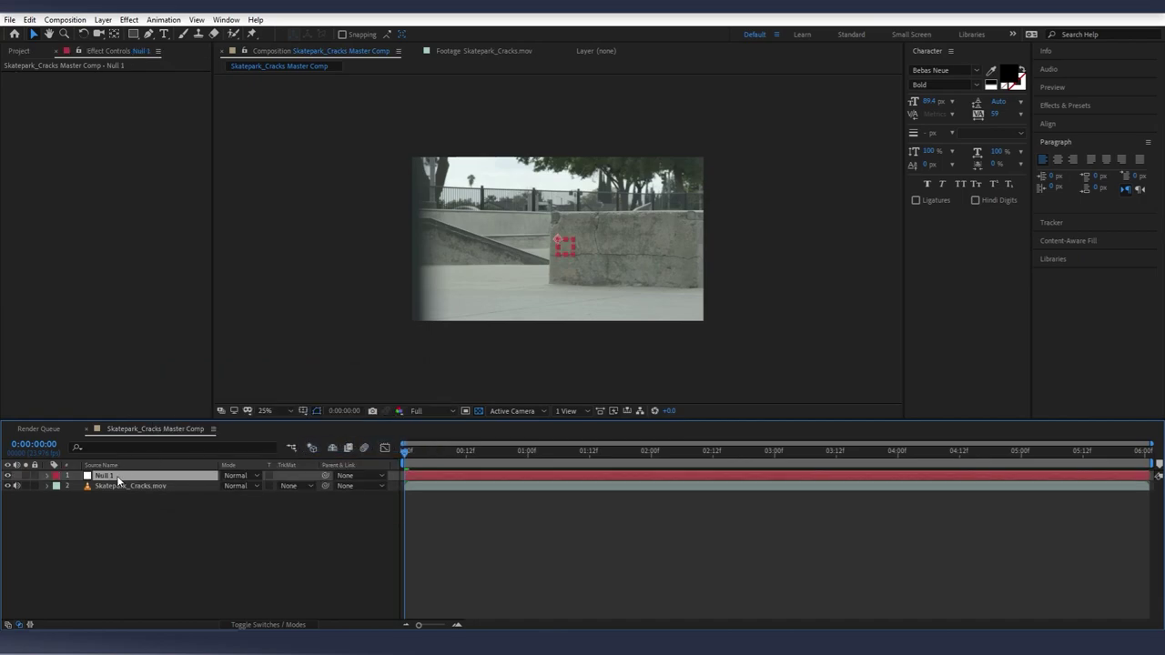
key("Return")
type("Tracking data")
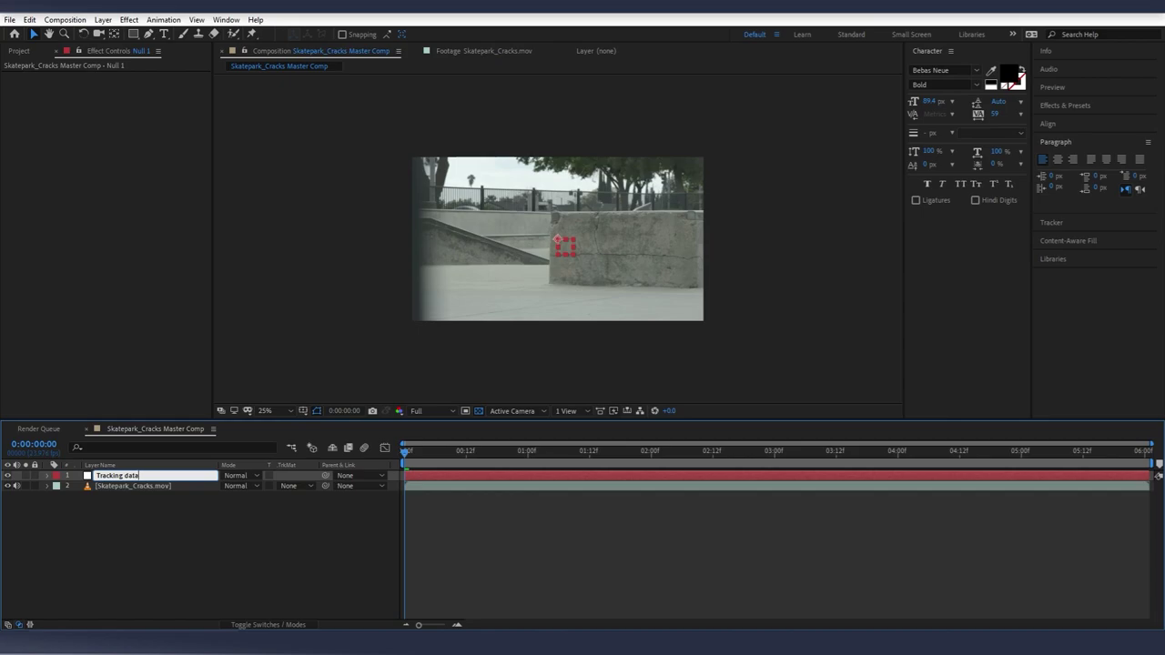
key("Return")
- Export the Mocha AE transform data from the Skatepark_Cracks.mov layer to the Tracking data null
left_click(108, 487)
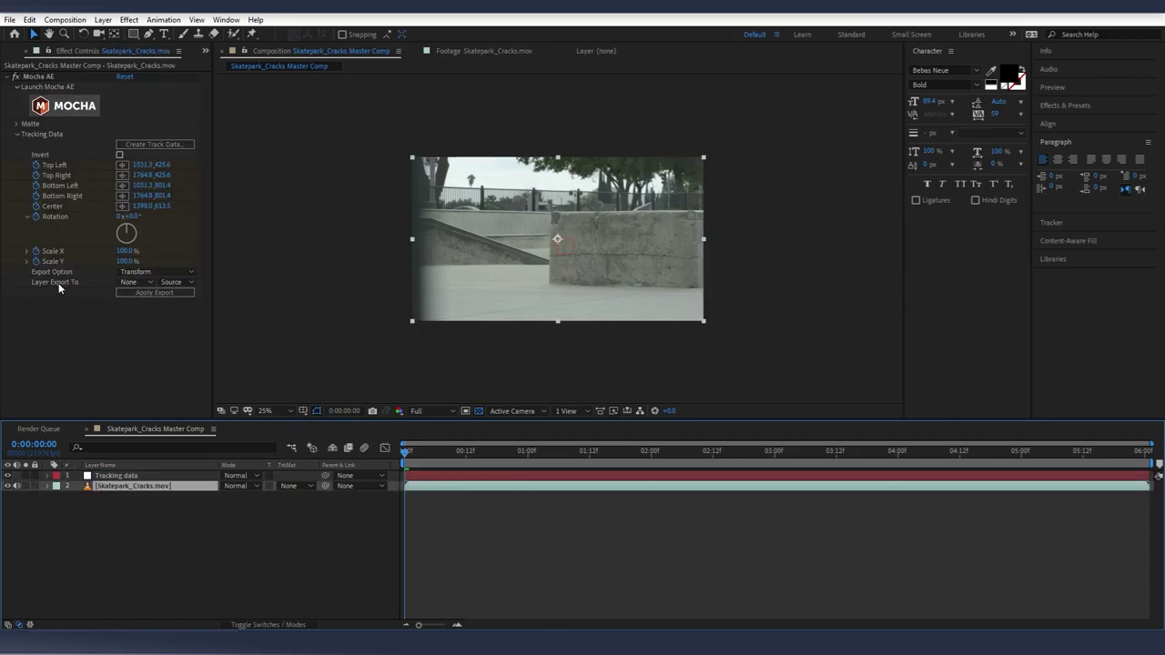
left_click(132, 282)
left_click(145, 314)
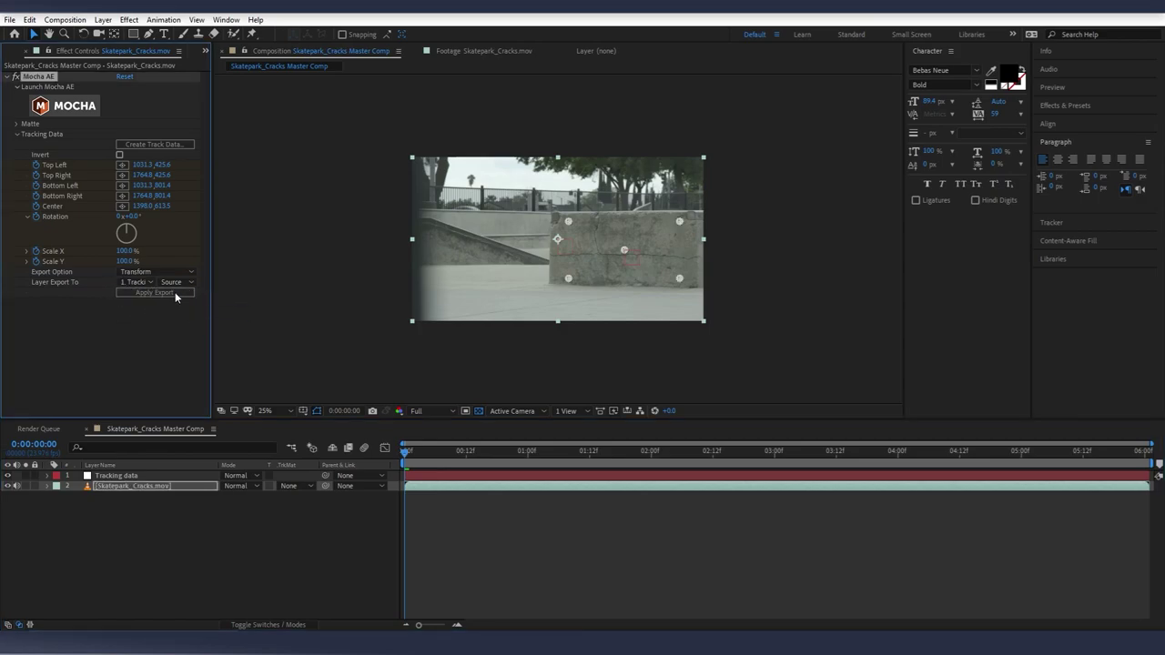
left_click(231, 567)
- Examine the Tracking data null's keyframes and its motion through the clip, returning to the first frame
left_click(122, 476)
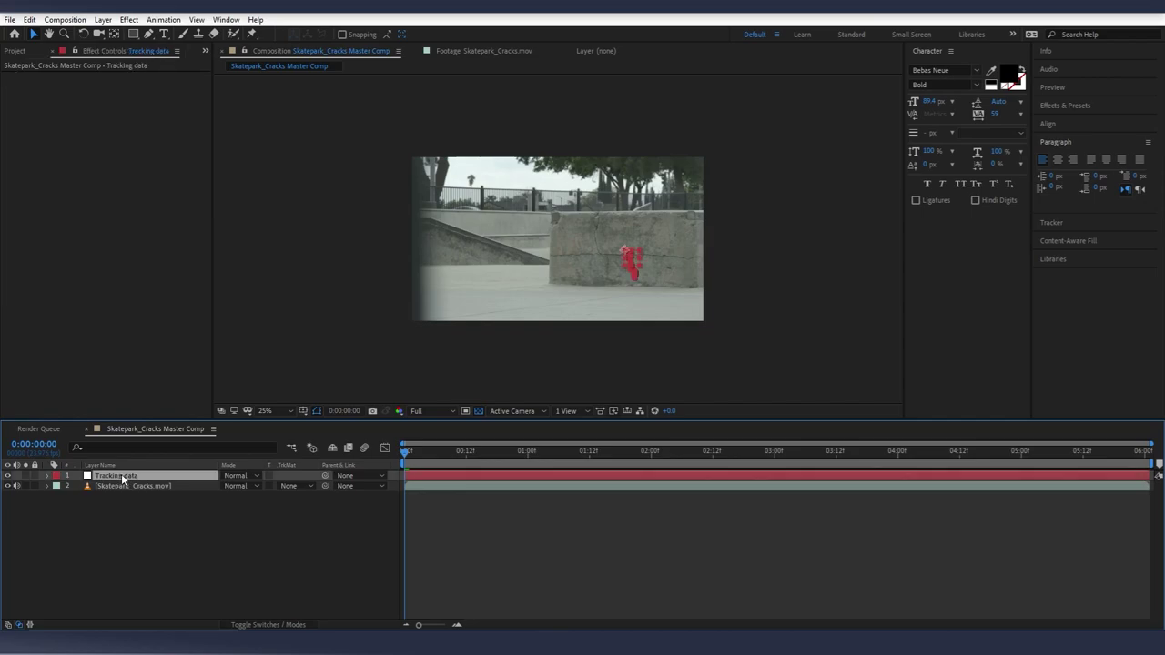
key("u")
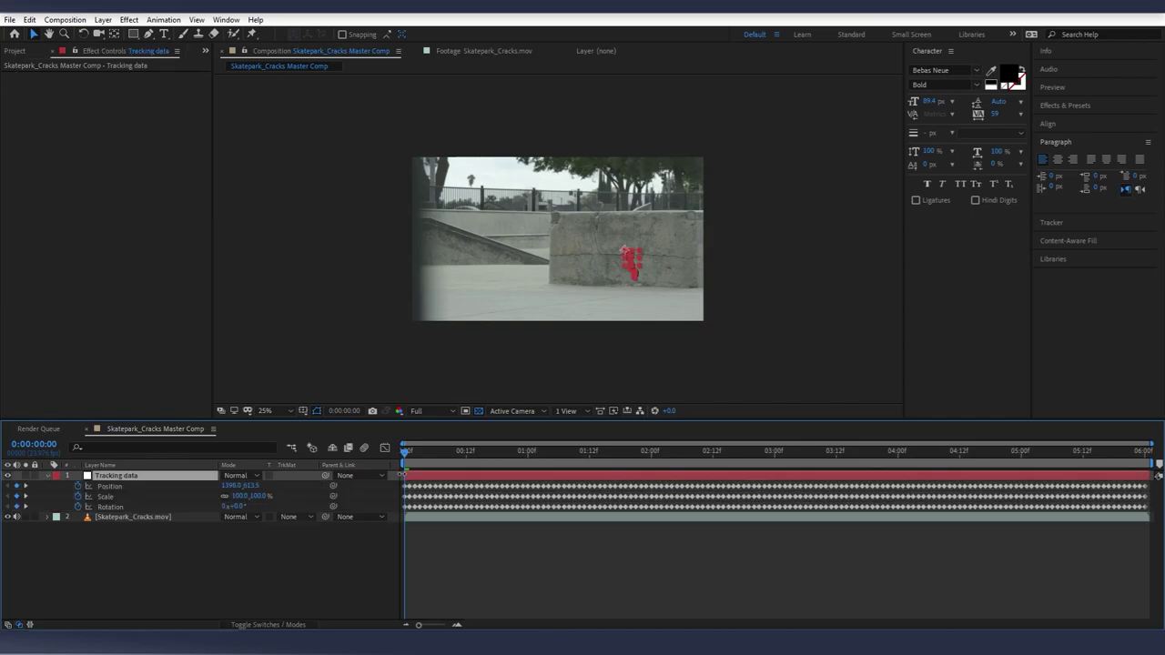
left_click_drag(405, 450, 1080, 482)
key("Home")
left_click(48, 476)
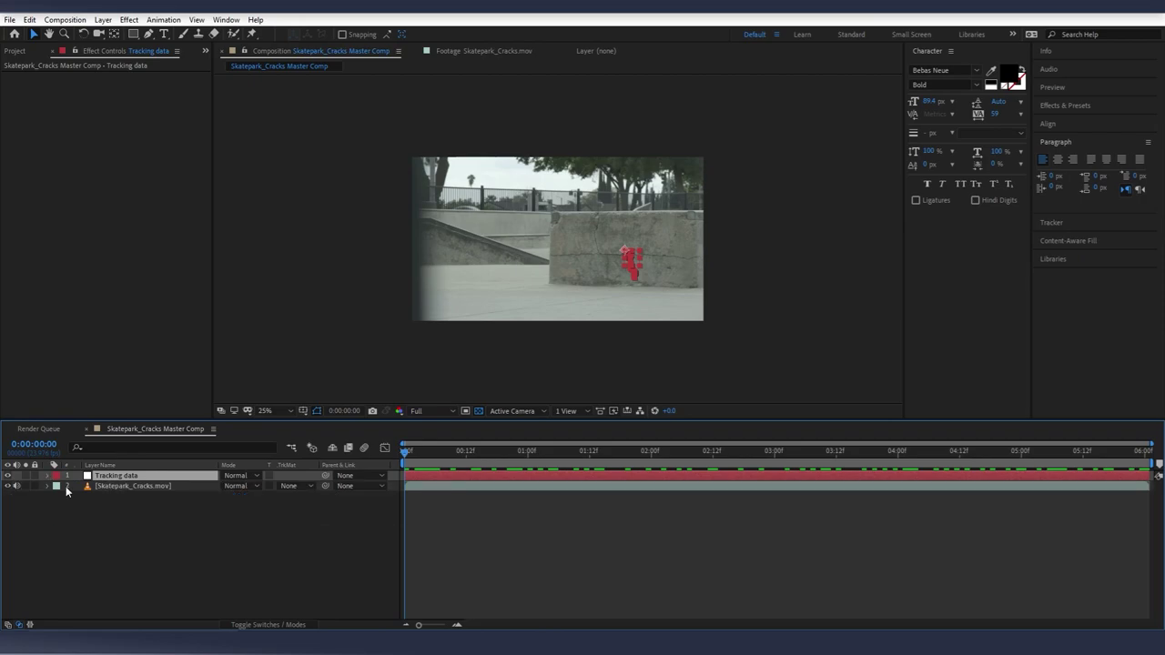
left_click(310, 507)
- Scrub the clip in a close-up of the ledge to check how the null follows it, ending at the first frame
left_click_drag(417, 456, 744, 456)
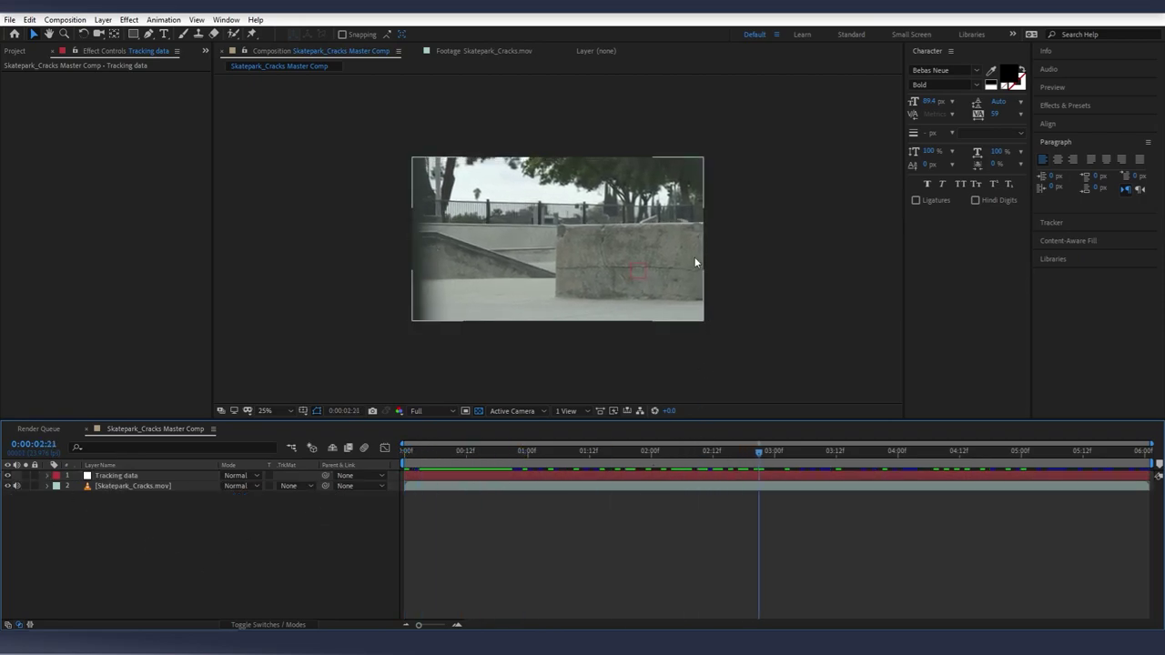
scroll(694, 263, "up", 2)
left_click_drag(694, 263, 538, 232)
key("v")
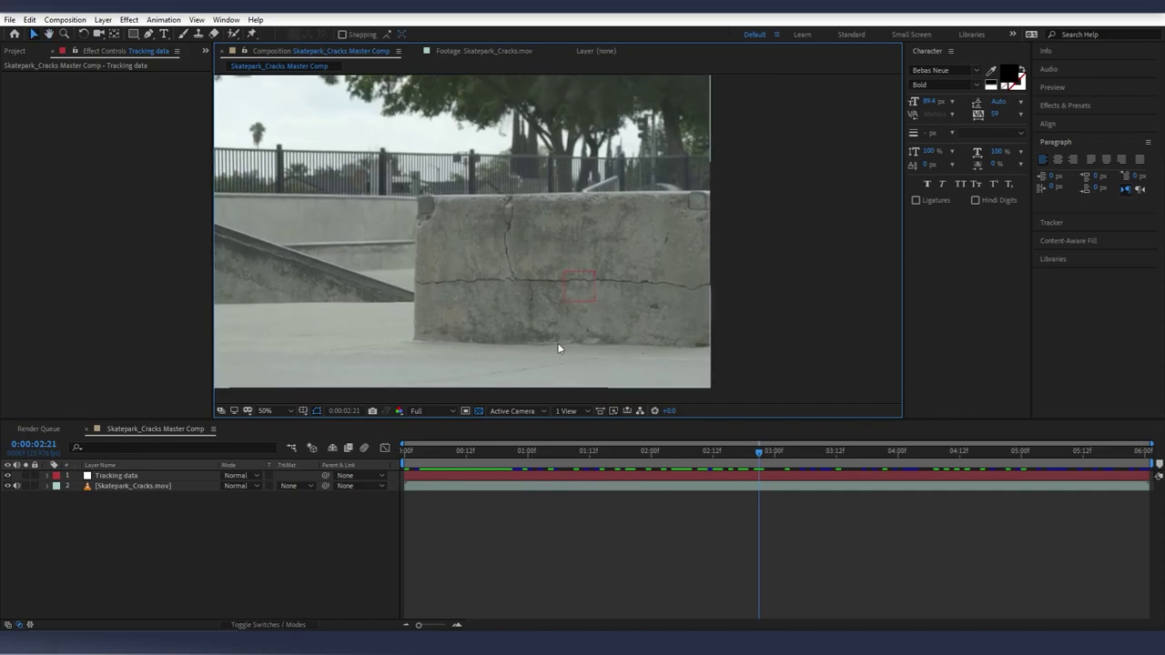
left_click_drag(733, 451, 1045, 475)
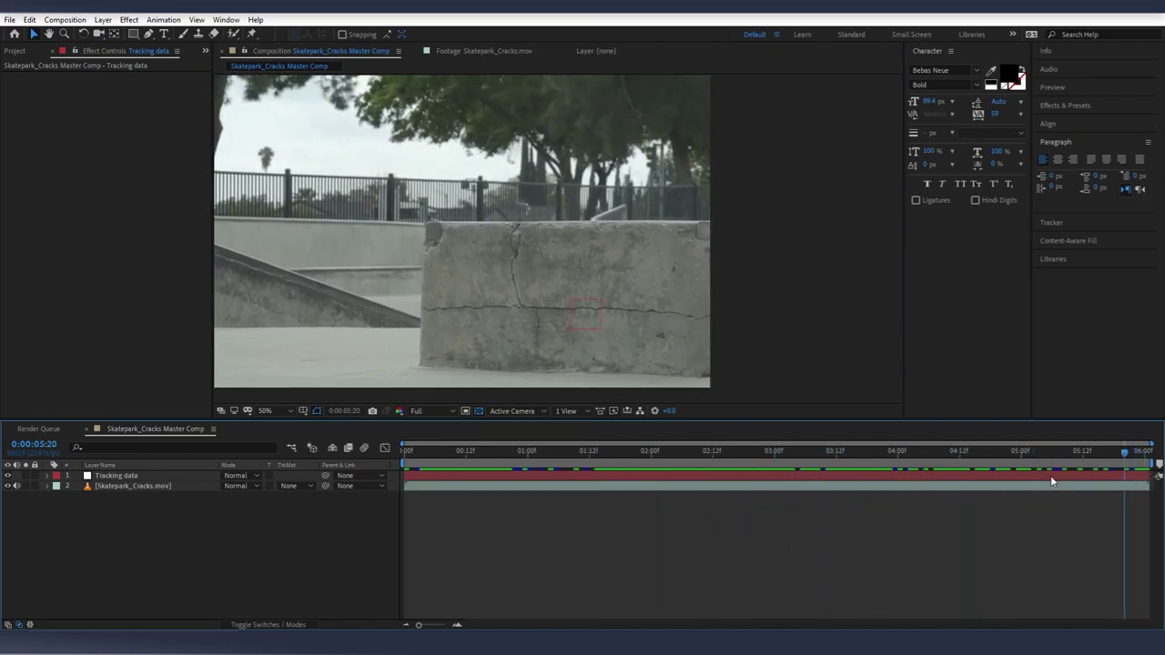
left_click(870, 451)
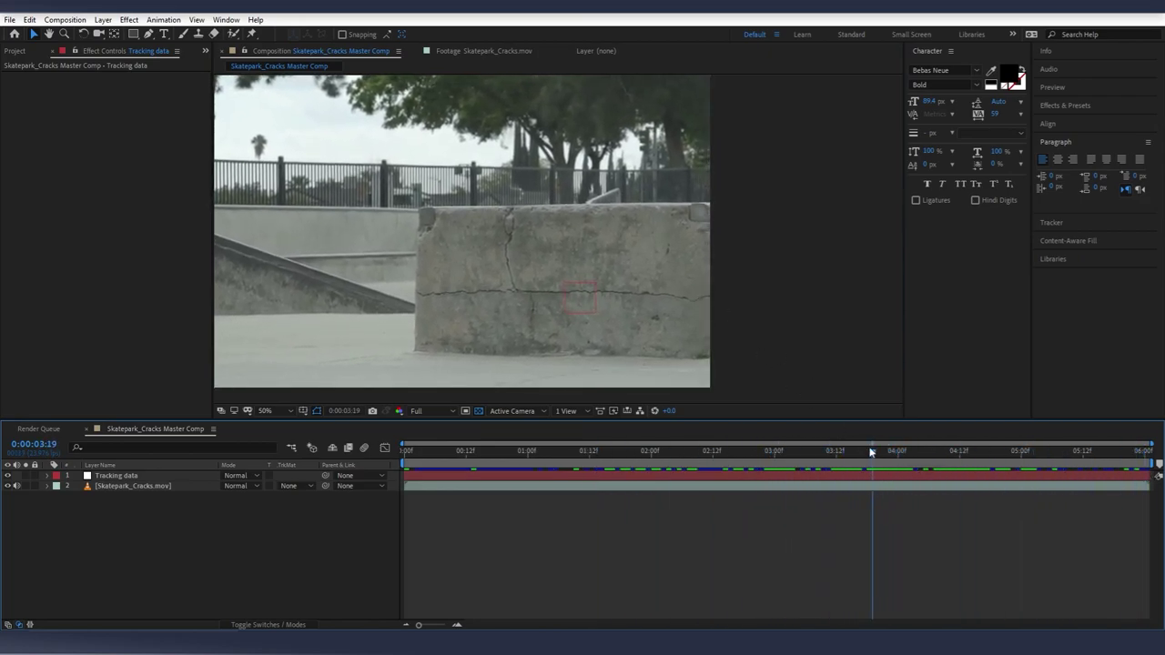
left_click_drag(871, 452, 361, 447)
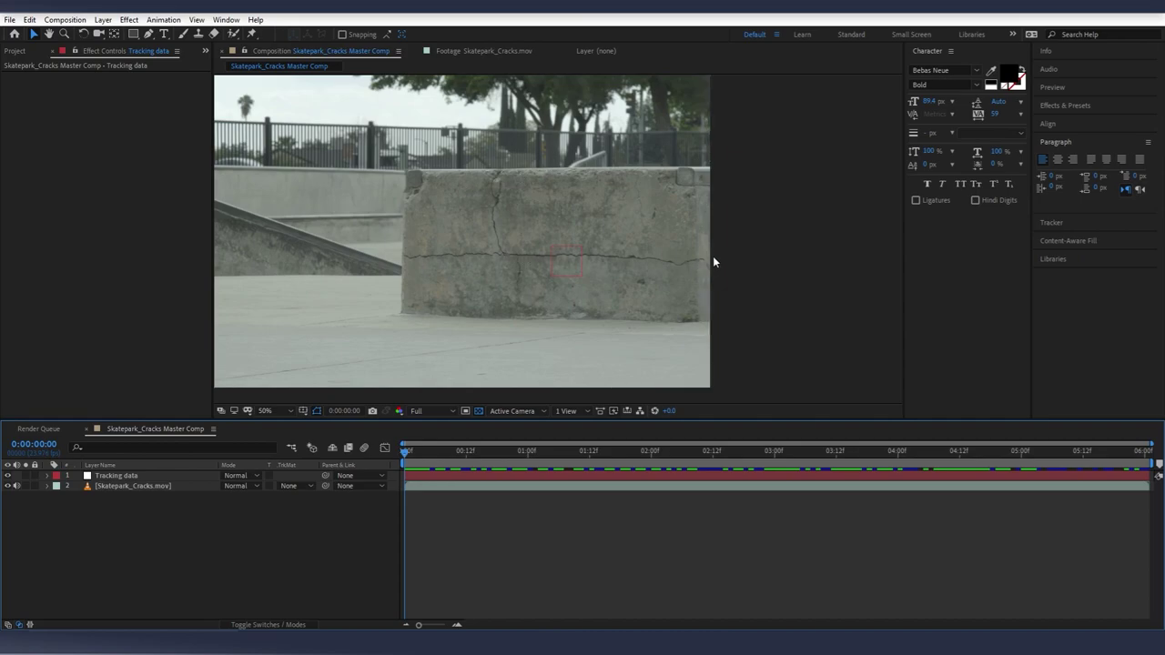
- Duplicate the Skatepark_Cracks.mov layer and remove the Mocha AE effect from the upper copy
left_click(106, 487)
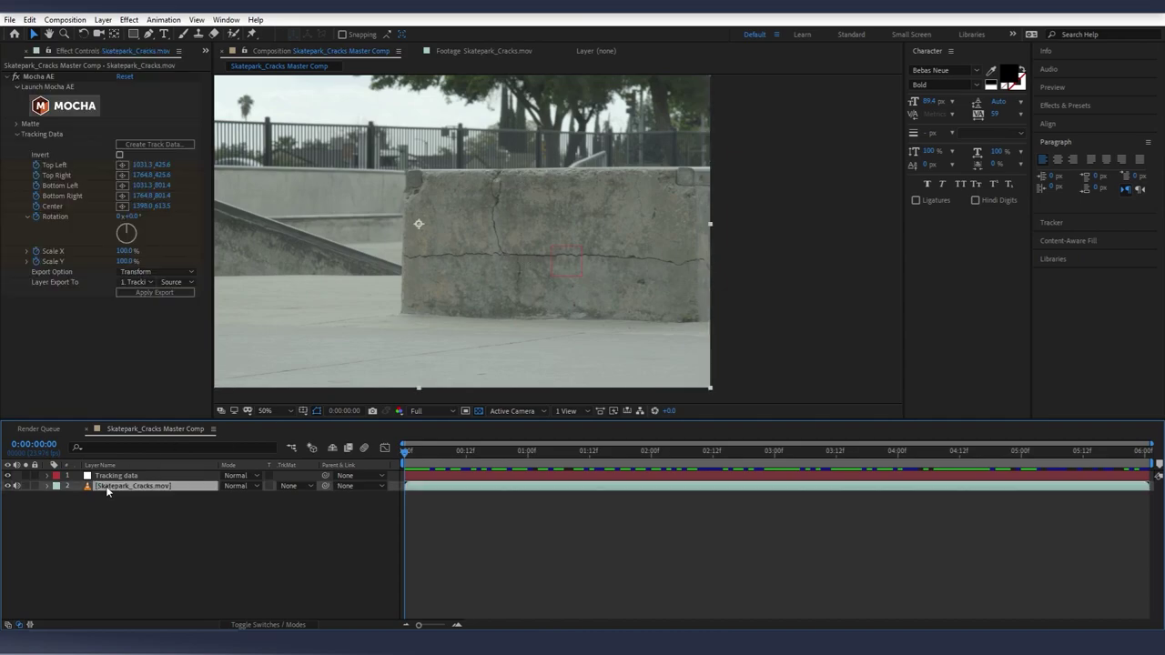
key("ctrl+d")
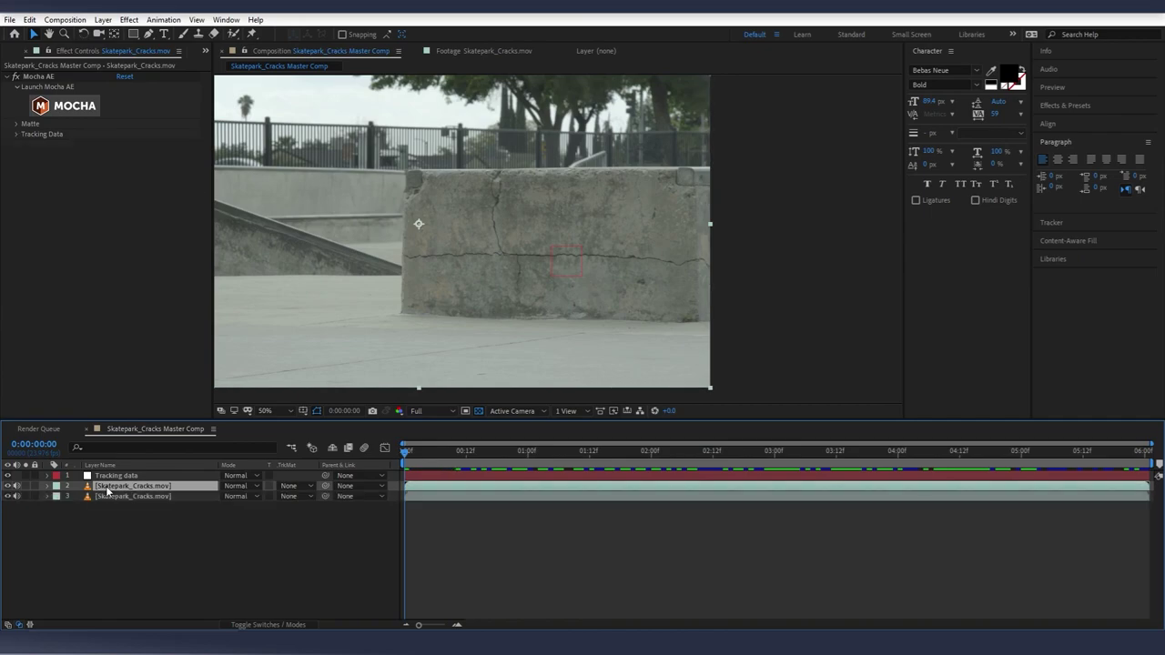
left_click(44, 79)
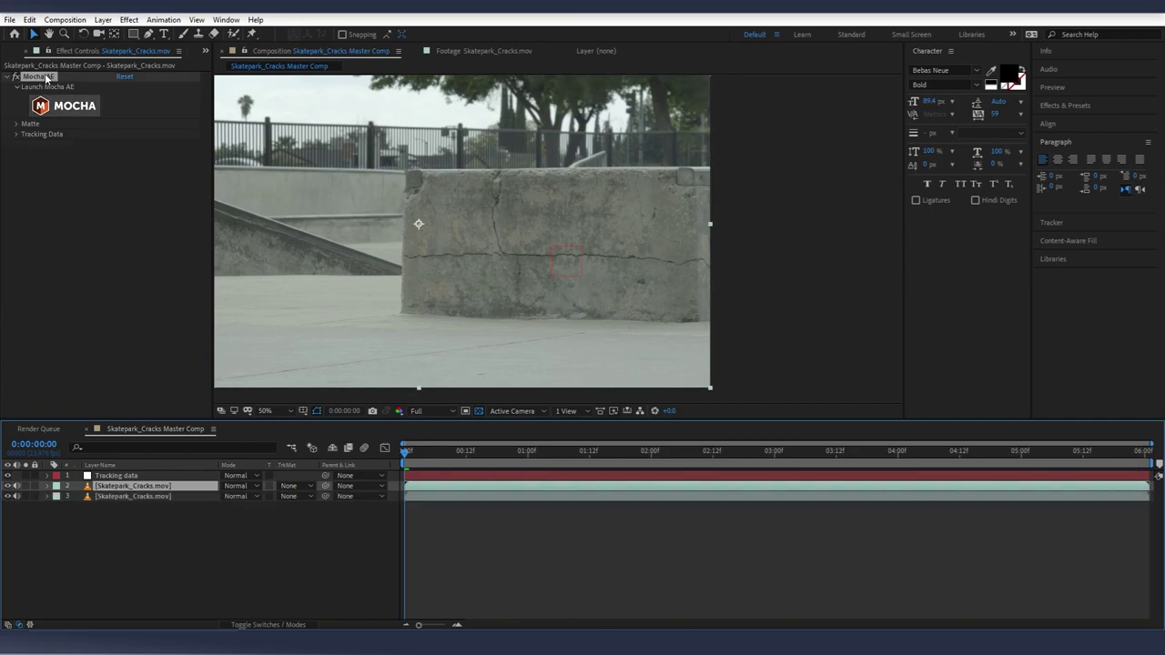
key("Delete")
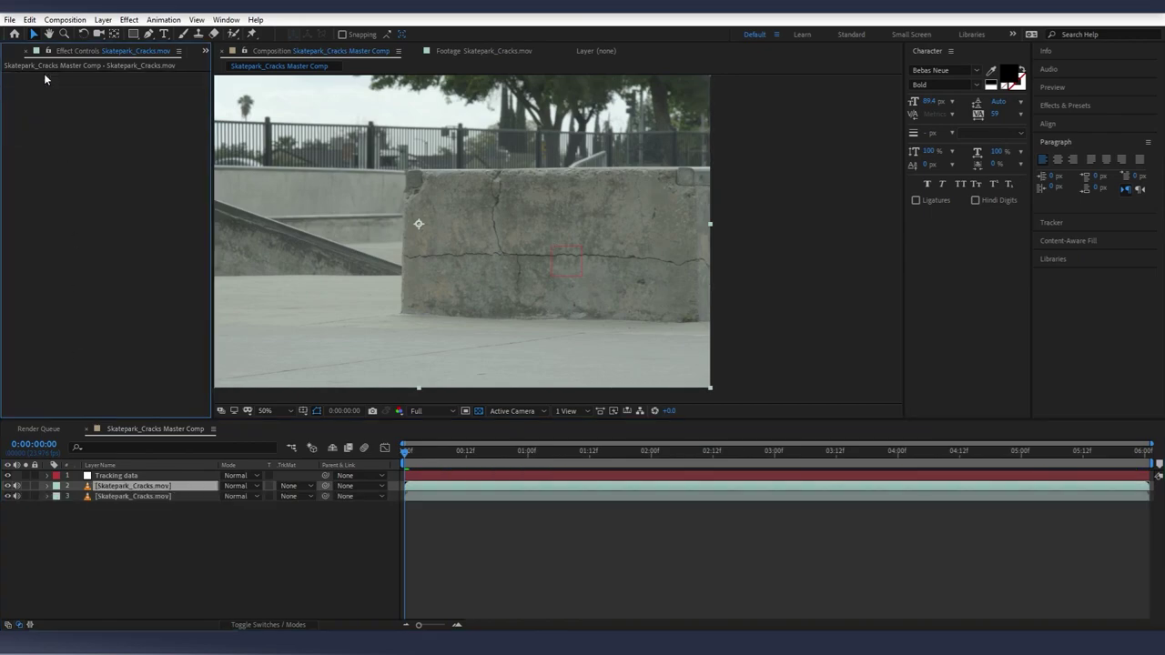
- Rename the duplicated footage layer as Clean plate
left_click(160, 489)
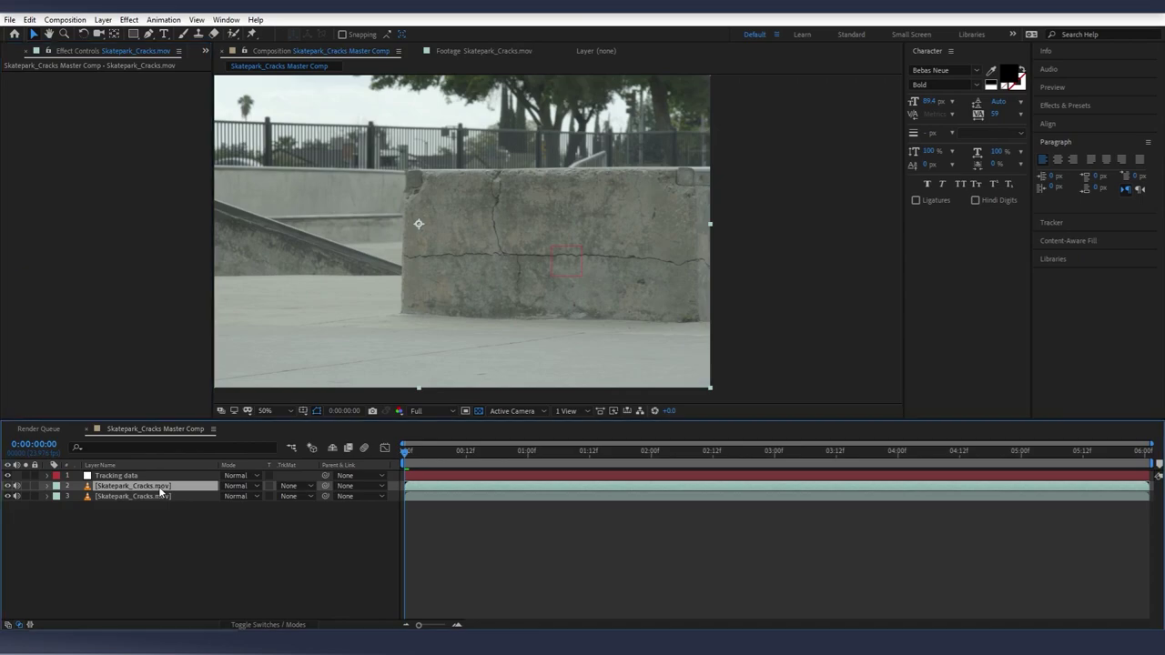
key("Return")
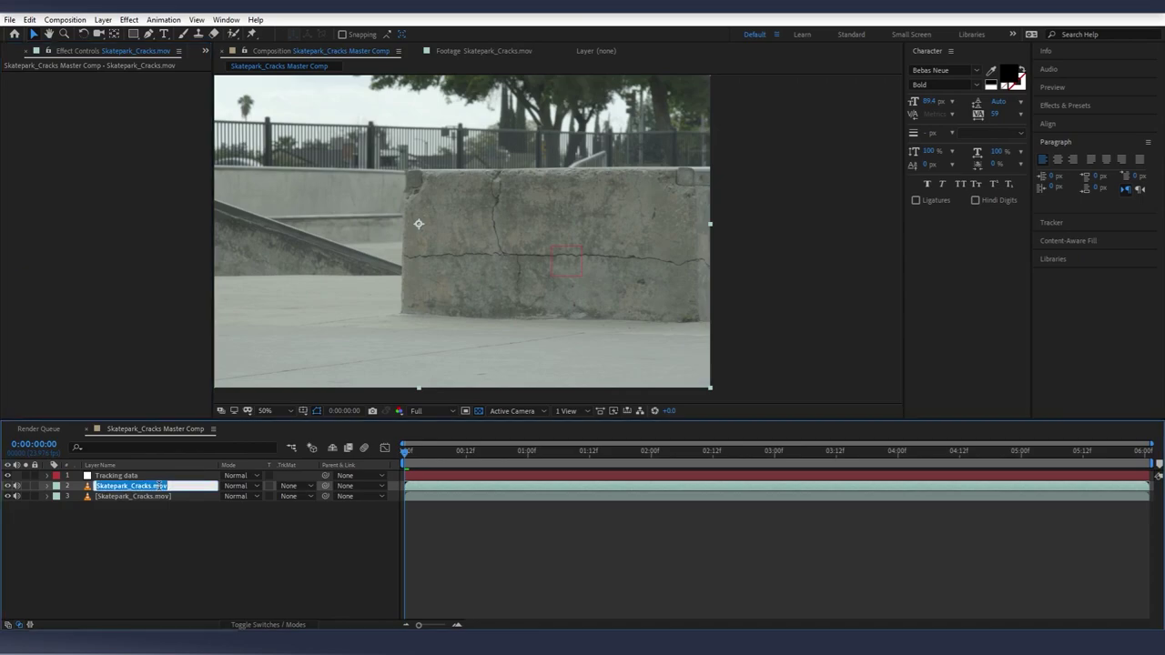
type("Clean pl")
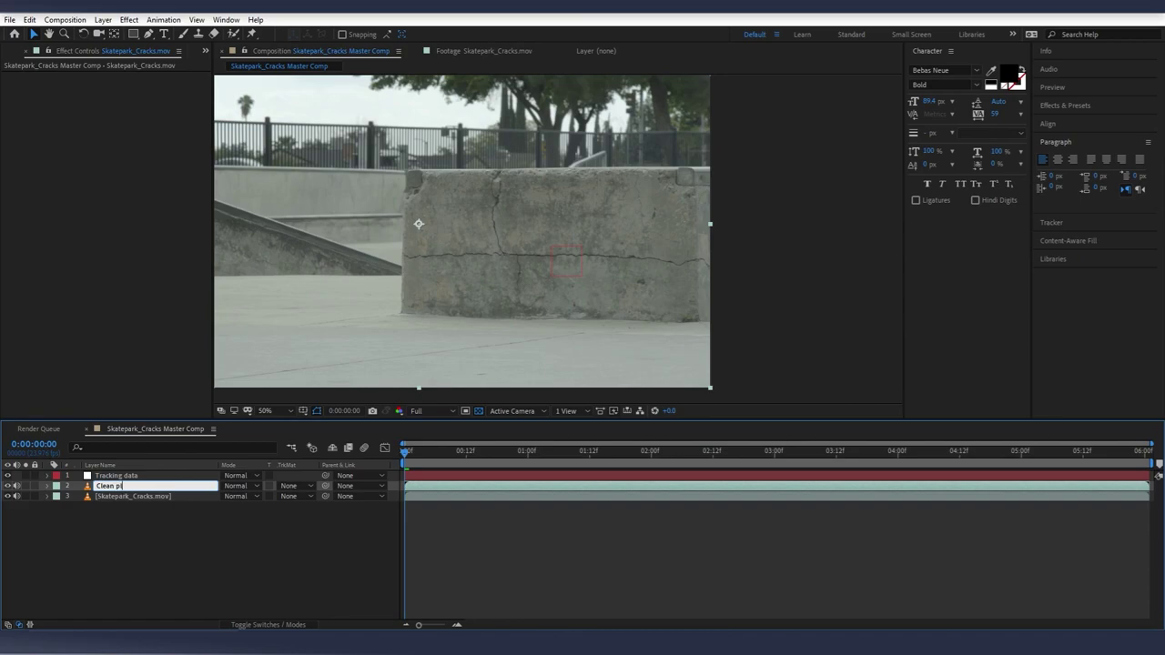
type("ate")
key("Return")
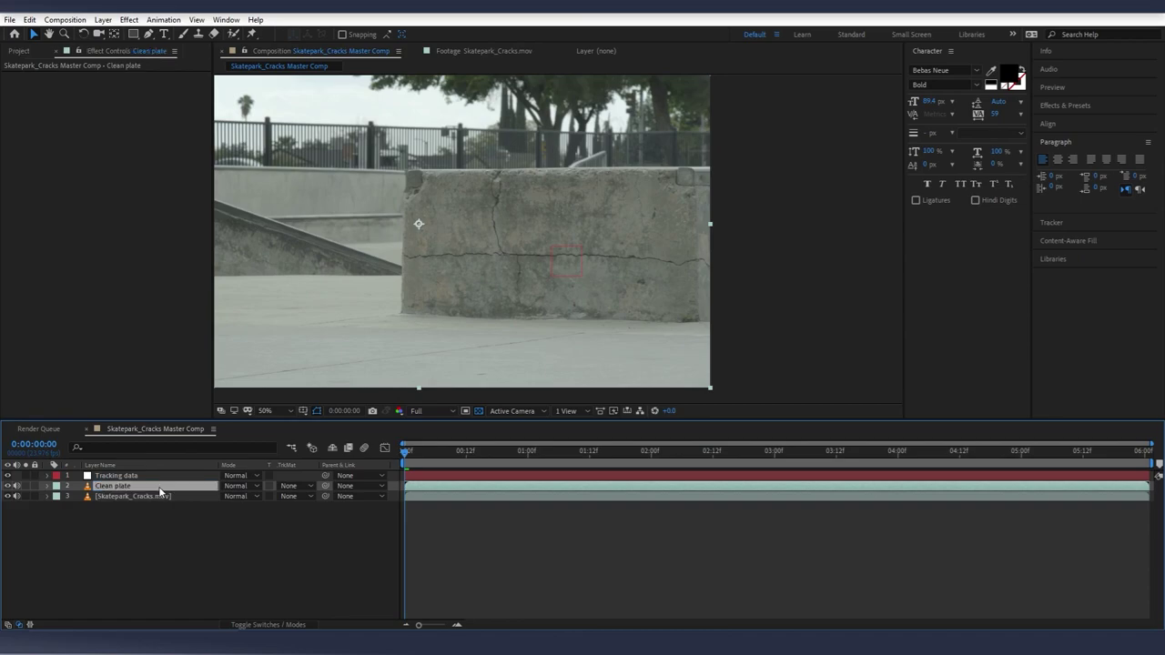
- Freeze the Clean plate layer on the first frame with Freeze Frame
right_click(113, 491)
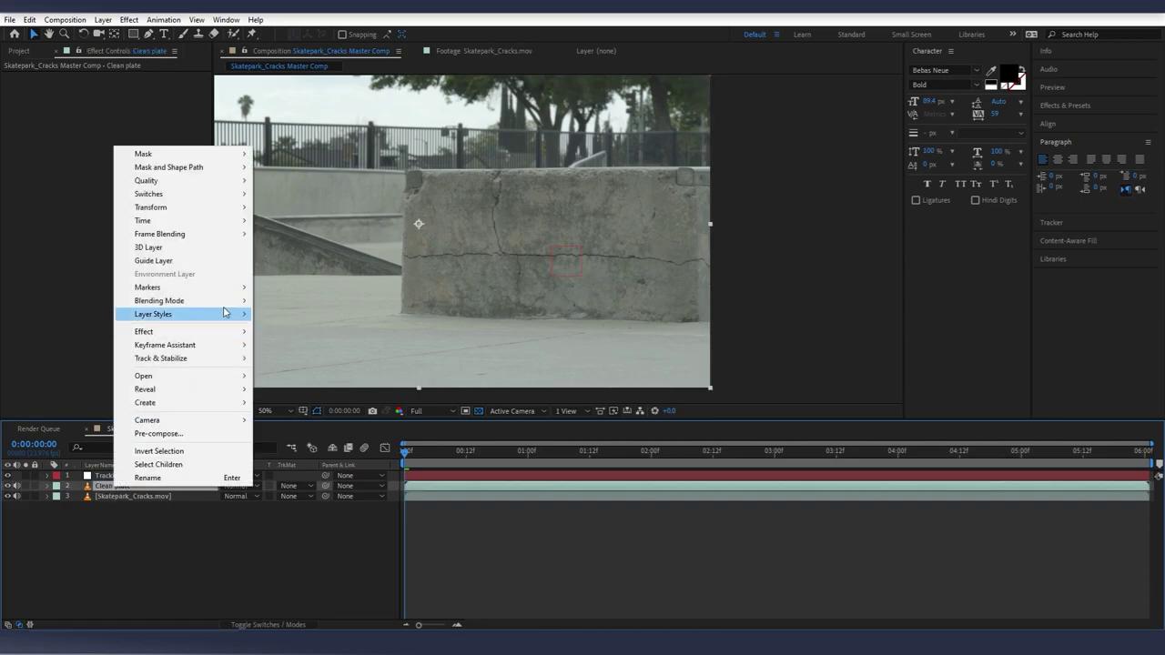
mouse_move(219, 225)
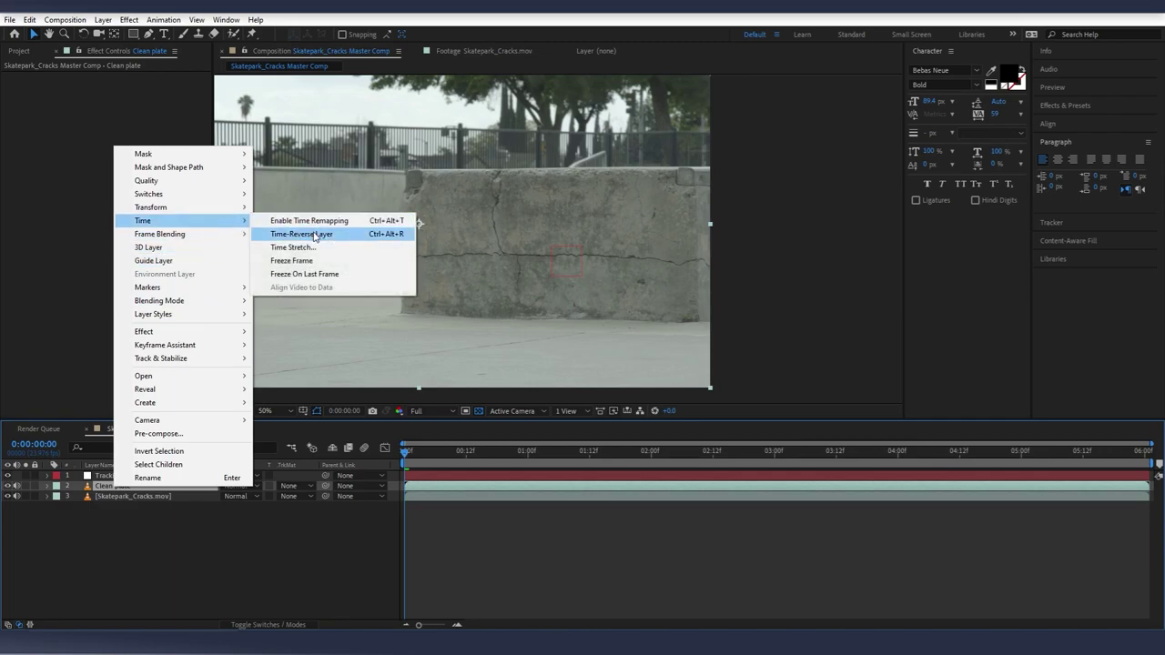
left_click(296, 260)
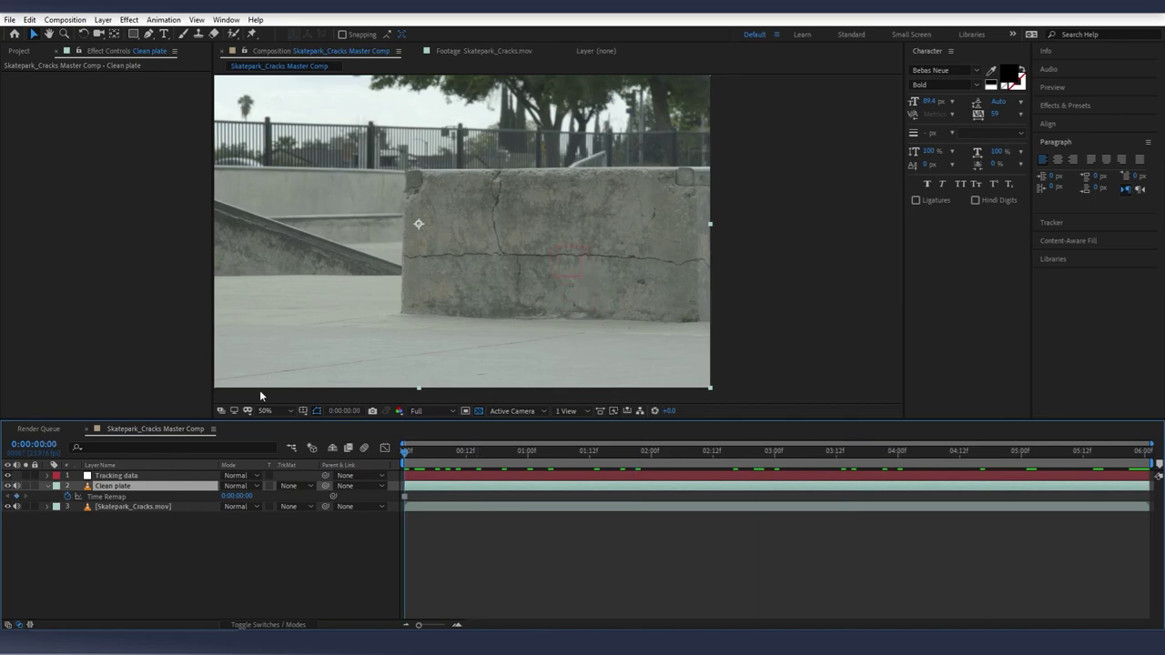
key("comma")
key("comma")
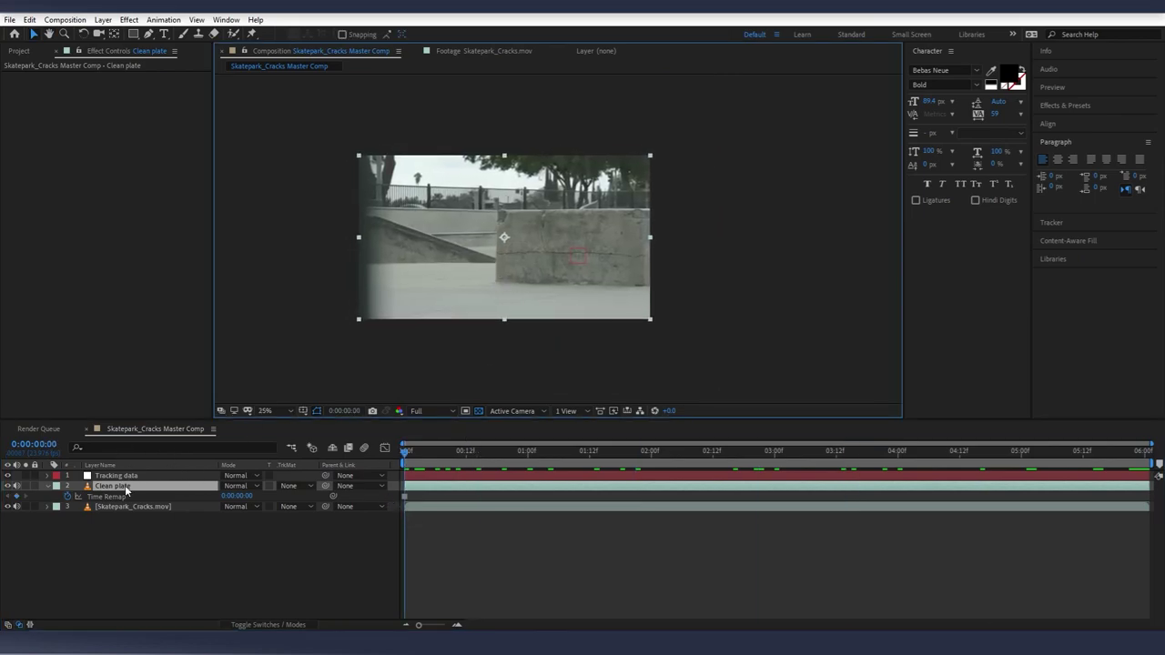
- Pre-compose the Clean plate layer as Clean plate_Precomp, moving all attributes into the new composition
left_click(126, 493)
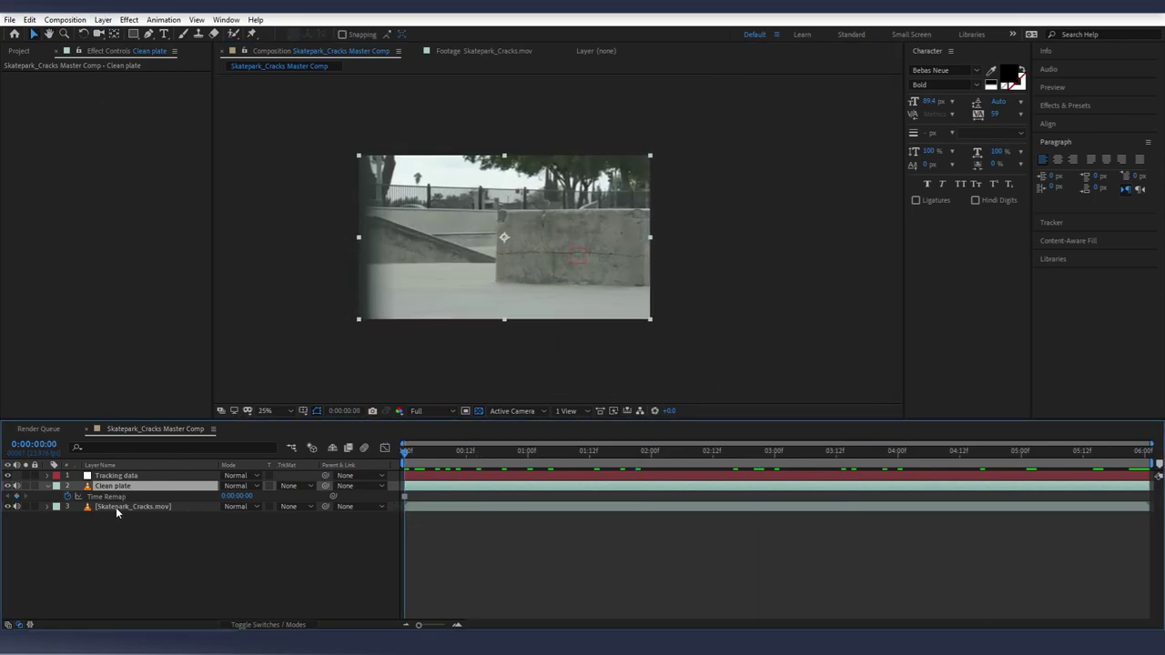
left_click(103, 19)
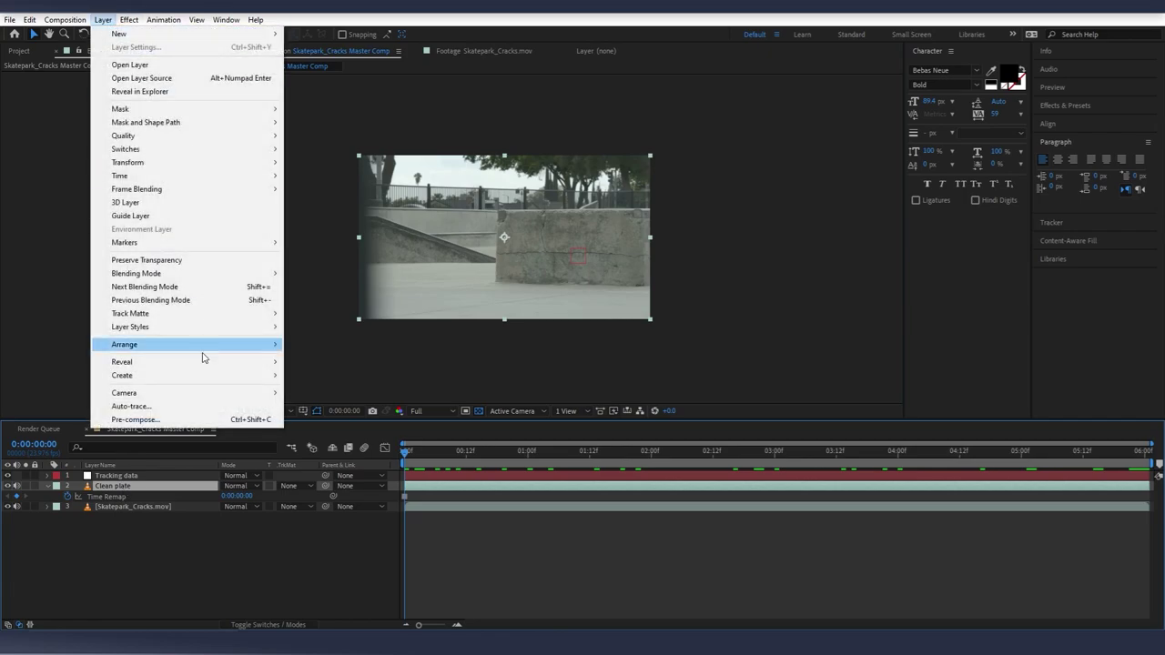
left_click(168, 421)
left_click_drag(694, 233, 650, 235)
type("_Precomp")
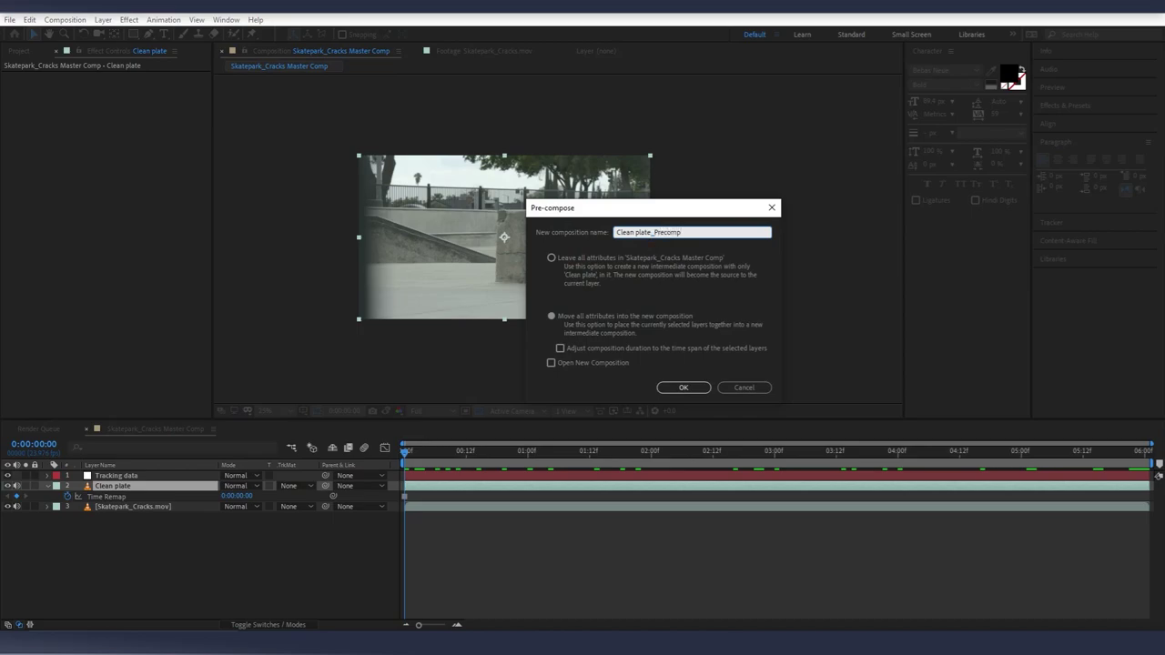
key("Return")
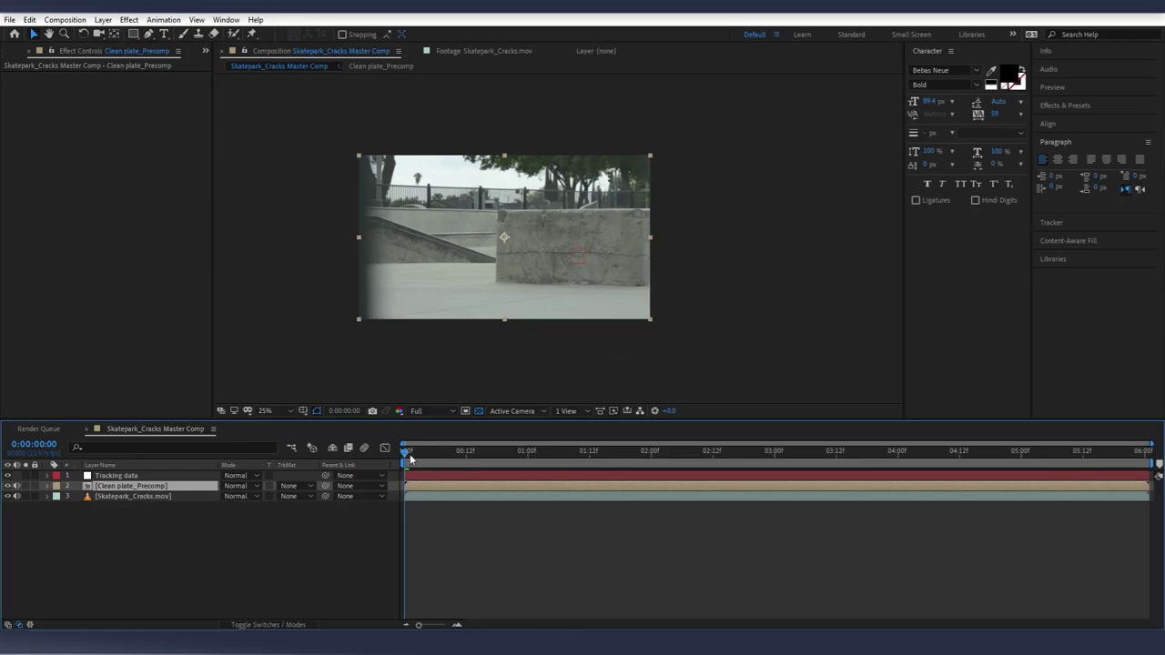
right_click(438, 485)
mouse_move(556, 220)
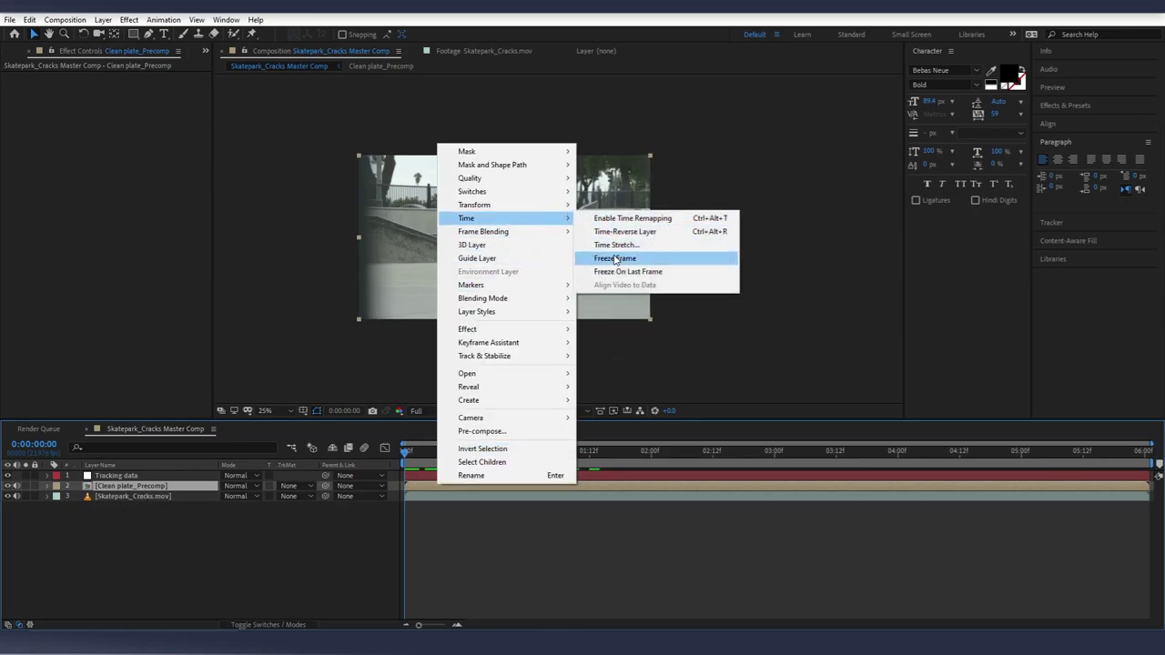
left_click(615, 260)
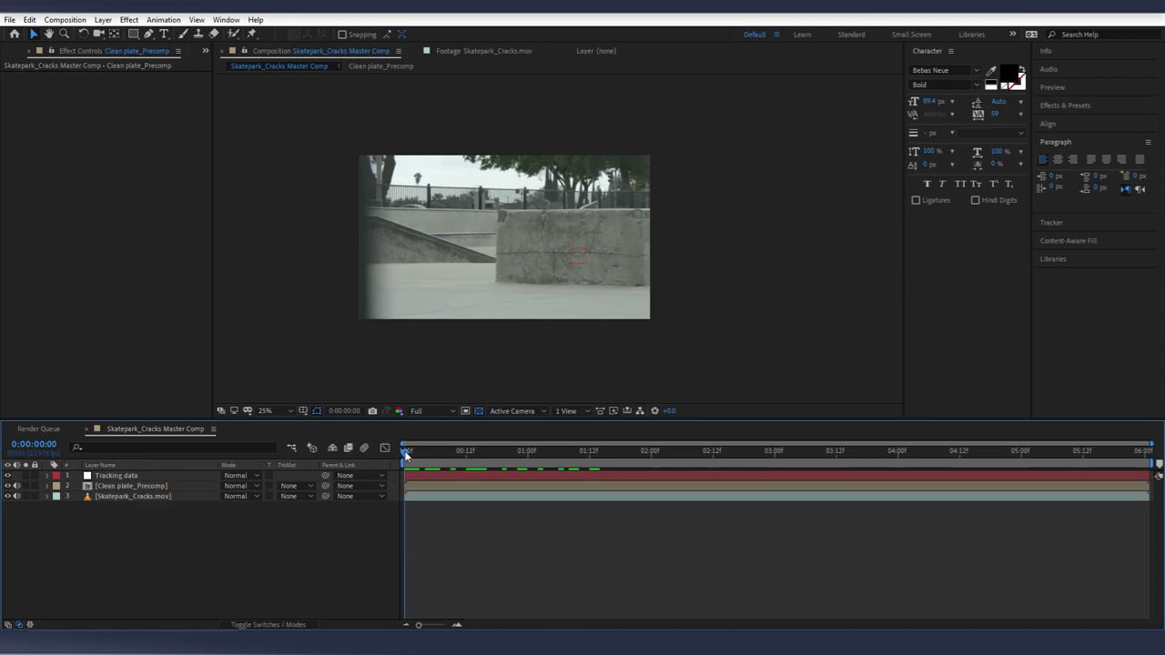
- Parent the Clean plate_Precomp layer to the Tracking data null and play the clip to check the motion
left_click(176, 488)
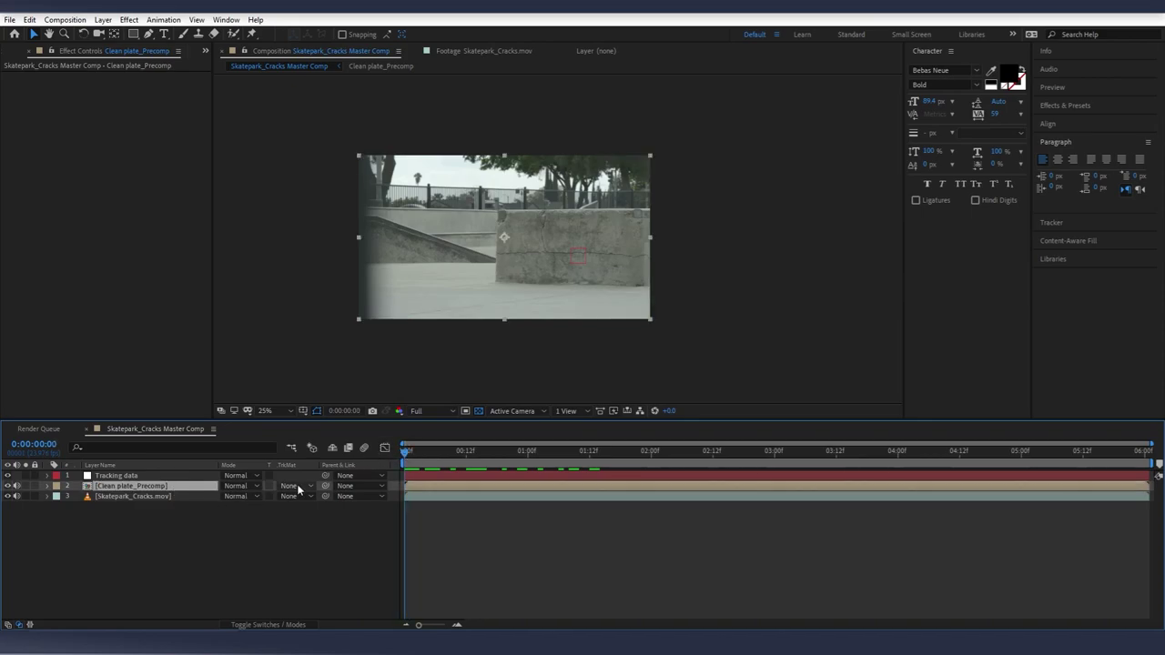
left_click_drag(326, 488, 119, 481)
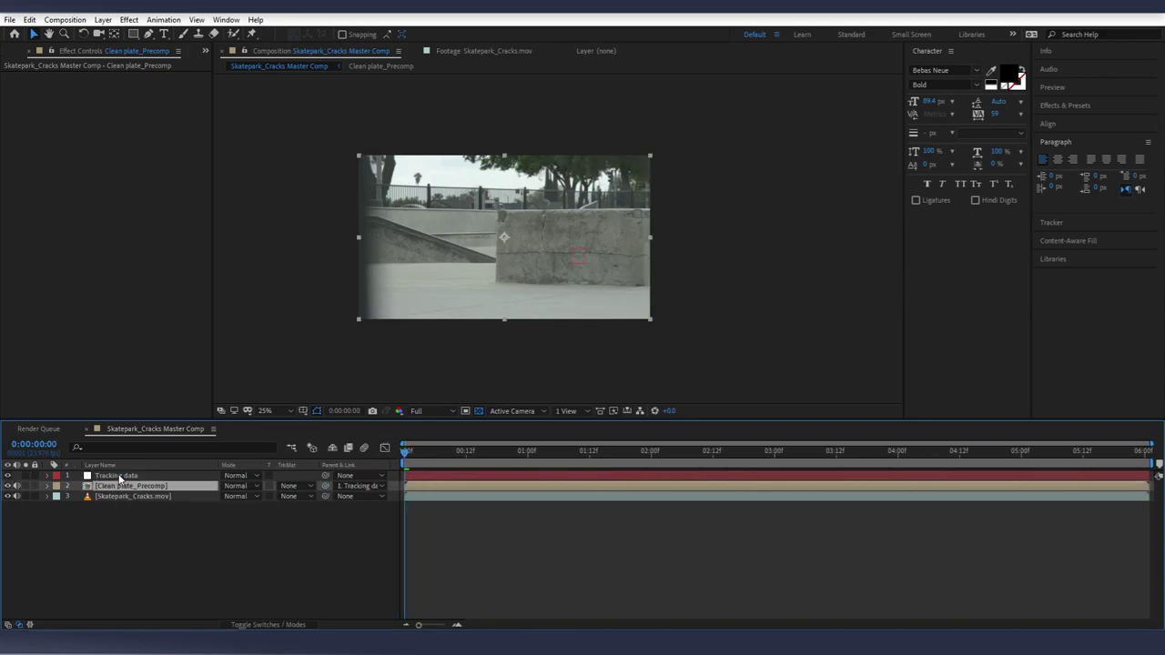
left_click(227, 528)
left_click_drag(406, 452, 605, 450)
key("space")
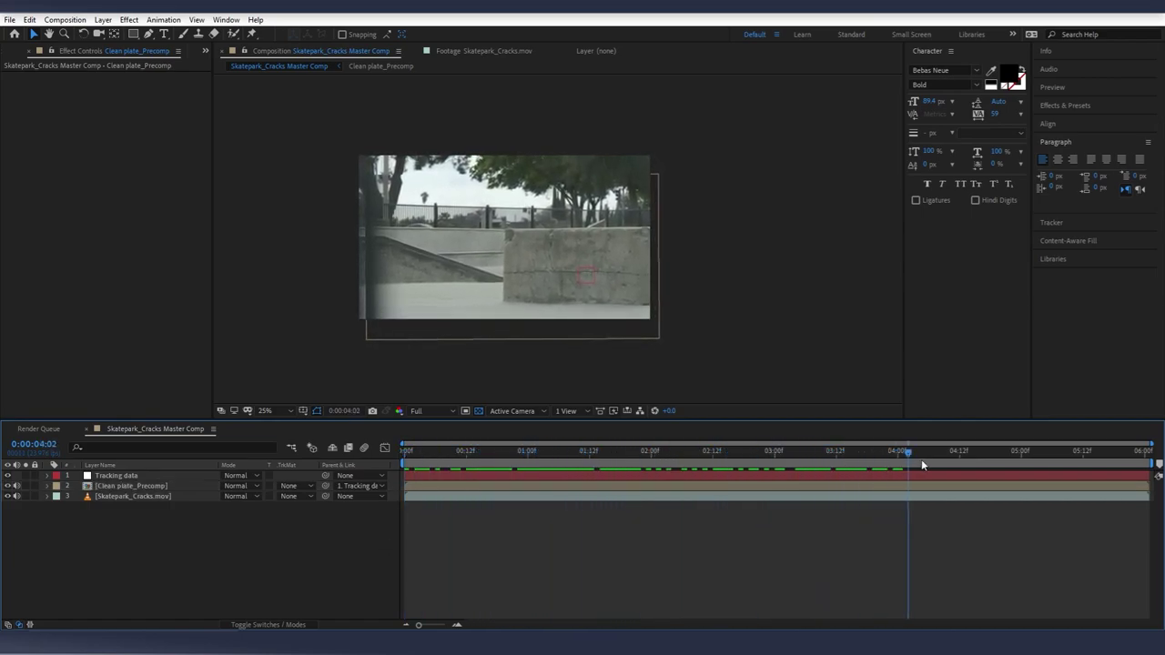
- Check how the clean plate follows the footage using a temporary Tint effect on Clean plate_Precomp, and remove the effect
left_click(164, 486)
key("ctrl+space")
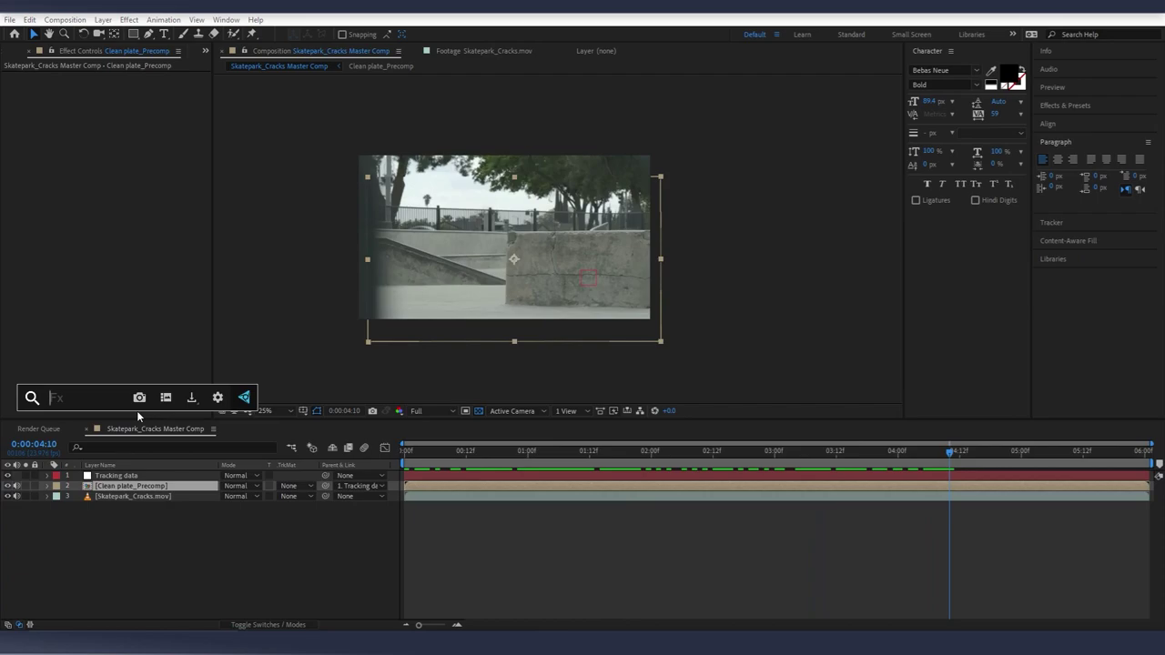
type("tint")
key("Return")
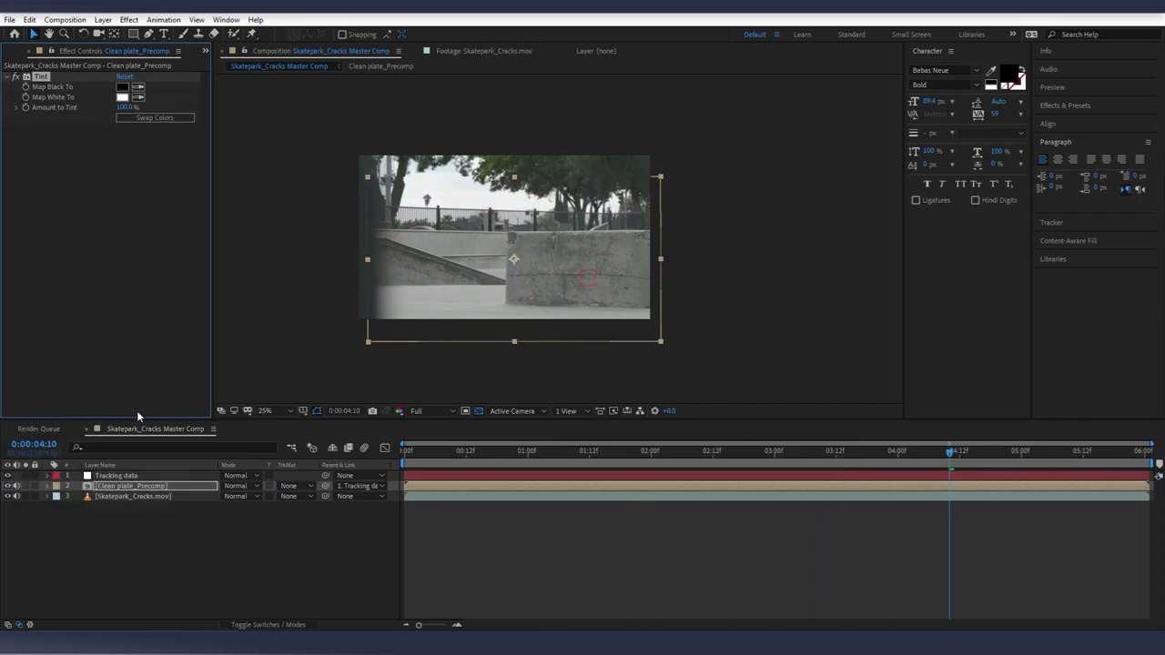
left_click_drag(409, 453, 988, 476)
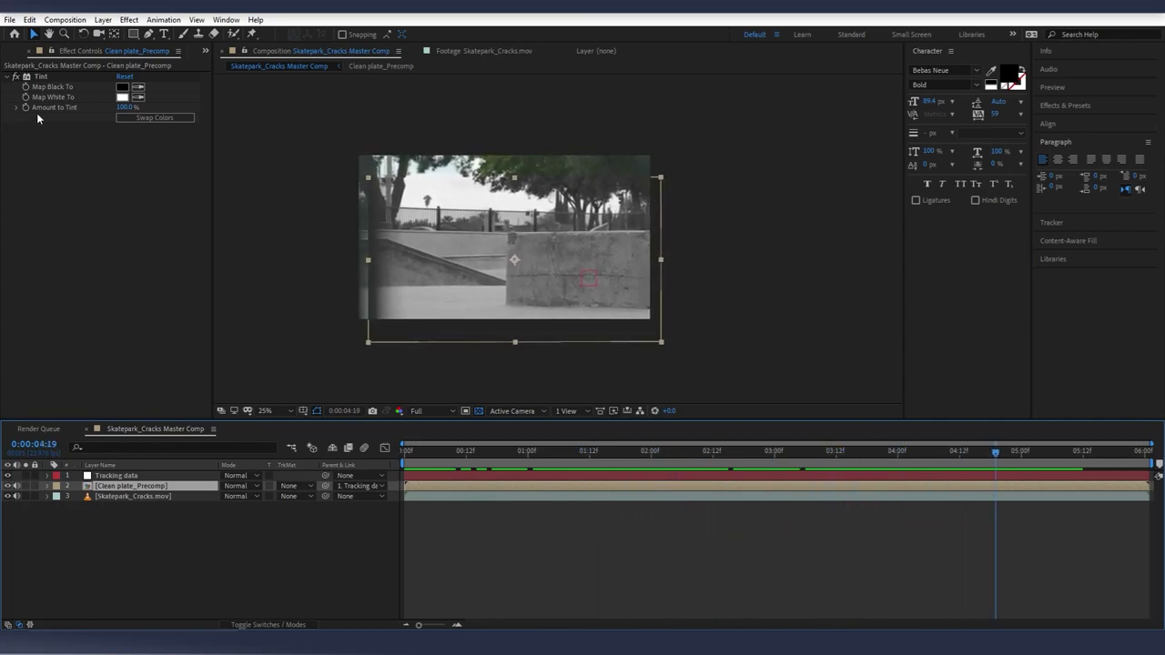
left_click(41, 77)
key("Delete")
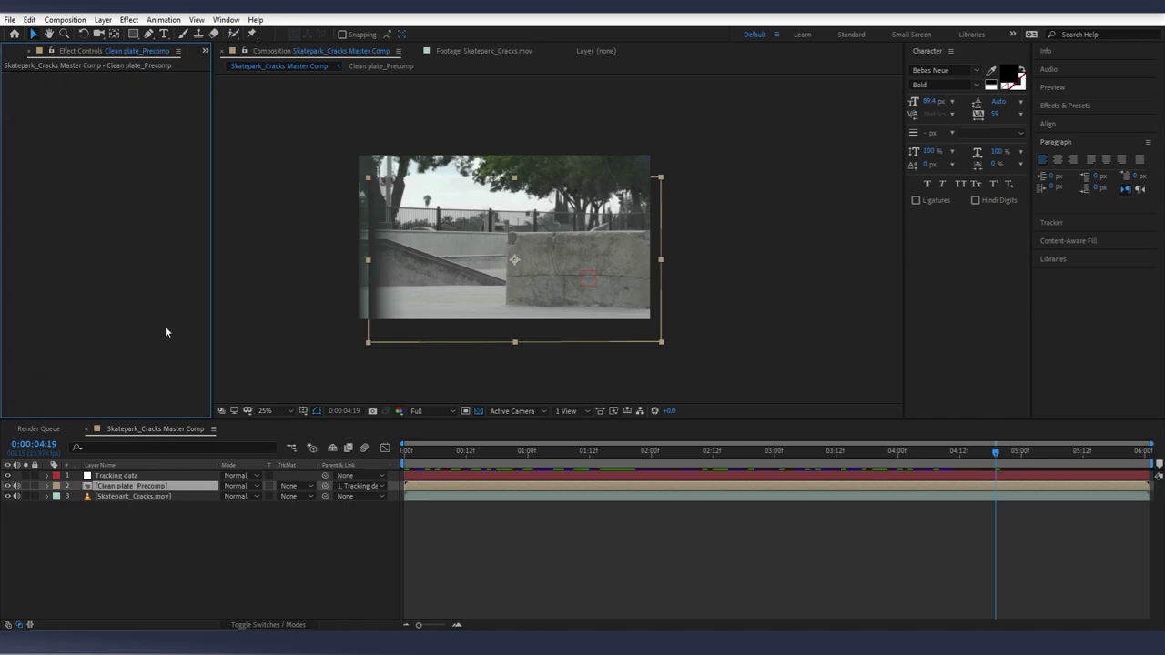
- Open the Clean plate_Precomp composition at the first frame with a close view of the cracked ledge
key("Home")
double_click(110, 486)
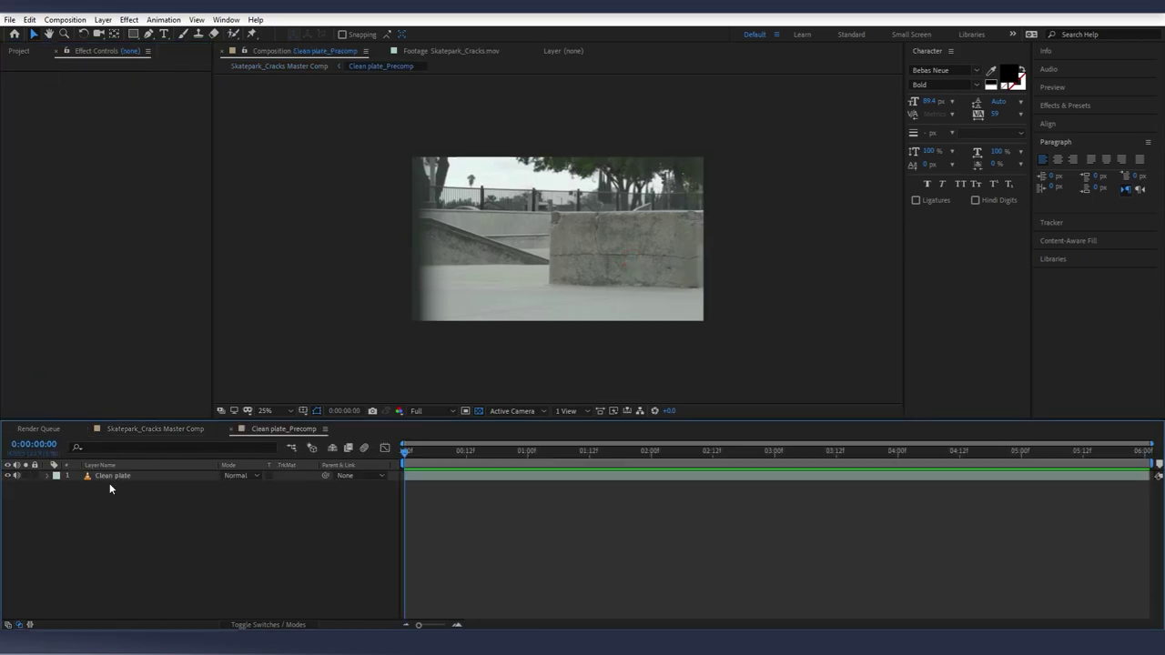
left_click(559, 271)
scroll(559, 271, "up", 2)
left_click_drag(598, 266, 416, 239)
scroll(489, 253, "up", 1)
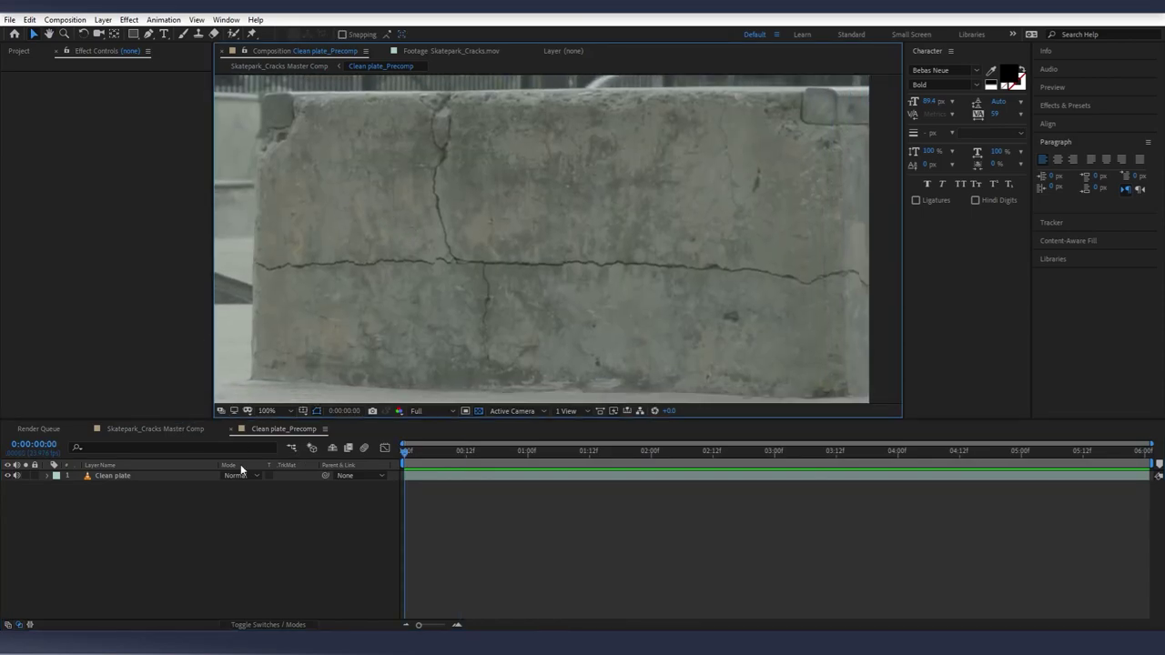
- Bring up the Paint and Brushes settings in the workspace
left_click(183, 475)
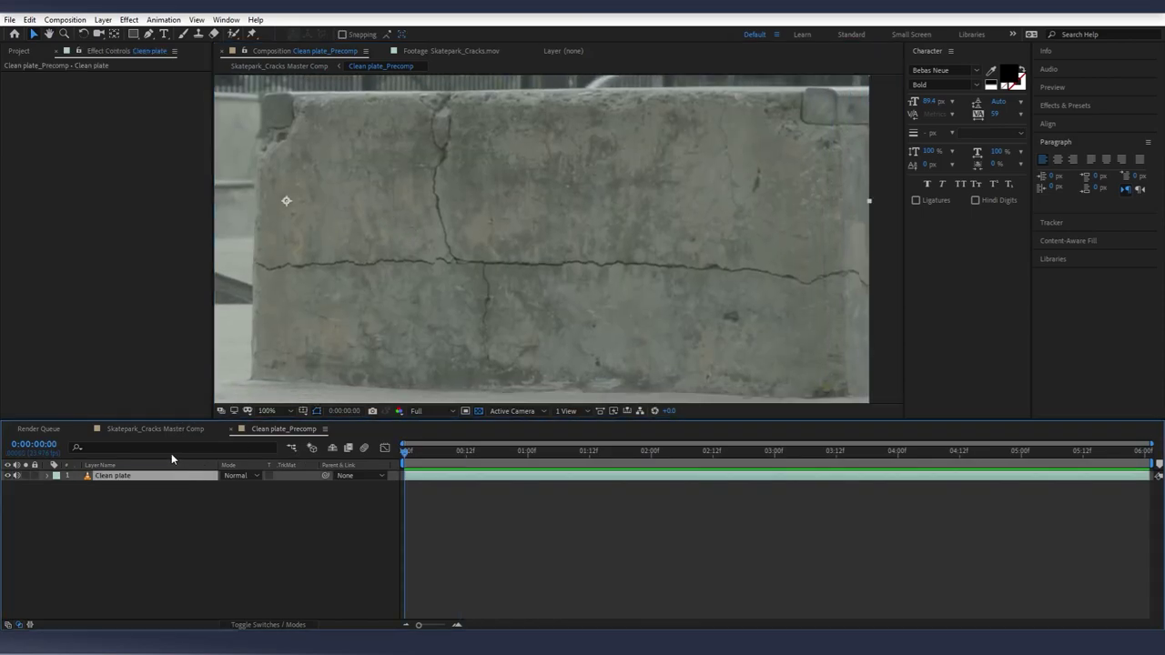
left_click(226, 19)
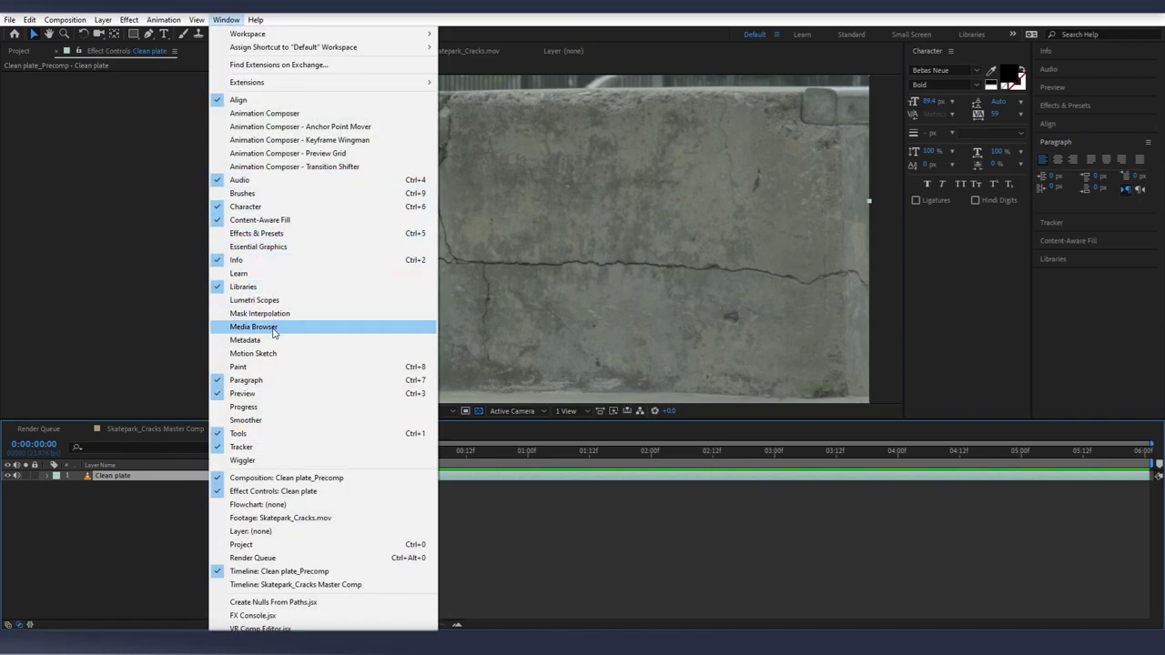
left_click(259, 367)
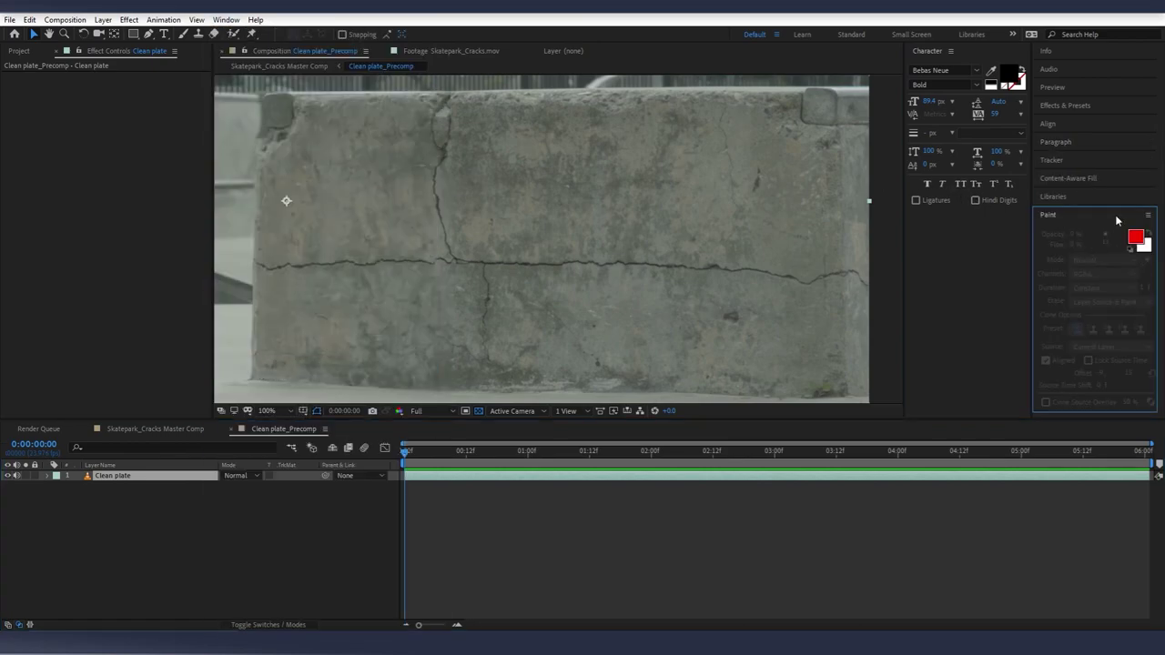
left_click(225, 20)
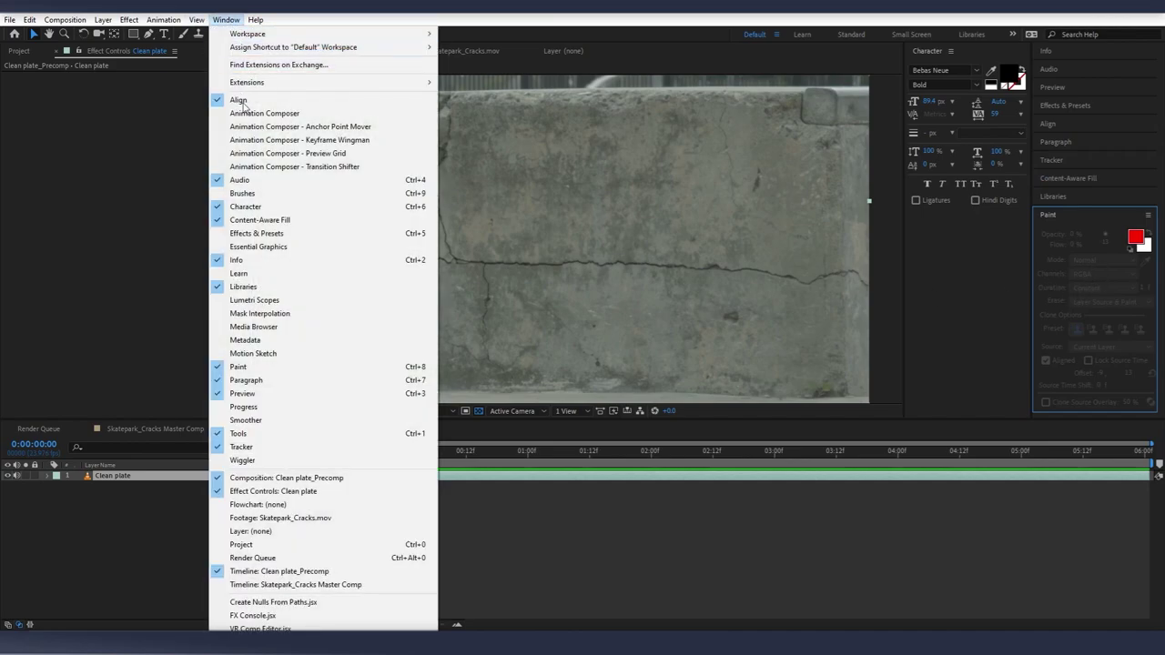
left_click(259, 194)
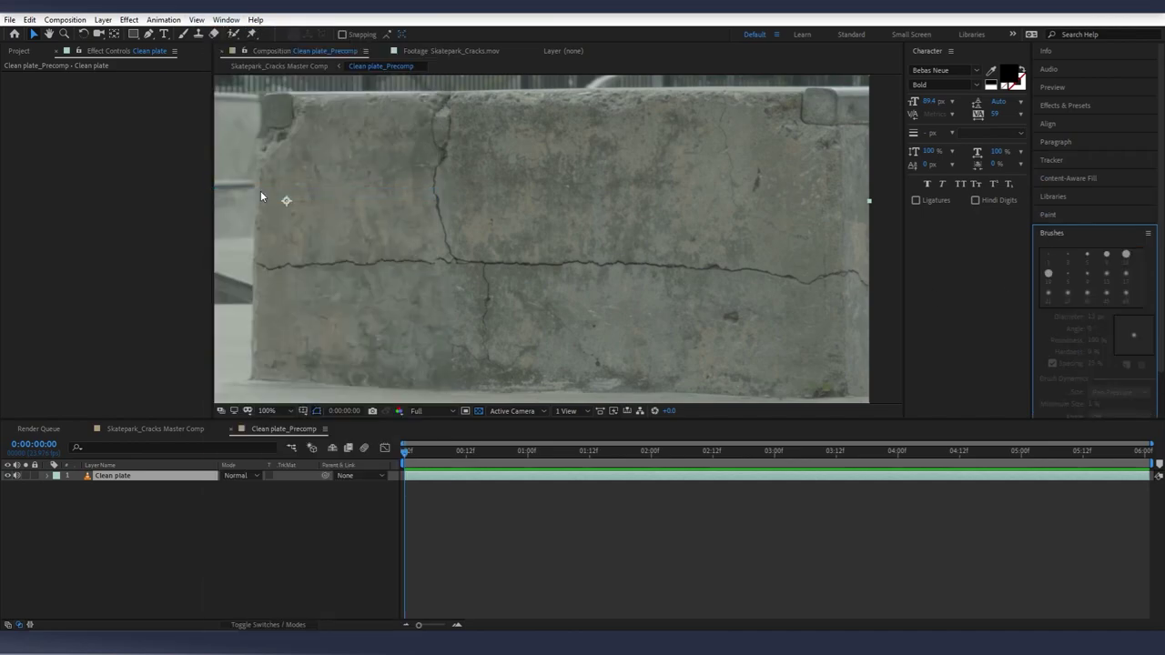
left_click(1086, 215)
left_click(1082, 216)
- Choose the Clone Stamp tool for the Clean plate layer and keep its paint duration at Constant
left_click(158, 475)
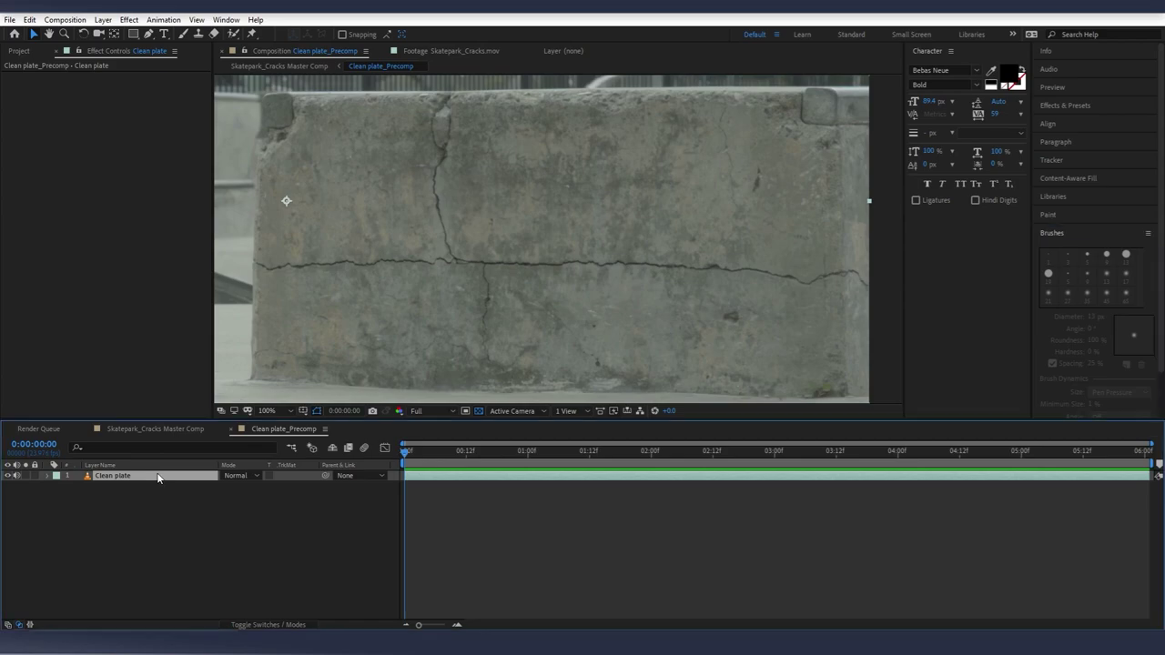
left_click(199, 34)
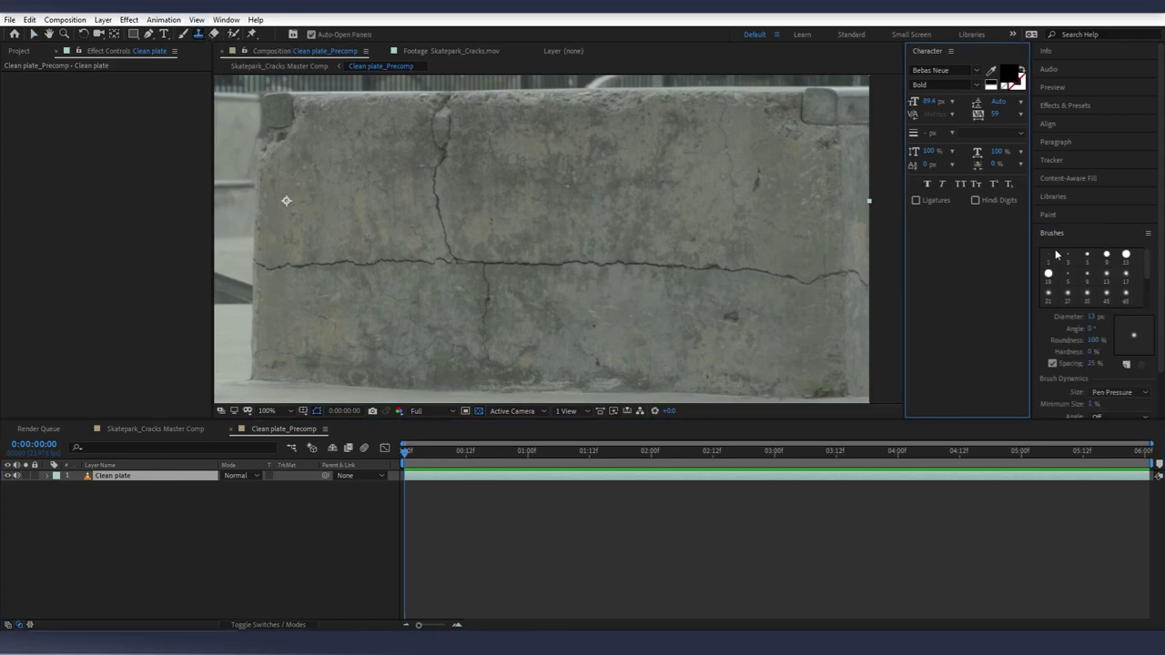
left_click(1083, 234)
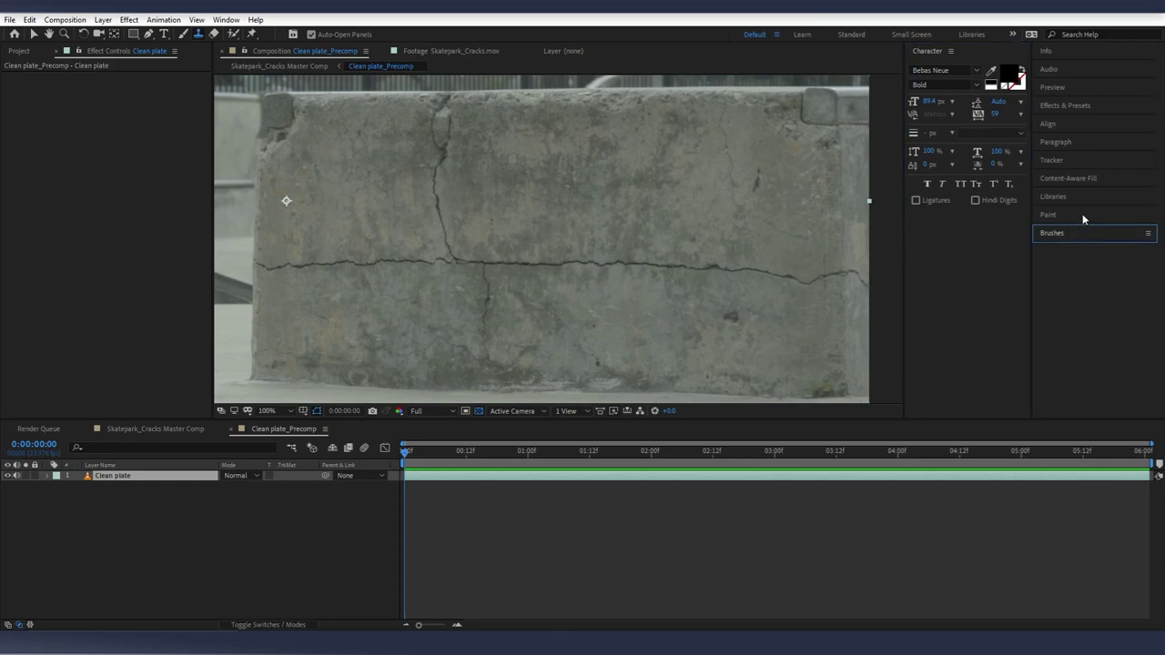
left_click(1083, 215)
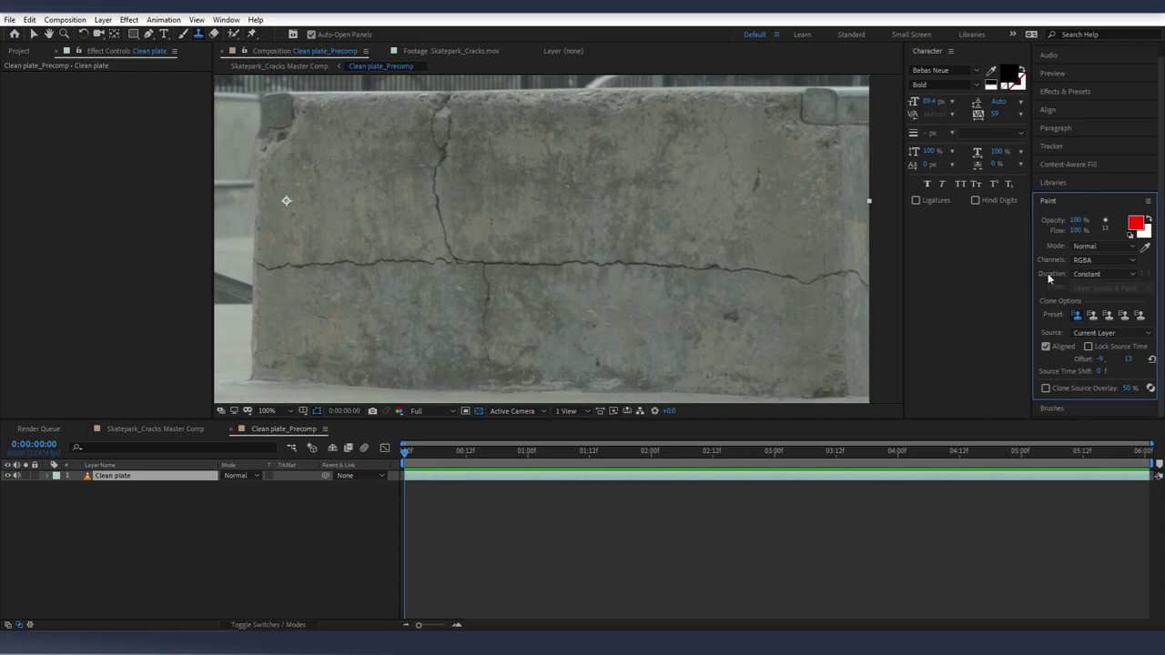
left_click(1091, 274)
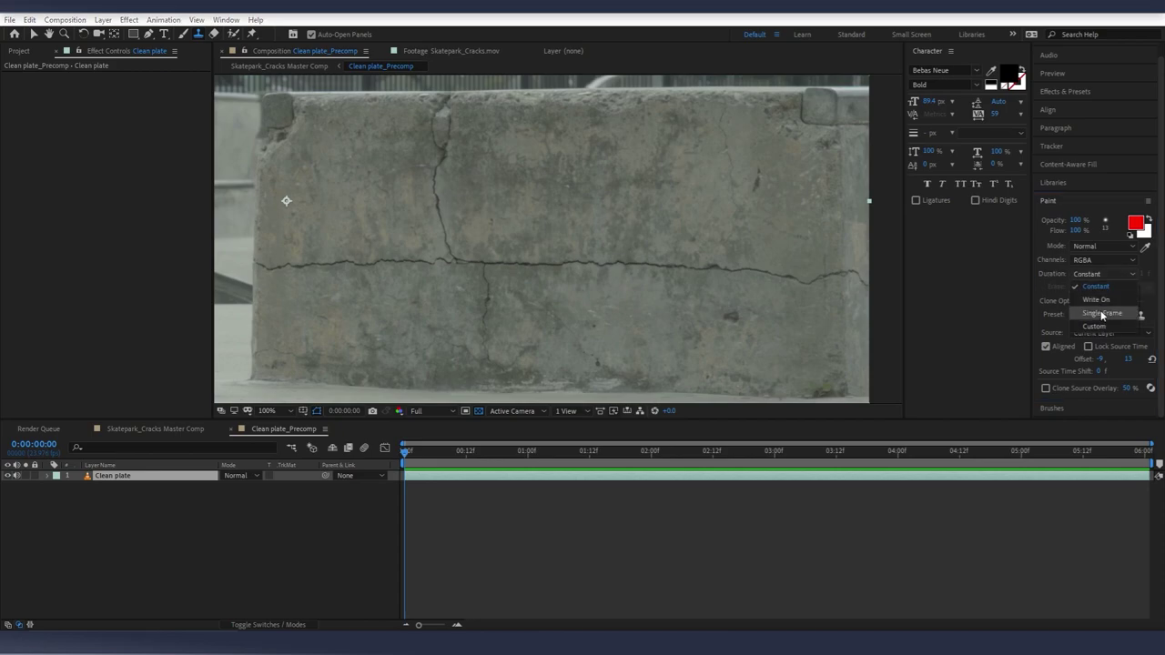
left_click(1048, 278)
left_click(392, 451)
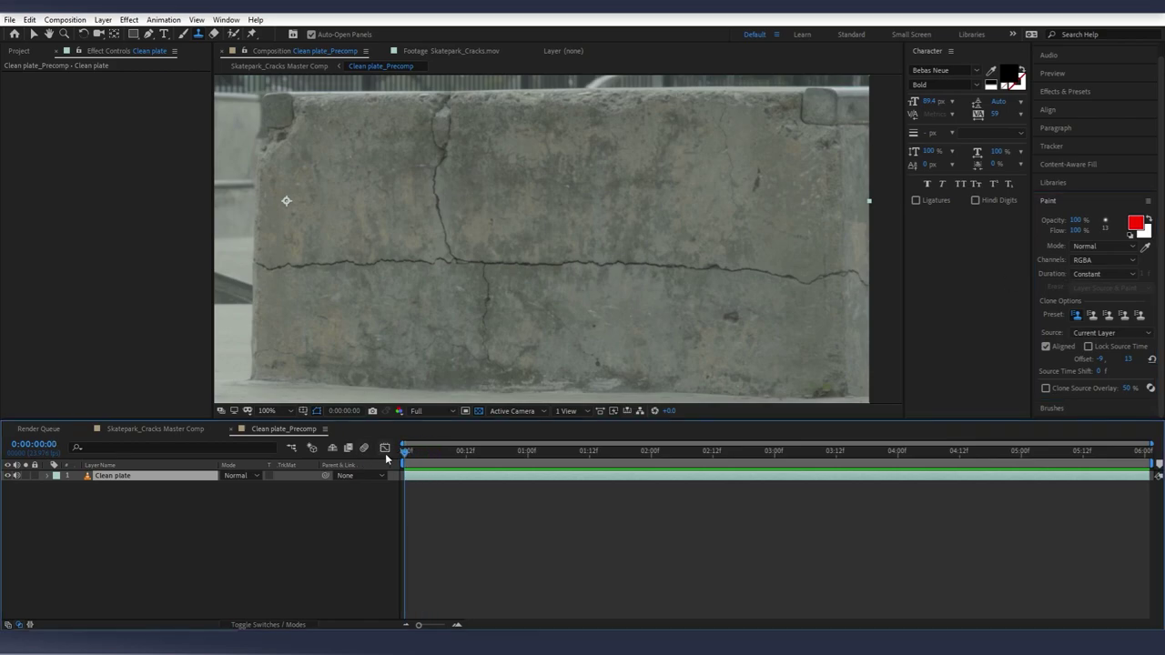
- Open the Clean plate layer in its own layer view for painting, framed on the cracked ledge
scroll(304, 263, "up", 1)
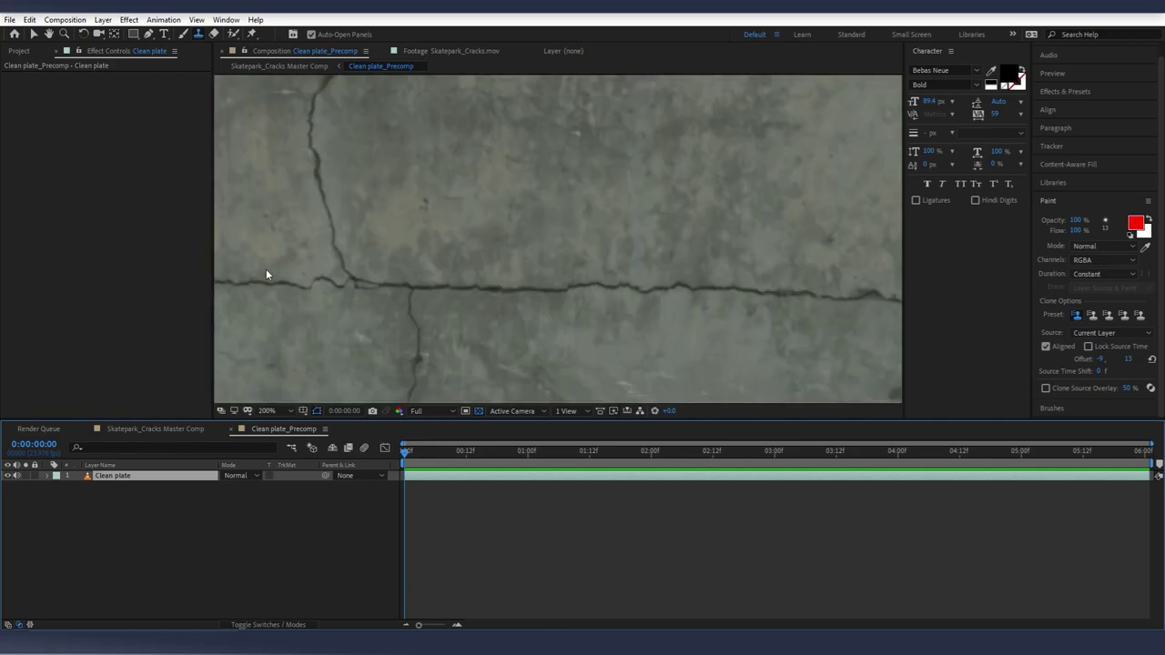
left_click_drag(266, 268, 558, 242)
left_click_drag(364, 251, 467, 245)
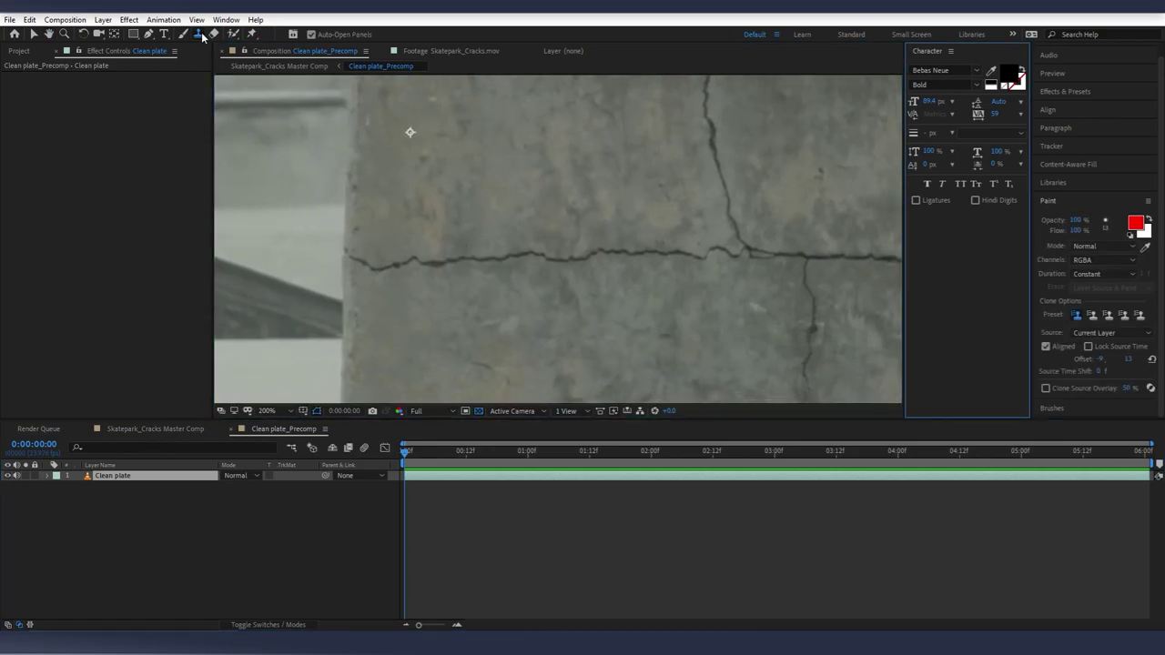
double_click(433, 242)
scroll(459, 200, "down", 1)
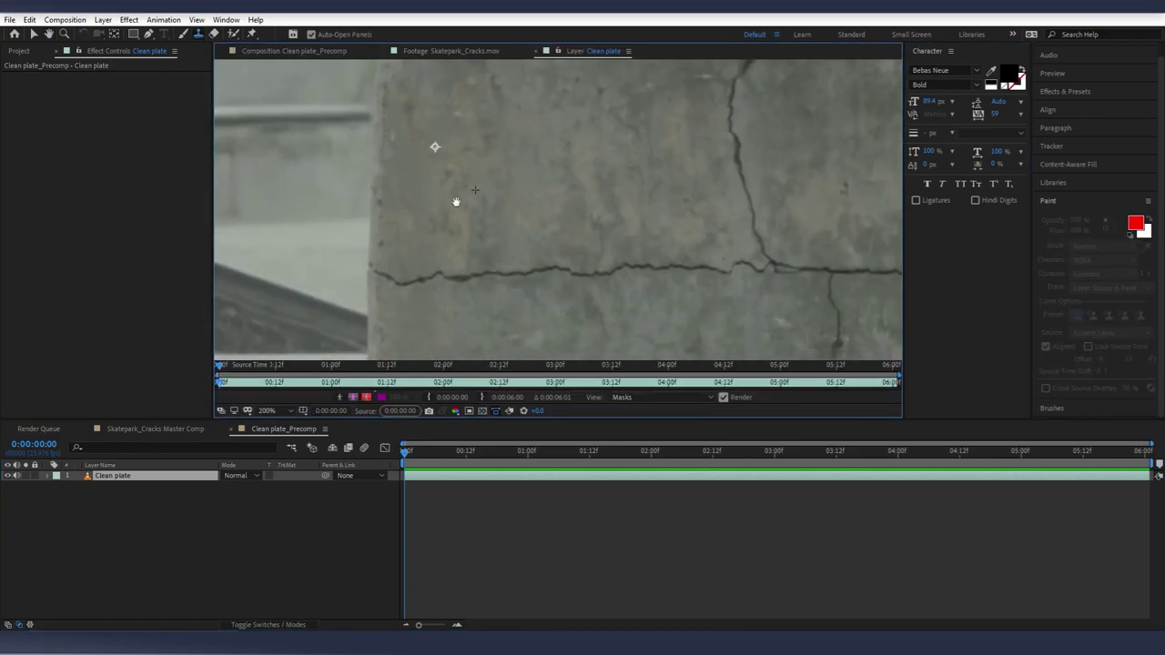
left_click_drag(580, 206, 489, 224)
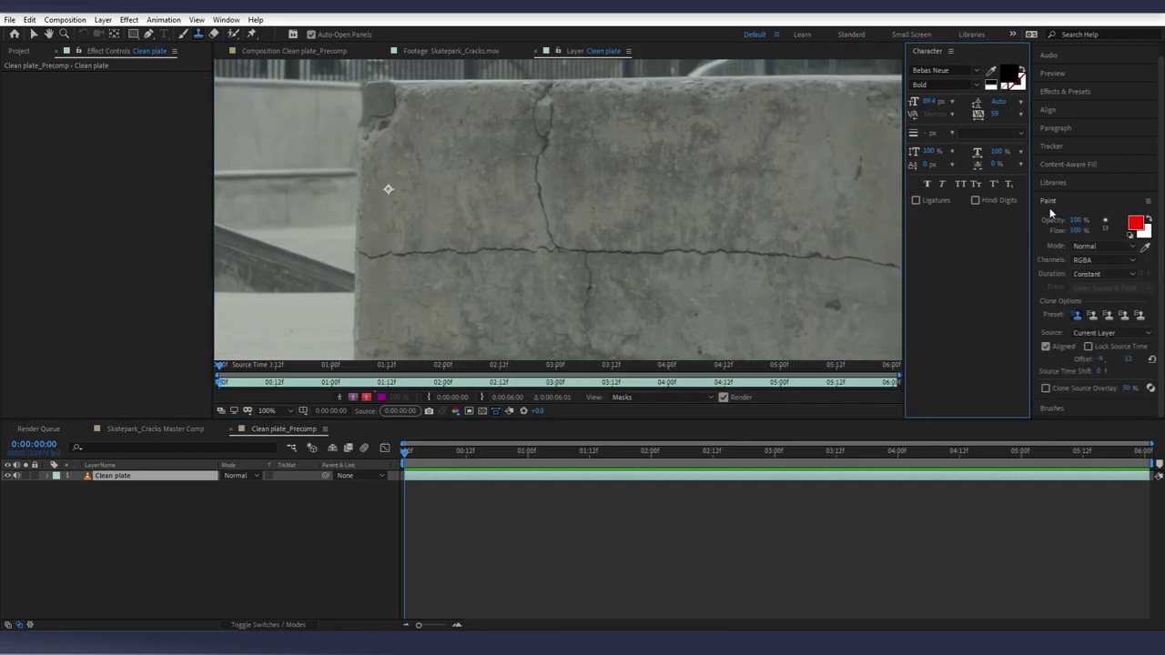
- Set the Clone Stamp brush diameter to 16 px and frame the horizontal crack's end at the ledge corner
left_click(1084, 201)
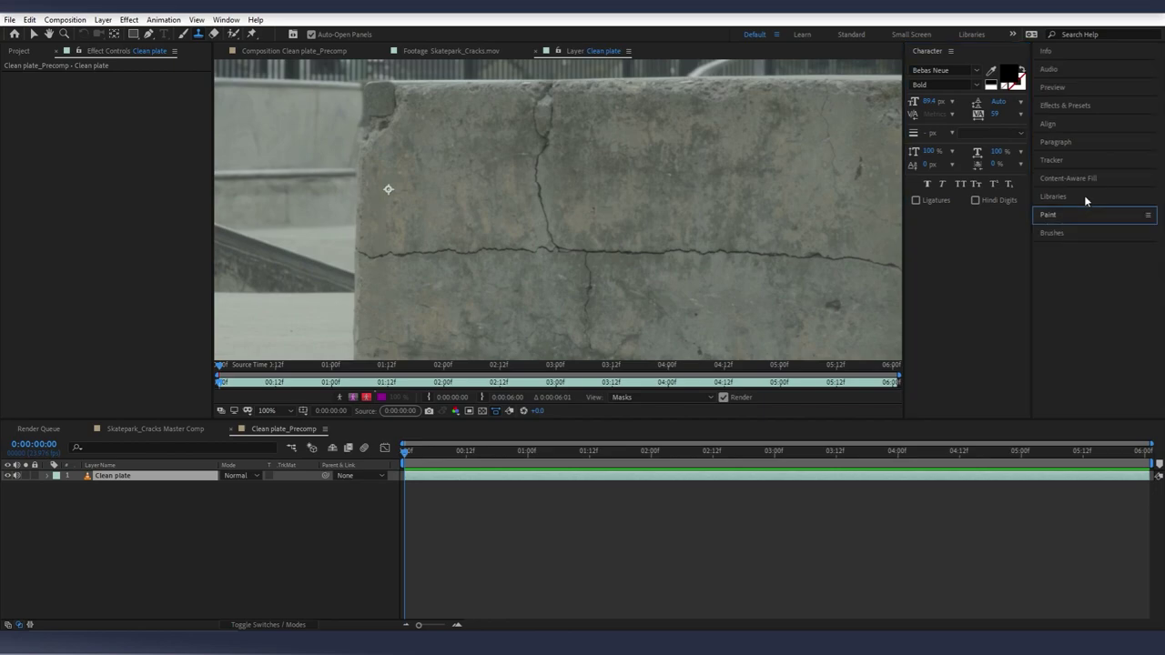
left_click(1079, 230)
scroll(1054, 318, "down", 2)
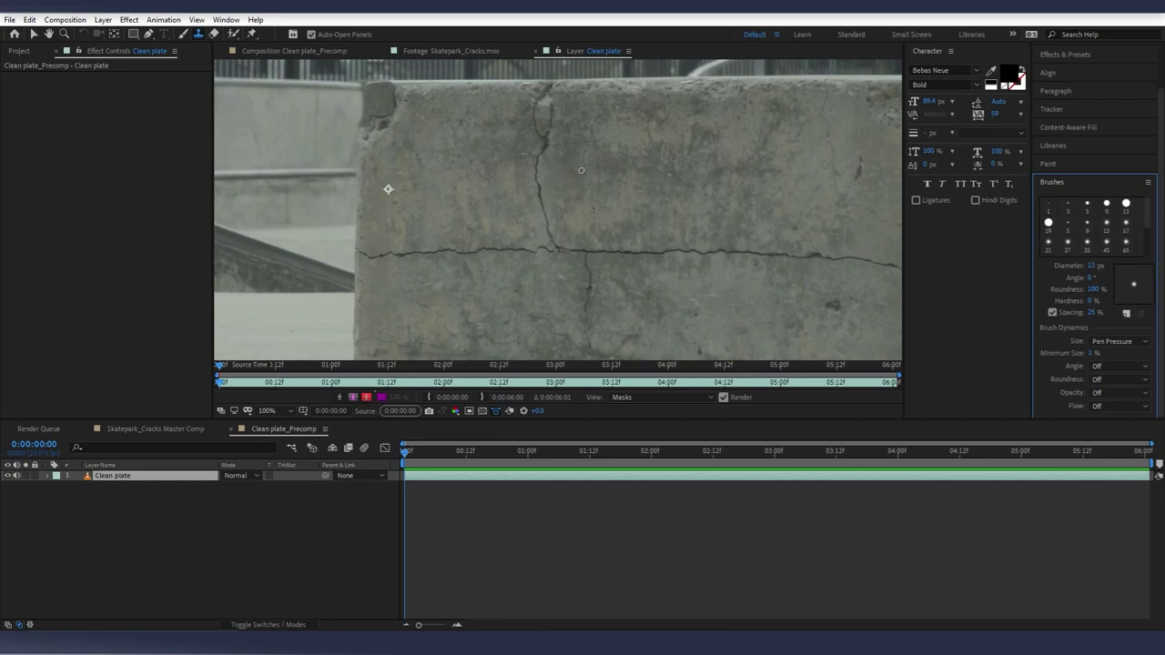
mouse_move(555, 170)
left_mouse_down("ctrl")
mouse_move(587, 170)
mouse_move(560, 171)
left_mouse_up("ctrl")
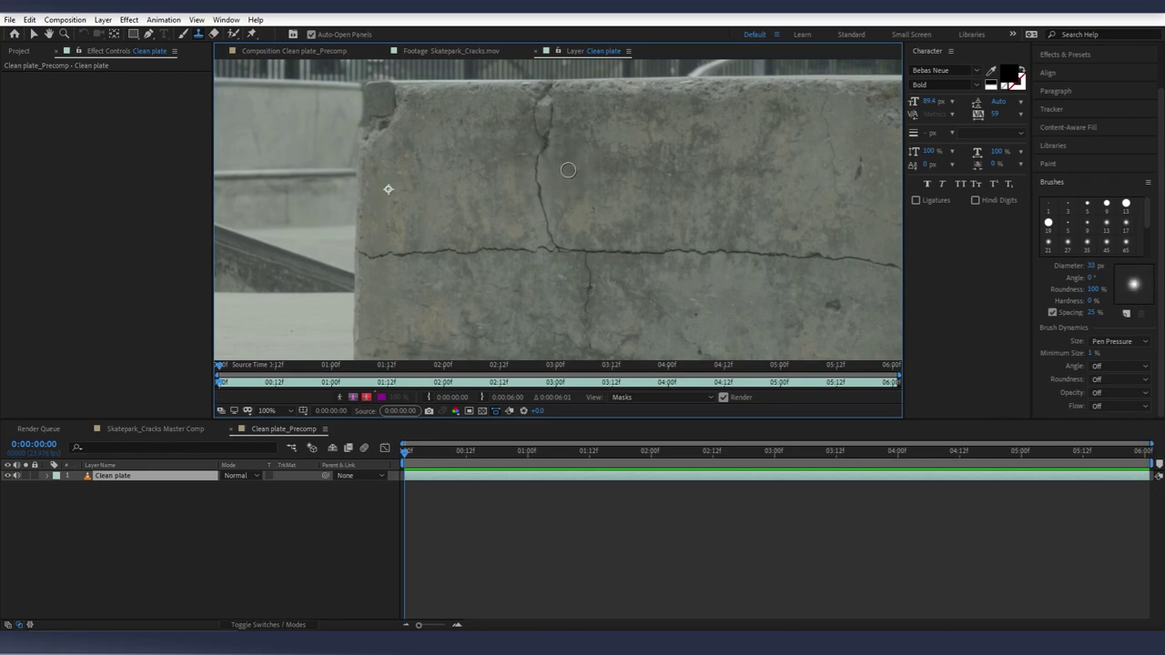
scroll(428, 209, "up", 2)
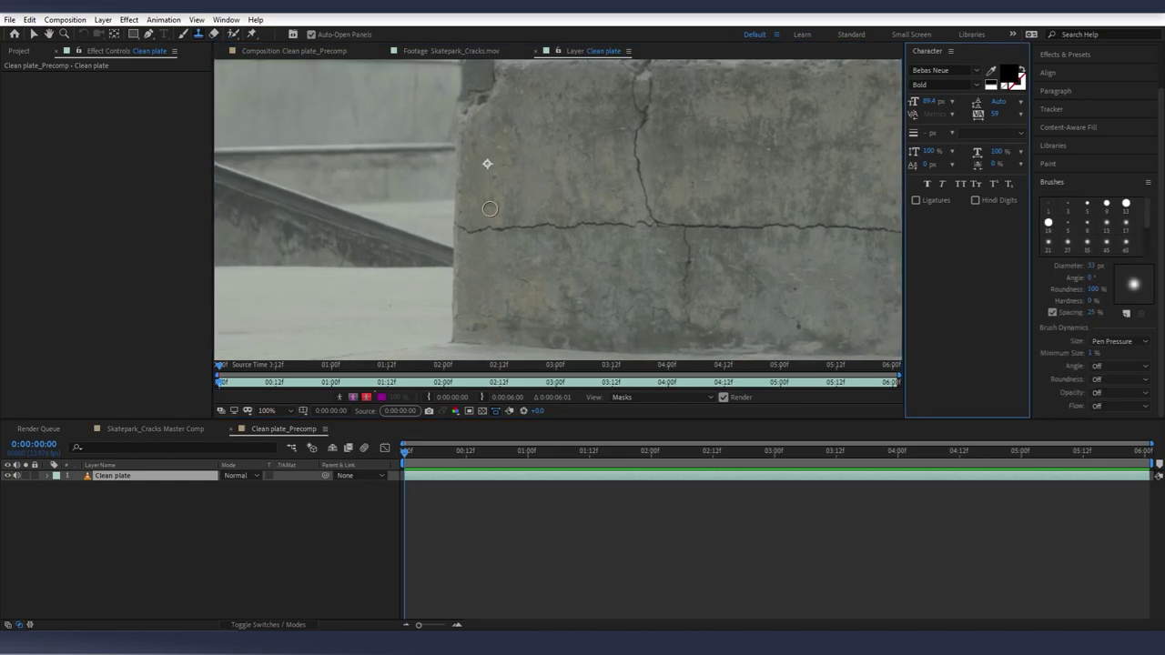
mouse_move(431, 221)
left_mouse_down()
mouse_move(524, 220)
mouse_move(497, 200)
left_mouse_up()
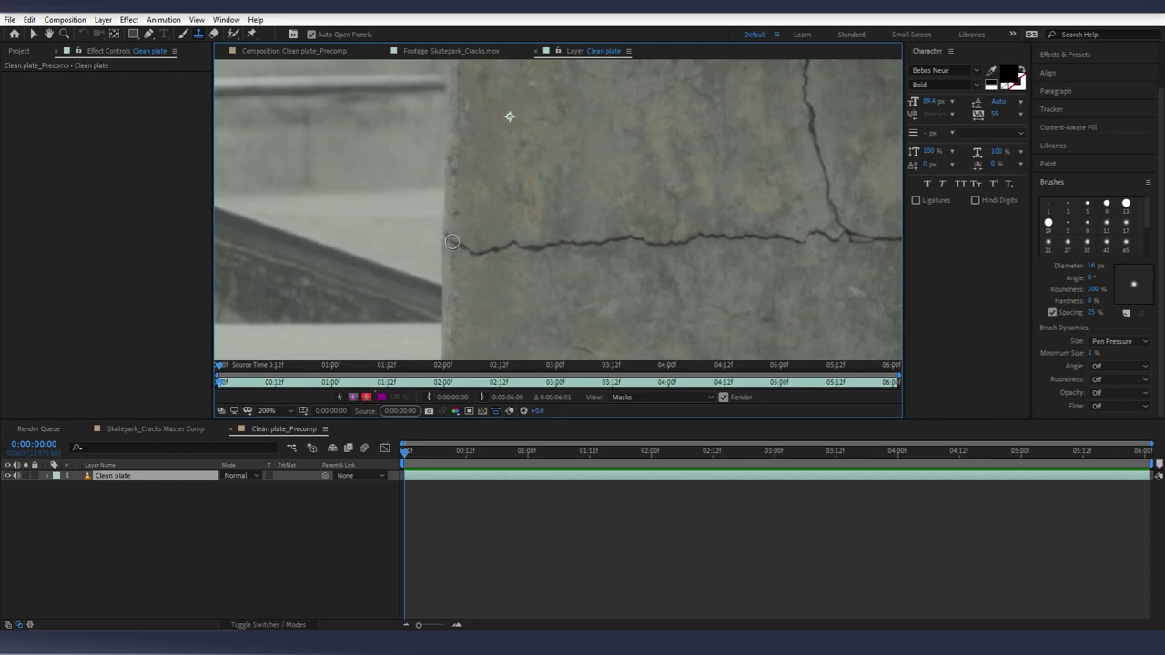
- Clone clean concrete over the first stretch of the horizontal crack, from the ledge's left edge inward, redoing the misplaced first stroke
left_click_drag(455, 237, 545, 232)
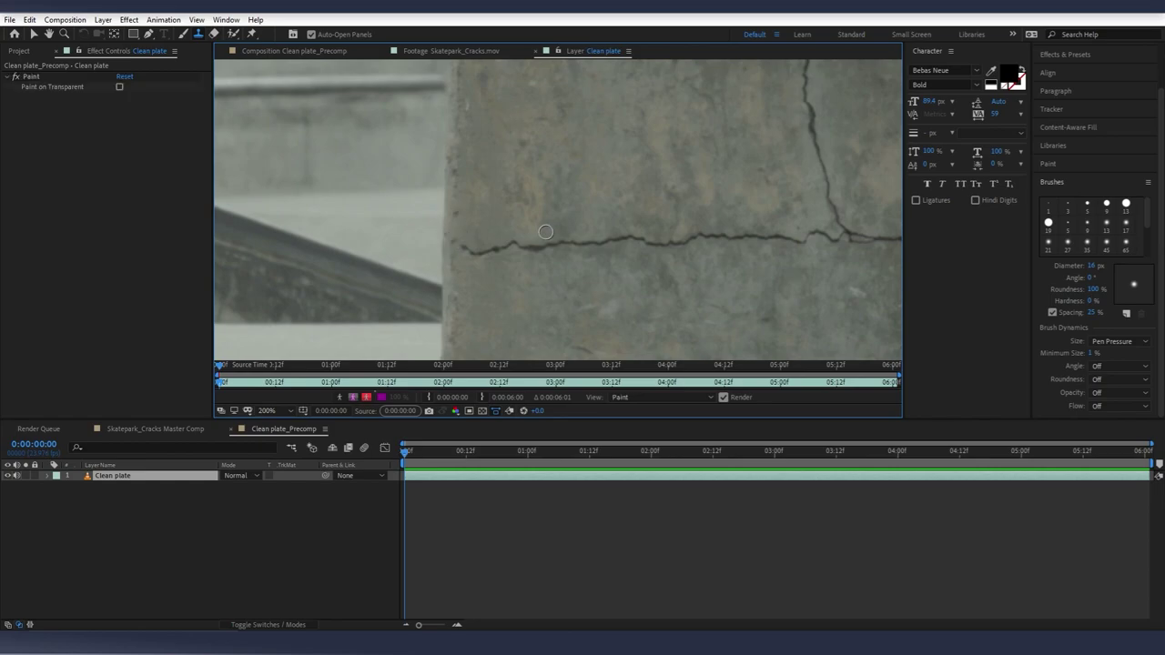
key("ctrl+z")
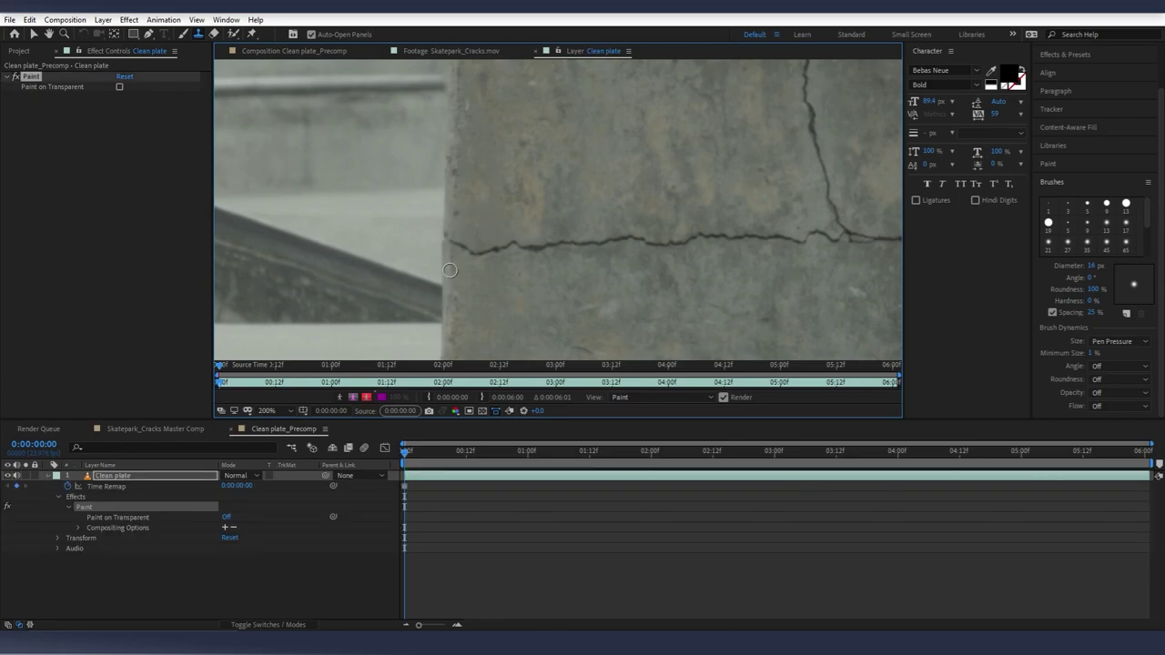
mouse_move(450, 243)
left_mouse_down()
mouse_move(544, 251)
mouse_move(613, 240)
left_mouse_up()
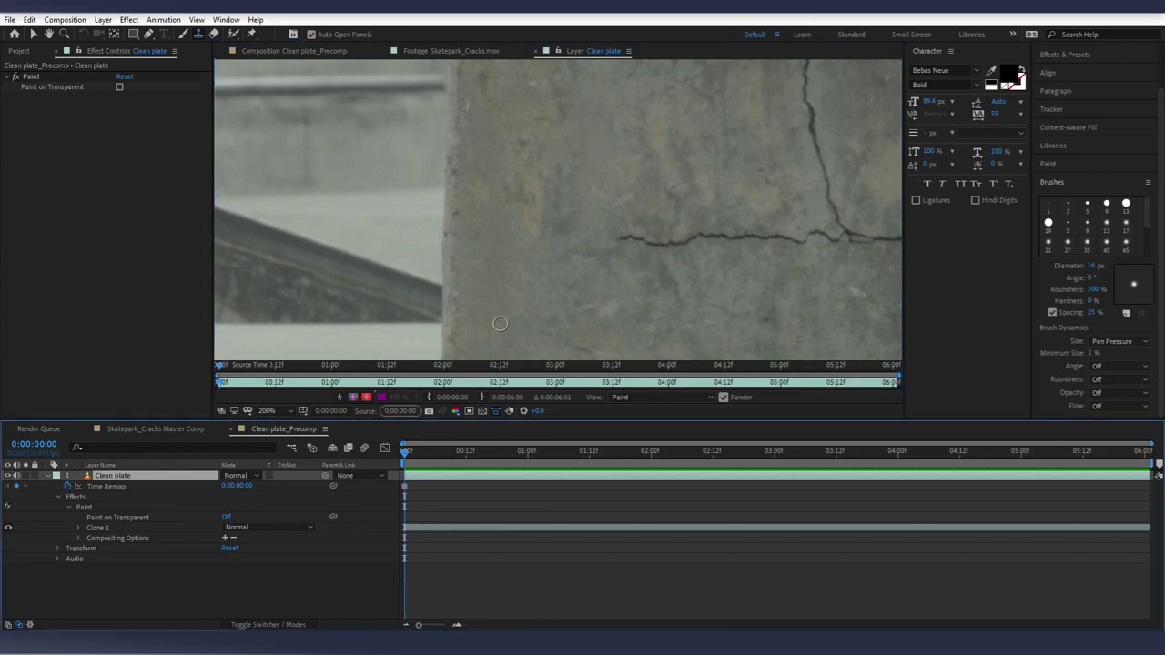
- Resample clean concrete just above the horizontal crack and clone over its next short stretch toward the vertical crack
key("comma")
scroll(673, 233, "up", 2)
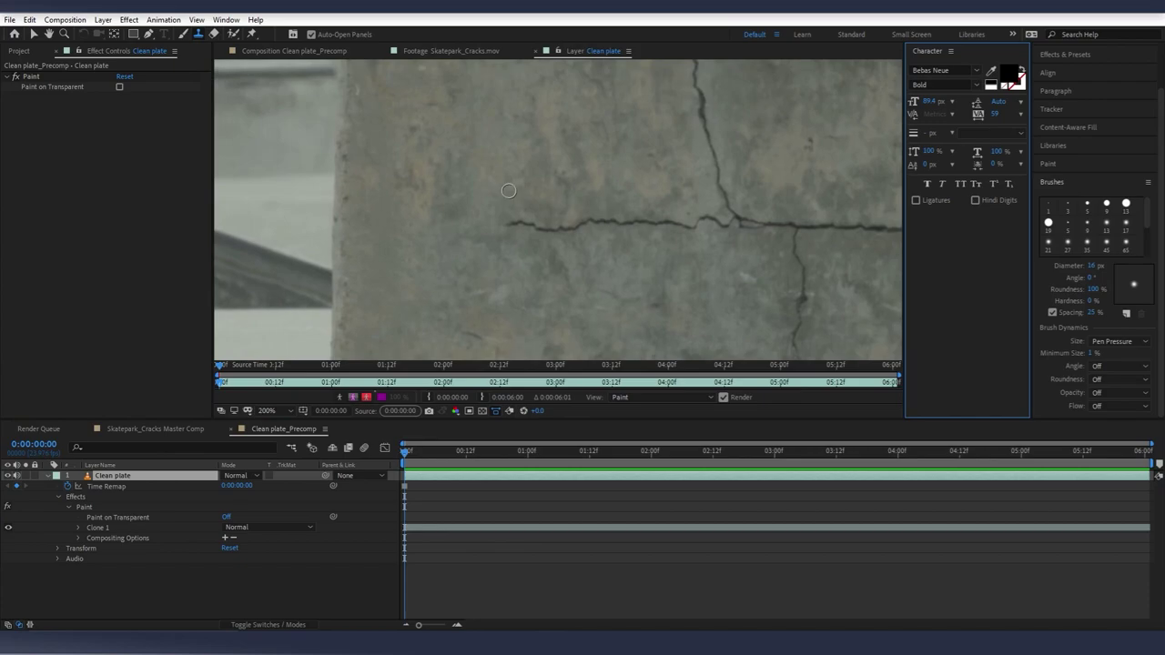
key("space")
left_click_drag(513, 192, 507, 178)
key("space")
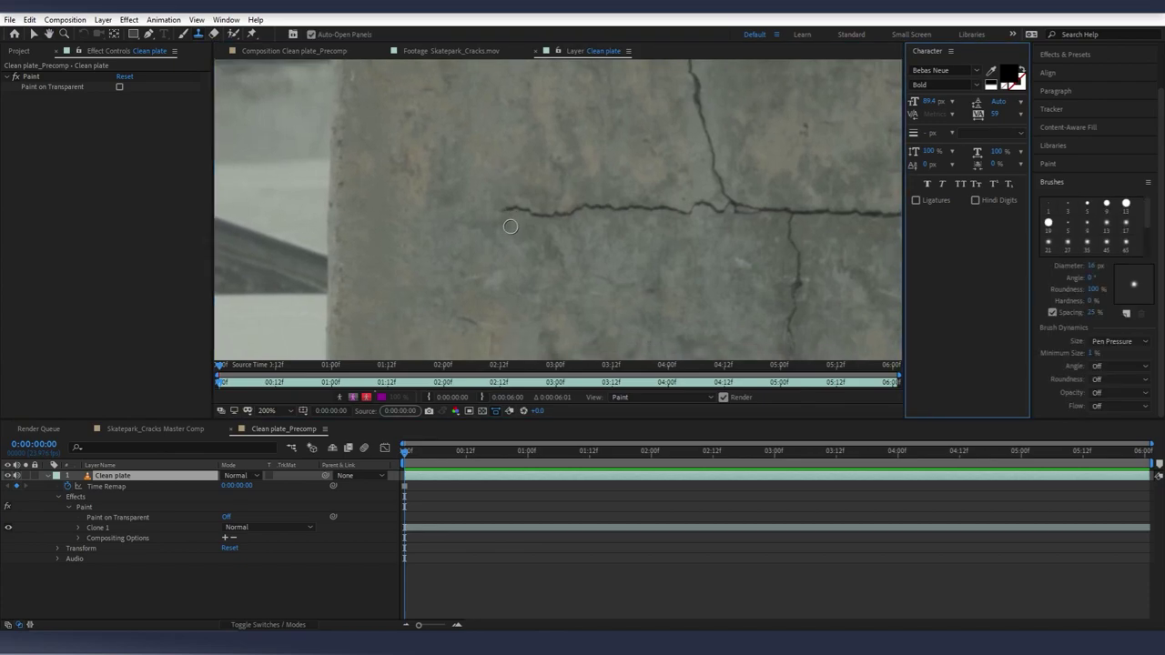
left_click(496, 177, "alt")
mouse_move(499, 216)
left_mouse_down()
mouse_move(650, 205)
mouse_move(524, 210)
left_mouse_up()
- Compare the last clone stroke with the original by undoing and redoing it, and clone out the crack stub beside the vertical crack
key("space")
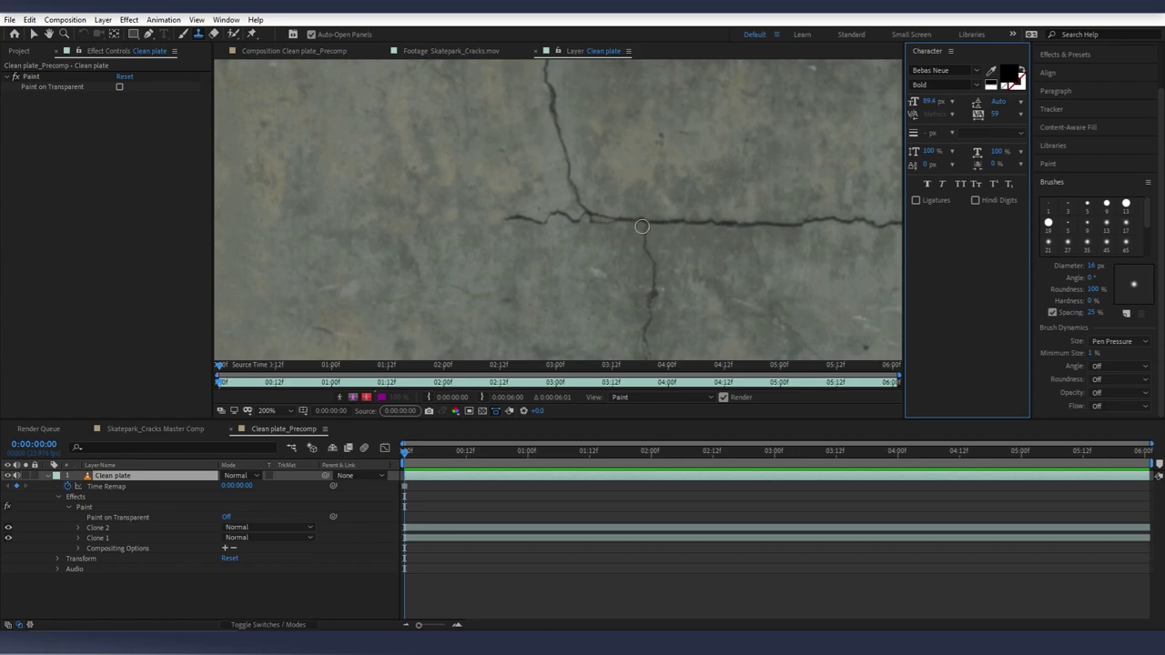
scroll(592, 222, "down", 2)
key("ctrl+z")
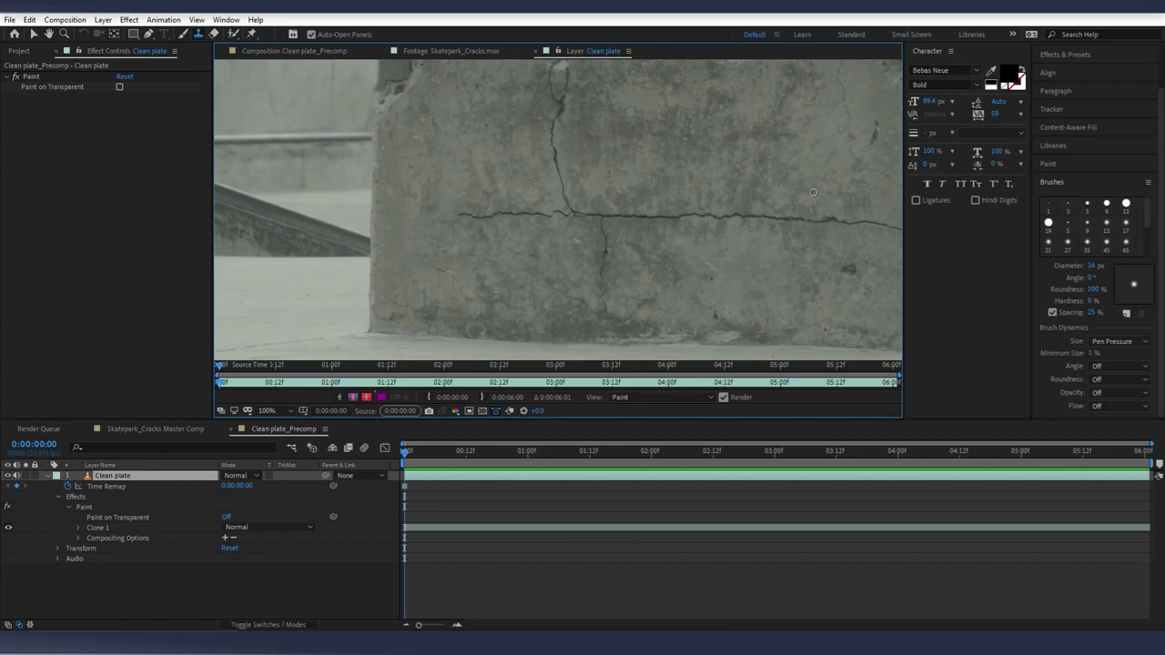
key("ctrl+shift+z")
scroll(553, 240, "up", 2)
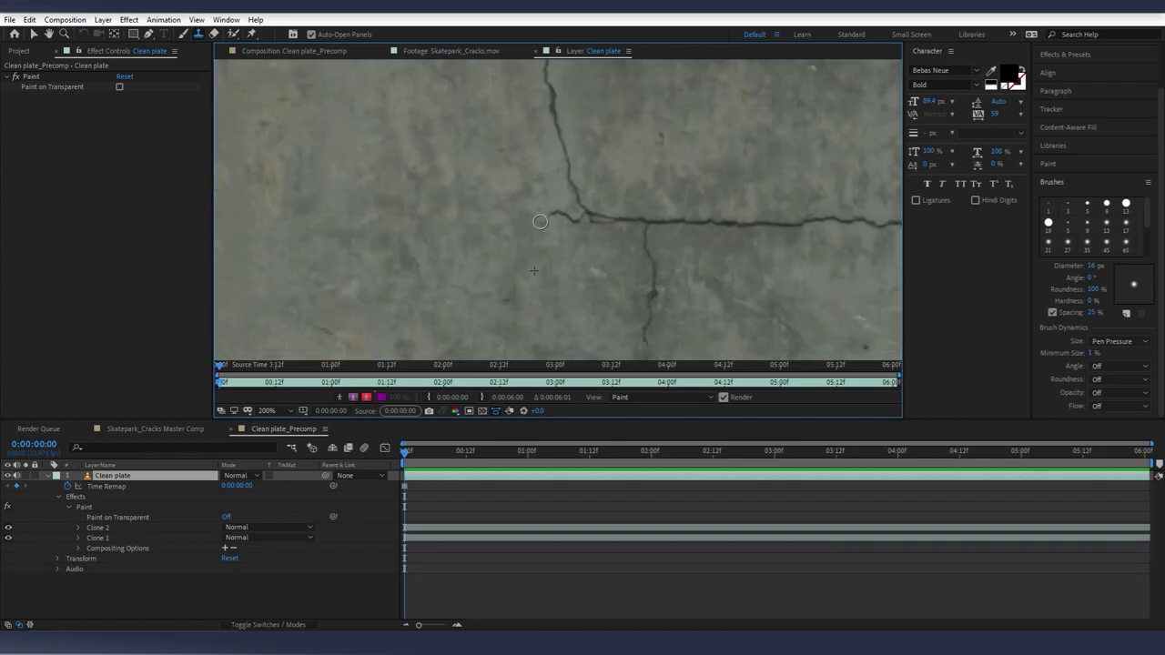
left_click_drag(558, 213, 580, 220)
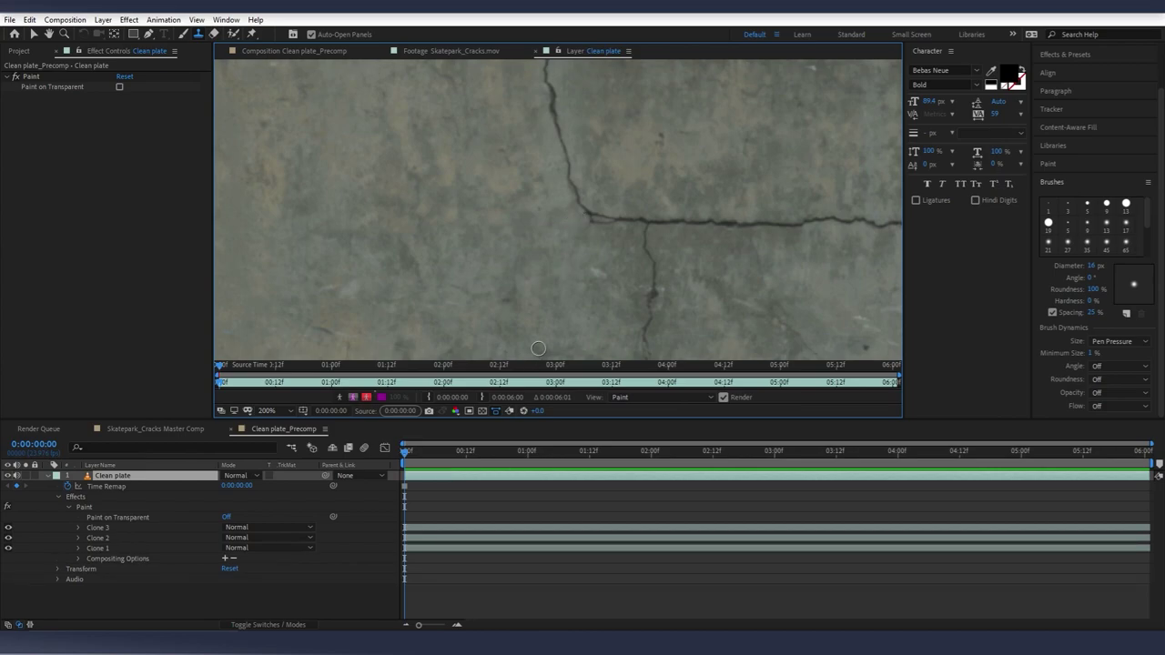
- Sample concrete beside the vertical crack and clone over its upper part, just below the chipped top rim of the ledge
scroll(450, 271, "down", 2)
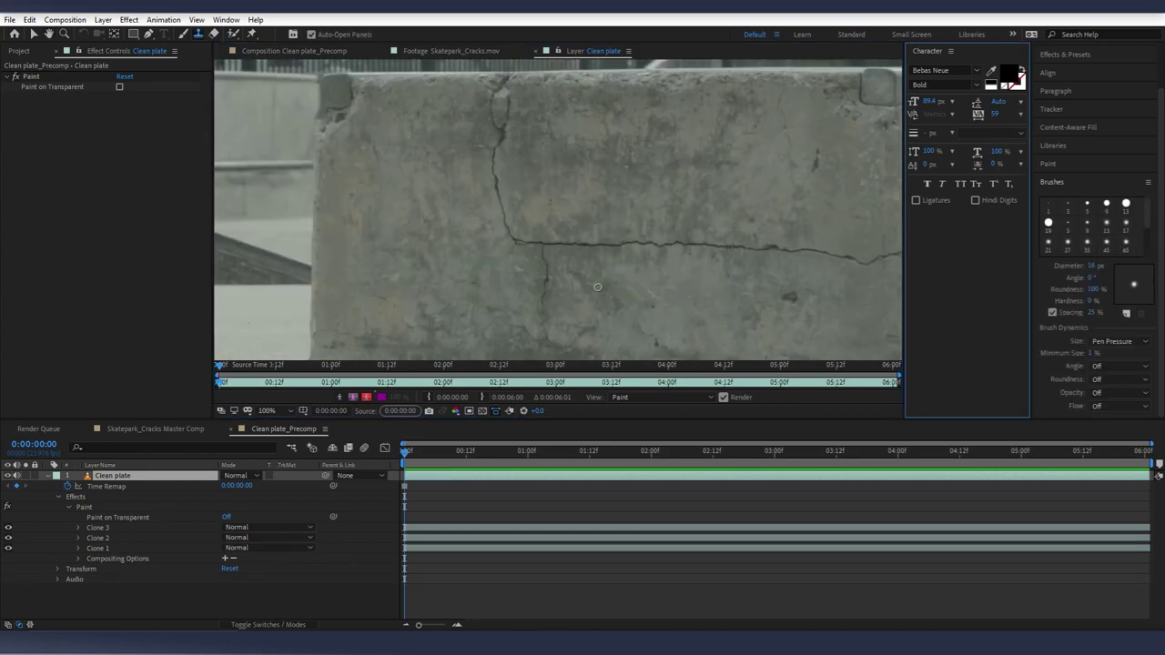
left_click_drag(514, 285, 514, 250)
scroll(514, 250, "up", 1)
scroll(514, 209, "down", 1)
left_click_drag(506, 152, 505, 258)
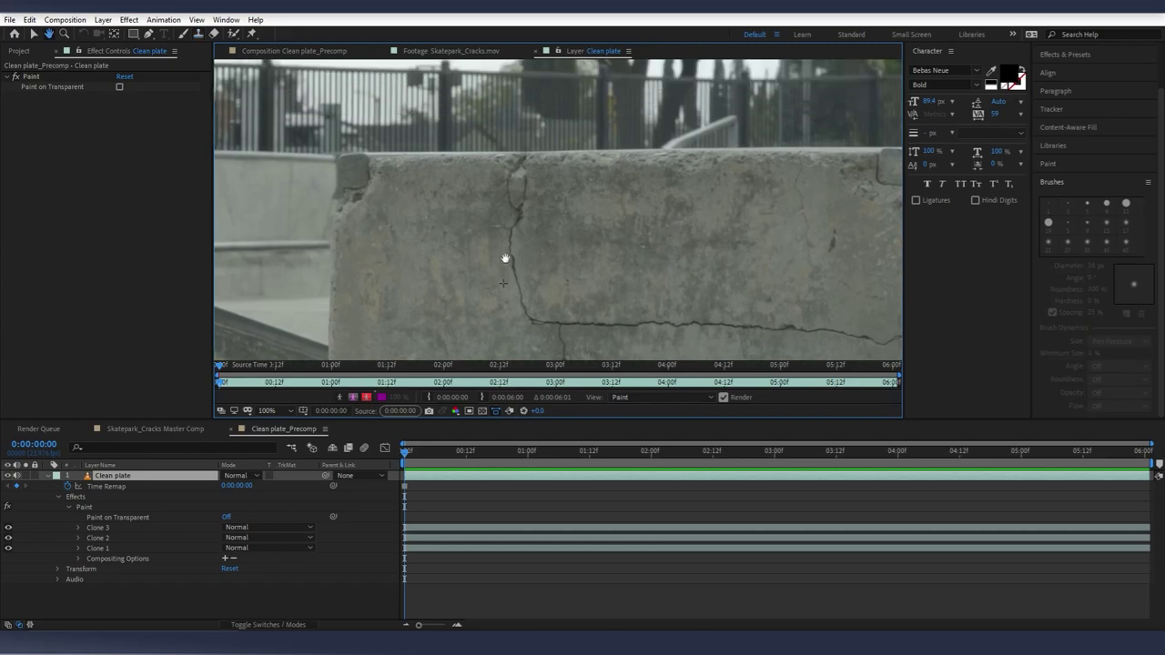
scroll(505, 259, "up", 2)
left_click(542, 189, "alt")
left_click_drag(515, 186, 507, 263)
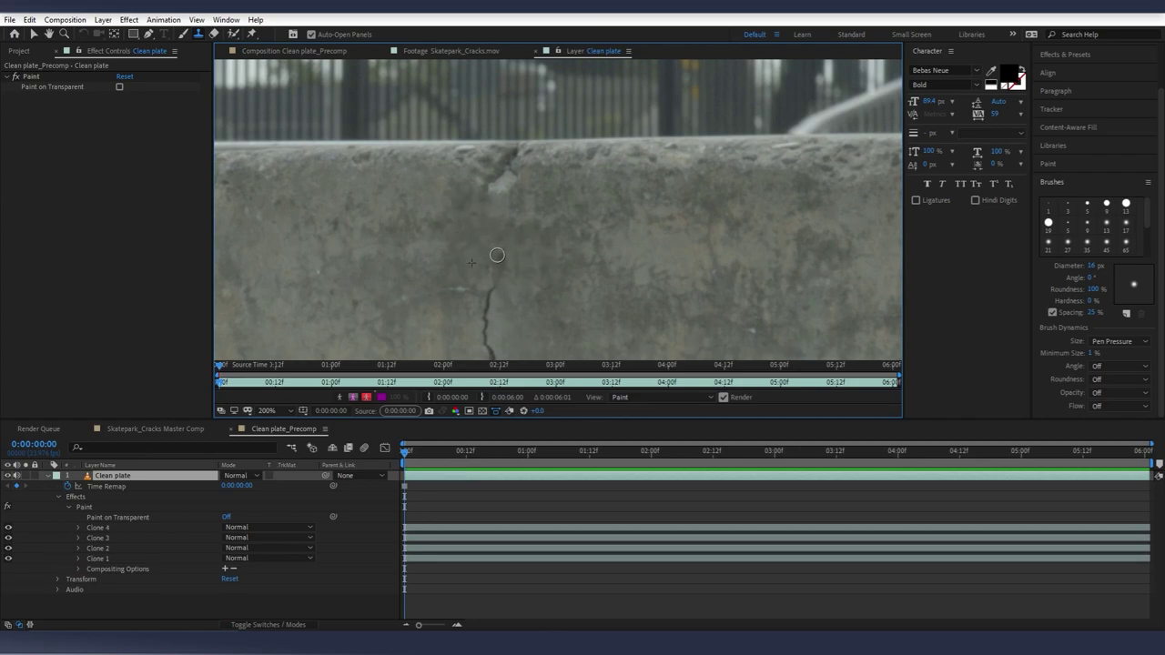
left_click_drag(496, 255, 499, 266)
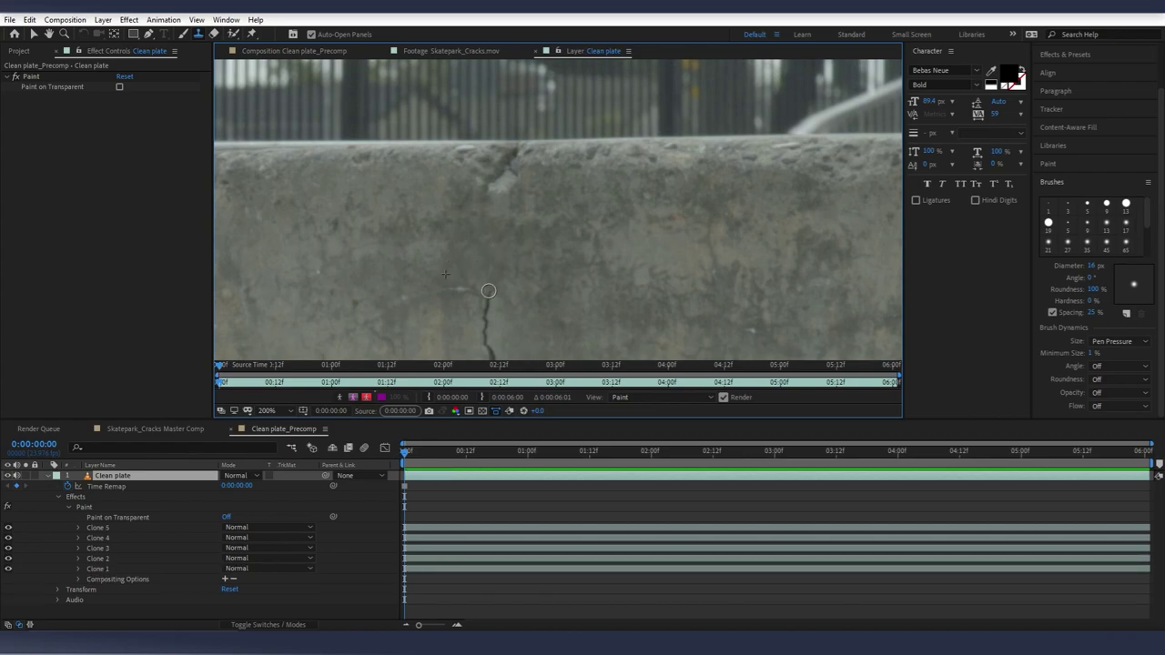
left_click_drag(487, 289, 482, 275)
- Continue cloning down the vertical crack with fresh concrete samples from both sides, stopping just above its bend into the horizontal crack
scroll(527, 209, "down", 2)
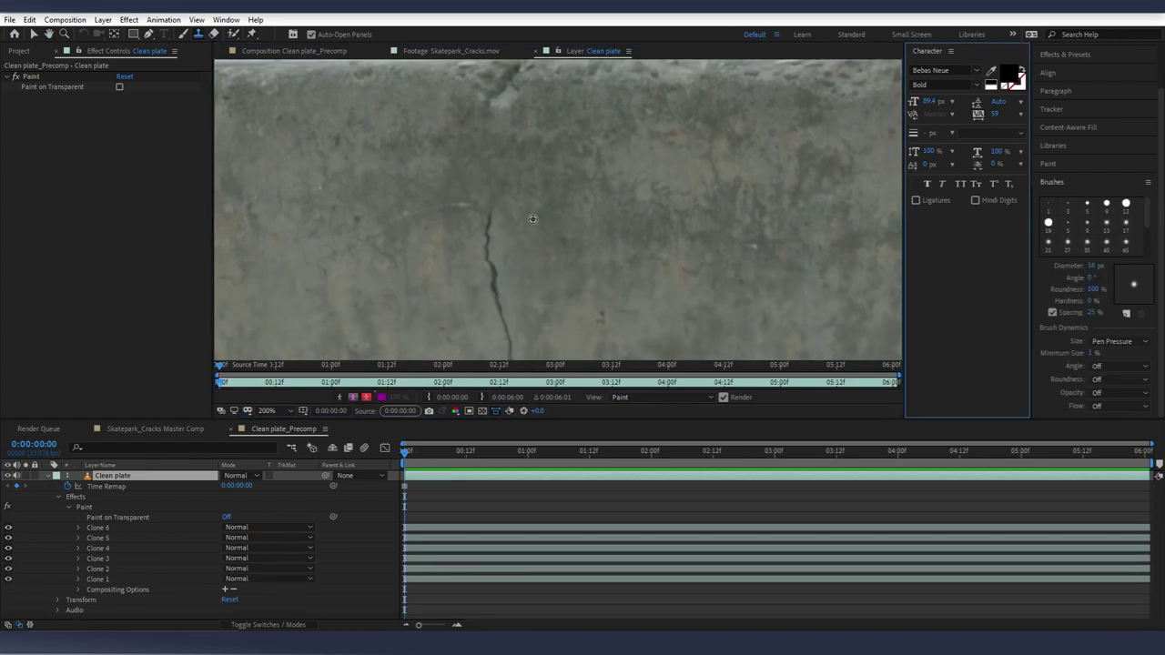
left_click(533, 219, "alt")
left_click_drag(491, 212, 498, 310)
mouse_move(506, 308)
left_mouse_down()
mouse_move(499, 237)
mouse_move(520, 197)
left_mouse_up()
left_click(467, 213, "alt")
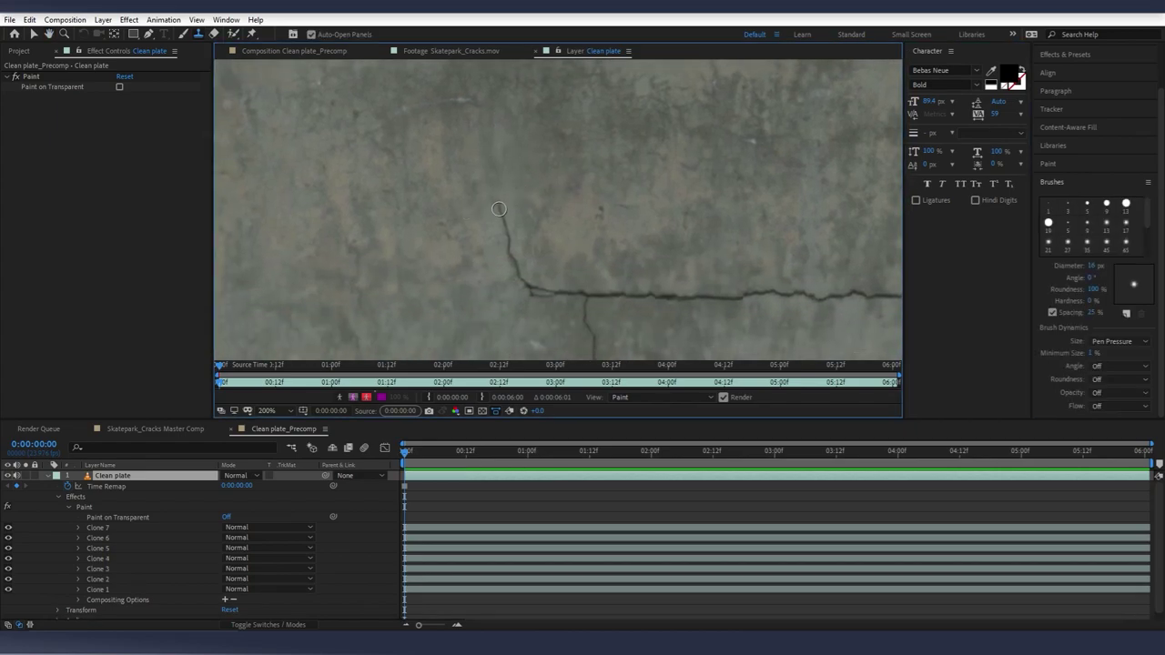
left_click_drag(505, 204, 519, 269)
- Try cloning over the middle of the horizontal crack with a 56 px brush, check the overall look and undo the stroke
scroll(525, 234, "down", 1)
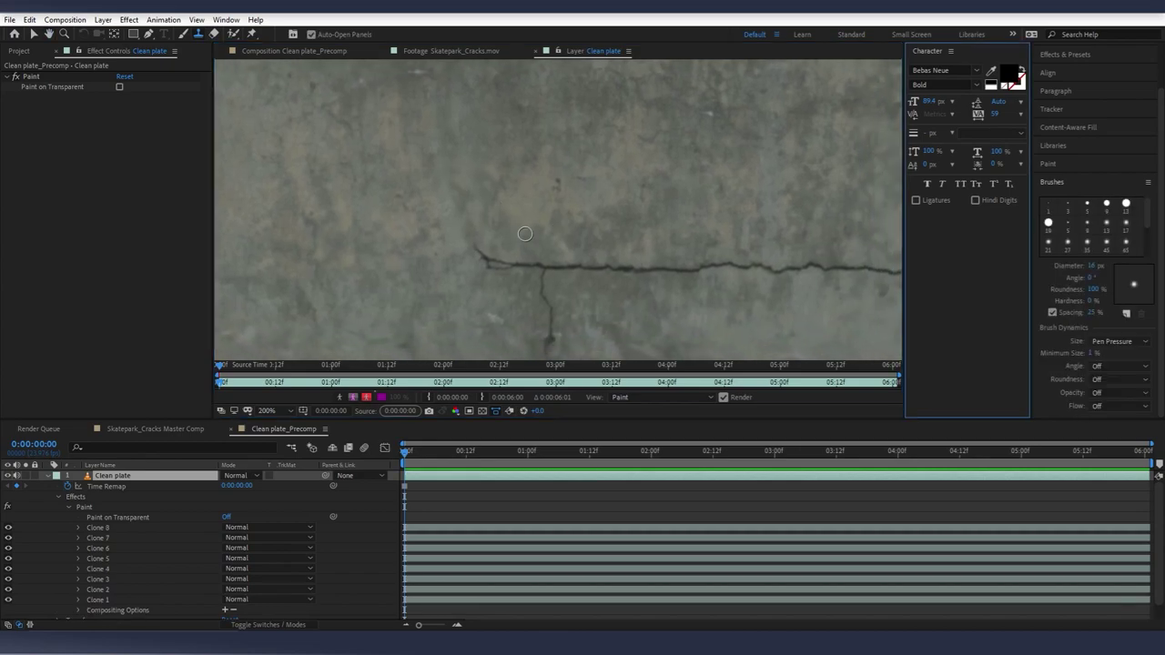
scroll(525, 234, "down", 1)
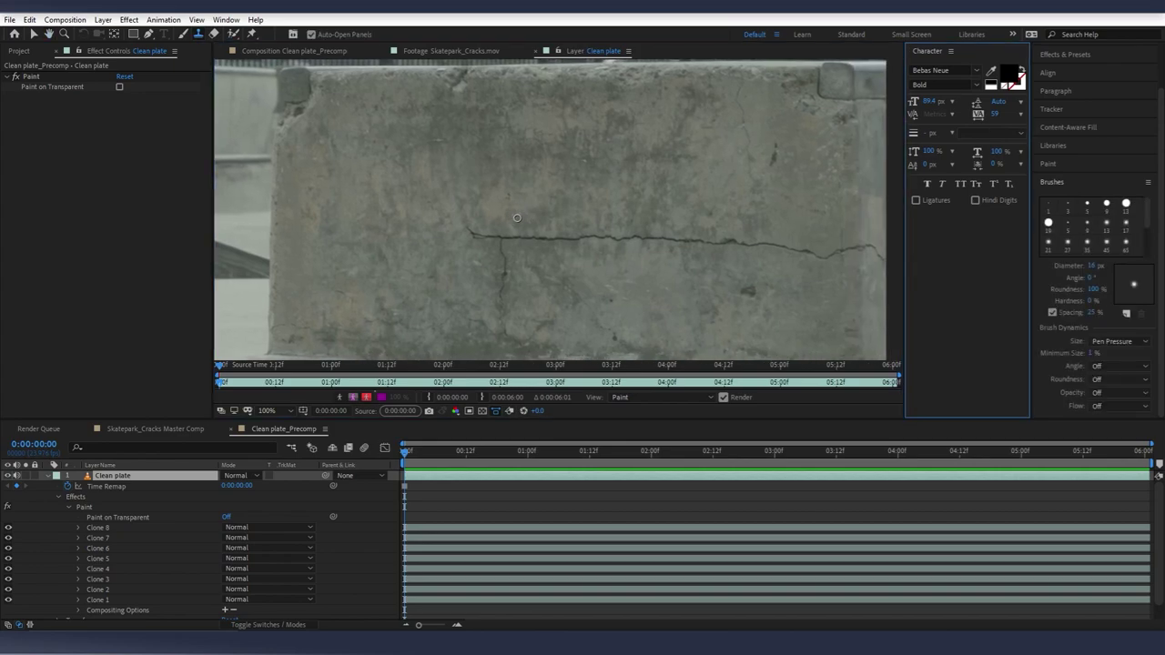
mouse_move(521, 216)
left_mouse_down()
mouse_move(532, 202)
mouse_move(551, 236)
mouse_move(732, 240)
left_mouse_up()
scroll(599, 231, "up", 1)
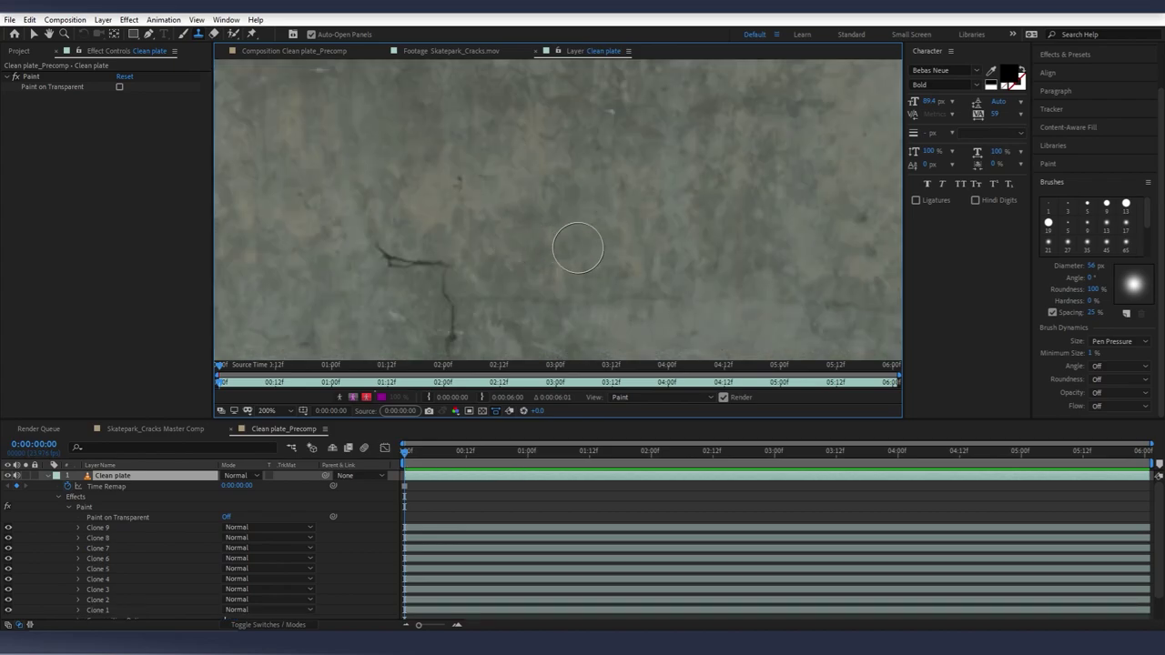
left_click_drag(515, 227, 437, 194)
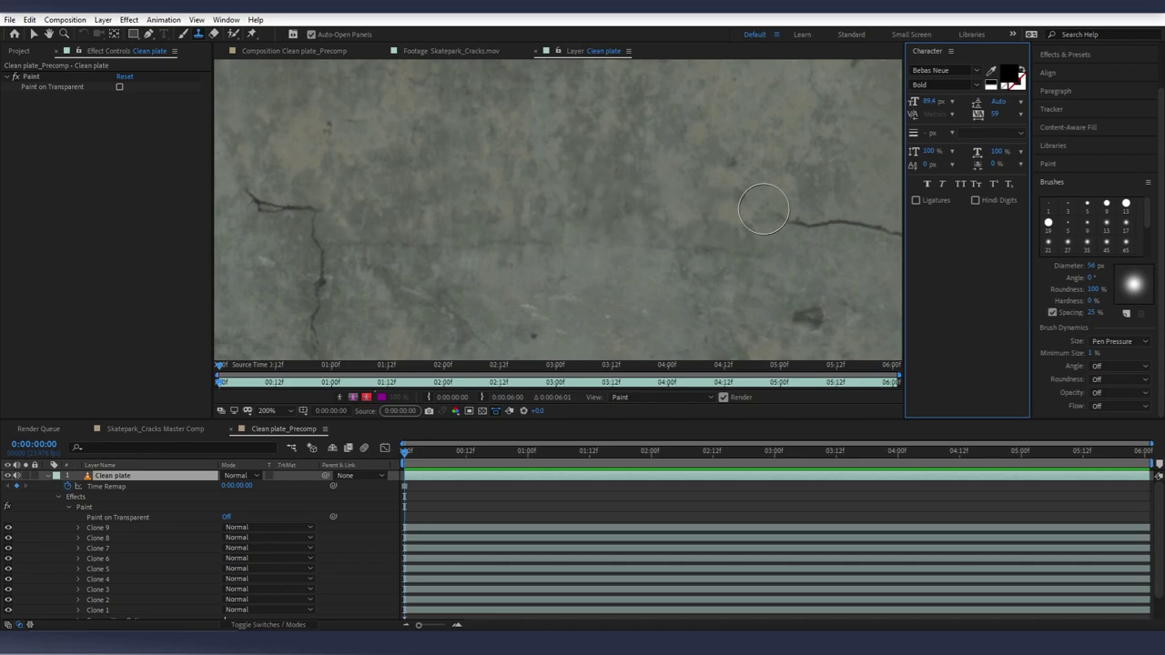
scroll(586, 214, "down", 1)
left_click_drag(586, 215, 582, 220)
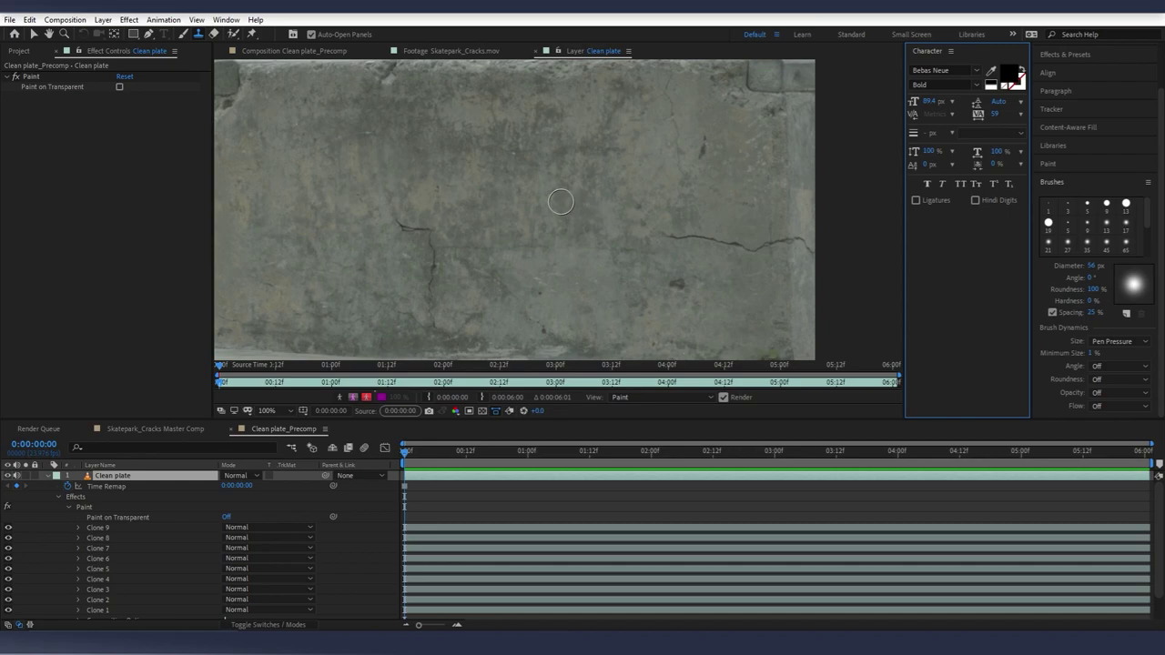
key("ctrl+z")
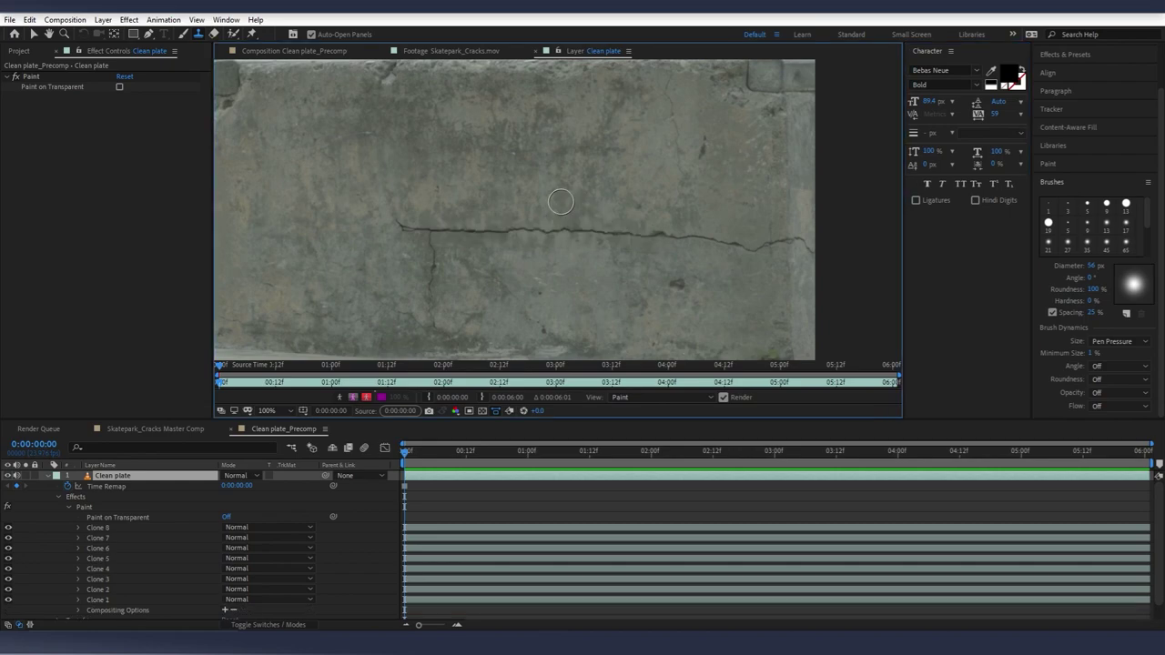
- Set the brush diameter to 12 px and clone out the crack's remaining bend up to where the lower vertical crack branches off
scroll(457, 197, "up", 2)
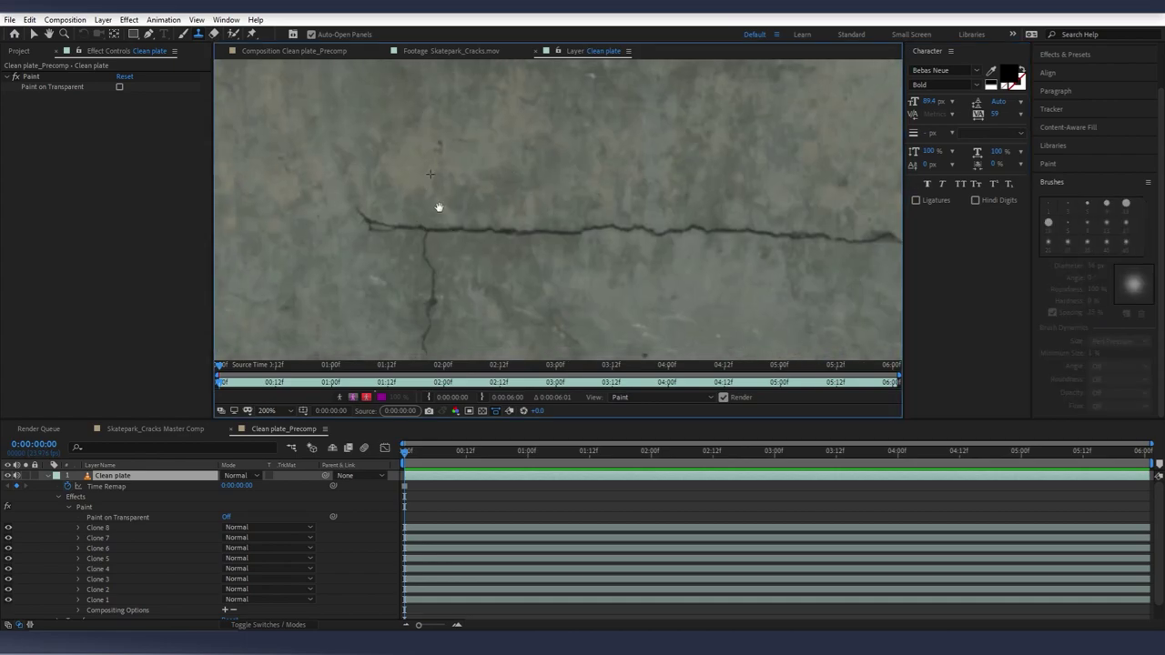
left_click_drag(486, 199, 445, 198)
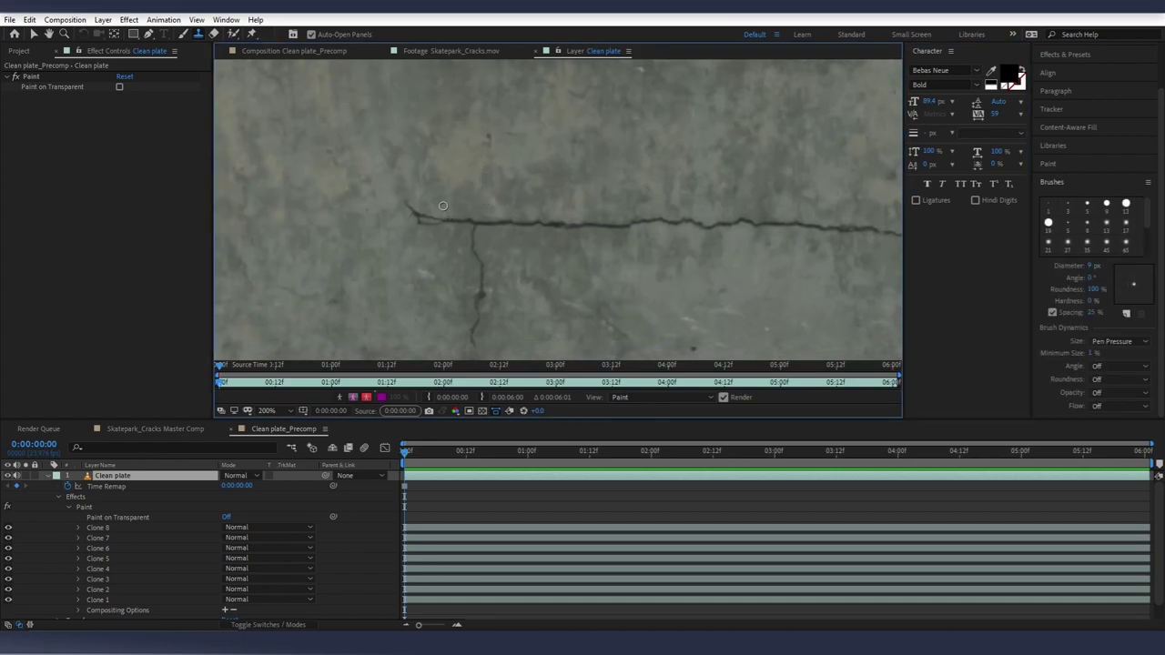
scroll(444, 204, "up", 3)
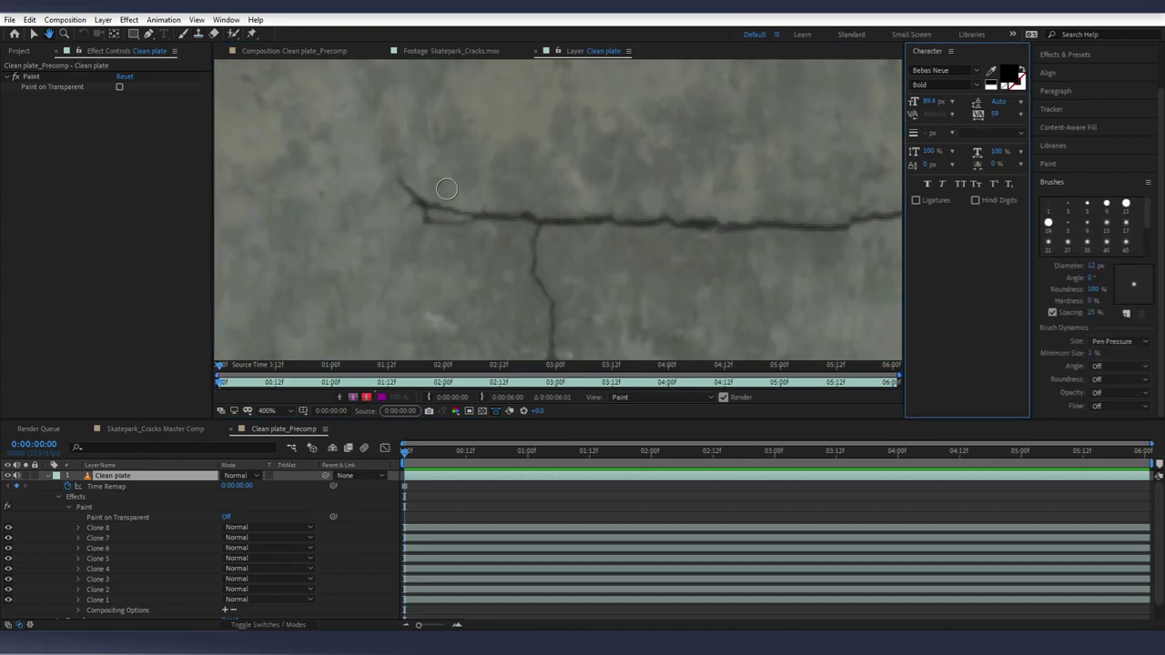
mouse_move(406, 181)
left_mouse_down()
mouse_move(445, 226)
mouse_move(420, 215)
mouse_move(542, 230)
mouse_move(444, 236)
mouse_move(510, 213)
left_mouse_up()
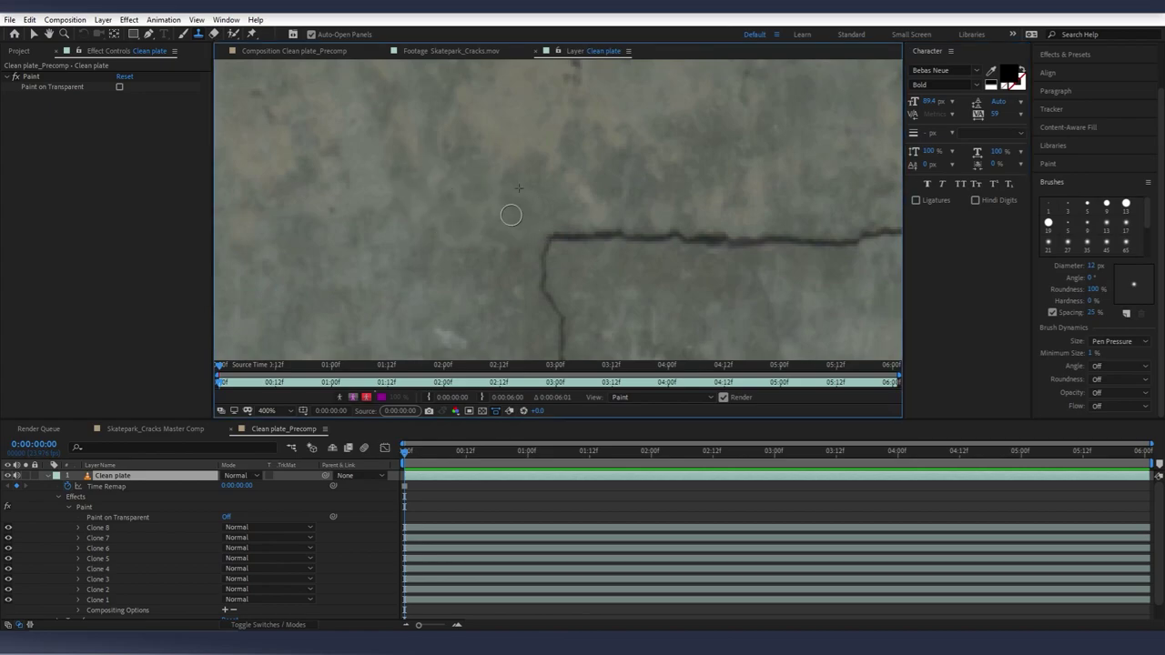
- Clone over the upper part of the vertical crack that branches down from the horizontal crack
scroll(605, 194, "down", 3)
left_click_drag(605, 194, 469, 179)
mouse_move(472, 223)
left_mouse_down()
mouse_move(532, 184)
mouse_move(533, 226)
left_mouse_up()
key(".")
scroll(532, 184, "up", 2)
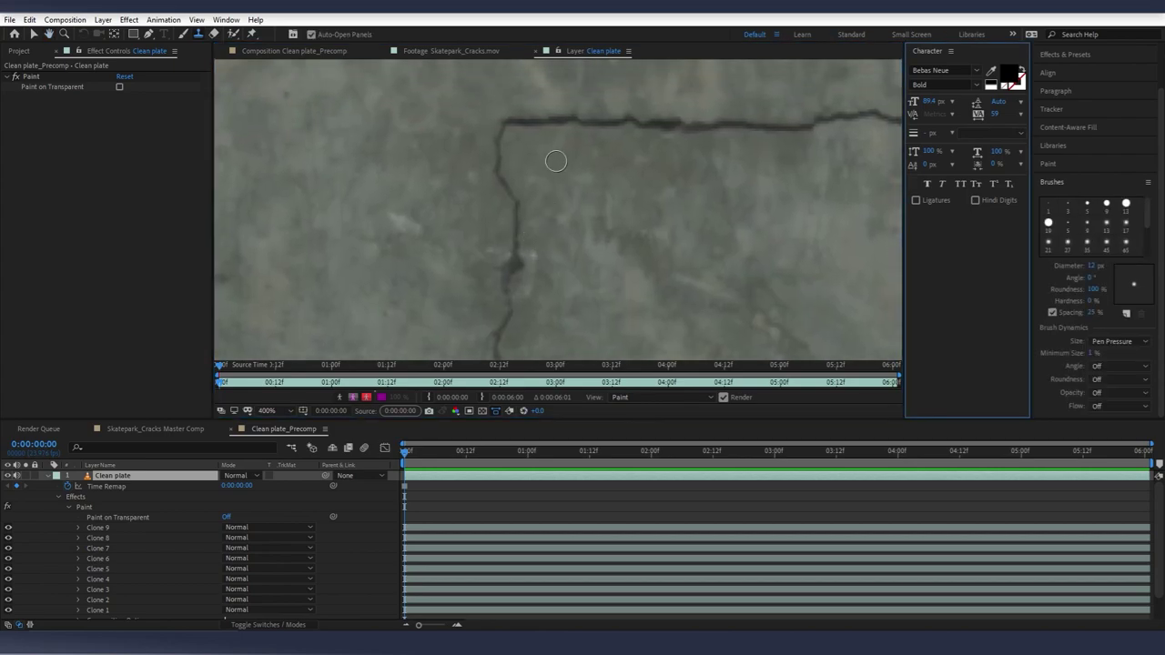
mouse_move(497, 155)
left_mouse_down()
mouse_move(519, 185)
mouse_move(518, 238)
mouse_move(522, 224)
mouse_move(474, 239)
mouse_move(475, 305)
left_mouse_up()
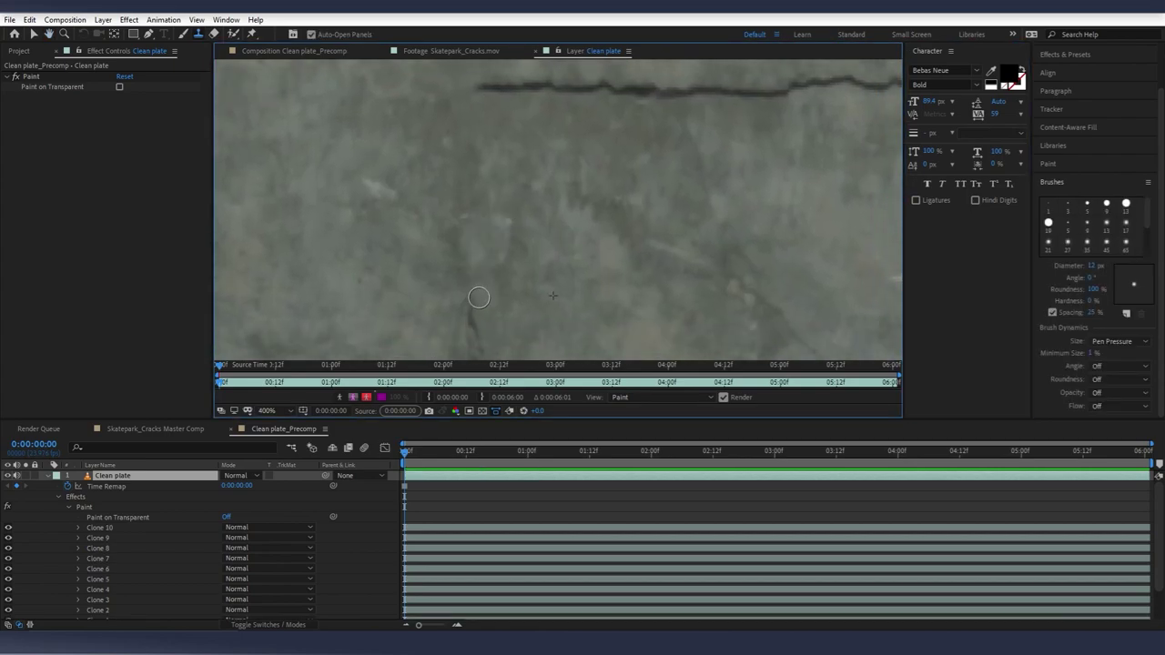
- Clone out the rest of the lower vertical crack toward the ledge's base, resampling nearby concrete between strokes
left_click_drag(528, 355, 504, 240)
left_click(497, 192, "alt")
left_click_drag(450, 204, 464, 316)
left_click_drag(538, 315, 538, 217)
left_click(492, 244, "alt")
left_click(454, 297, "alt")
left_click_drag(464, 249, 517, 290)
mouse_move(450, 209)
left_mouse_down()
mouse_move(591, 221)
mouse_move(530, 229)
mouse_move(596, 264)
left_mouse_up()
- Set the brush diameter to 16 px and clone over the middle stretch of the horizontal crack from its remaining left end
scroll(661, 241, "down", 2)
scroll(601, 208, "up", 3)
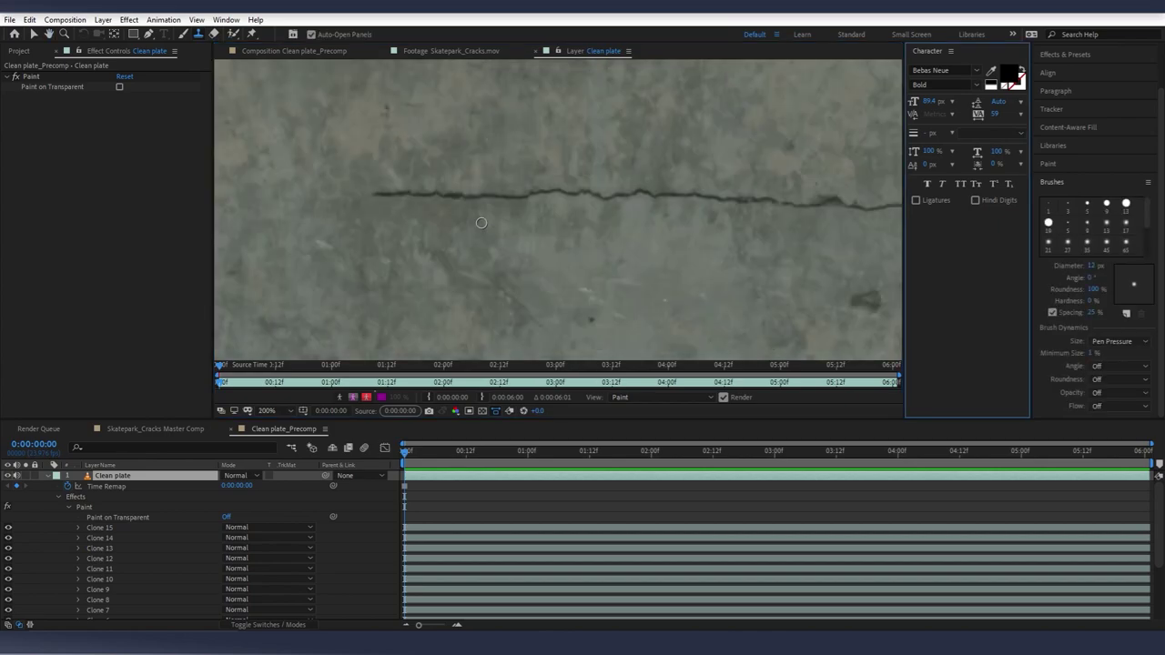
mouse_move(418, 167)
left_mouse_down()
mouse_move(419, 211)
mouse_move(469, 183)
left_mouse_up()
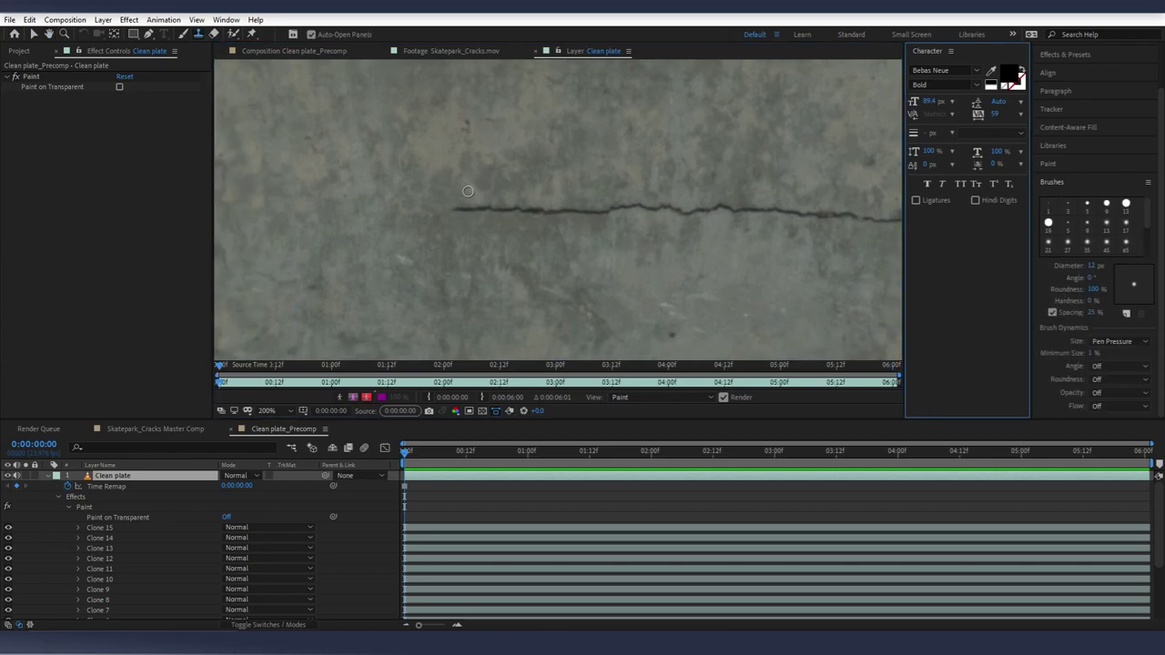
left_click_drag(467, 240, 469, 240, "ctrl")
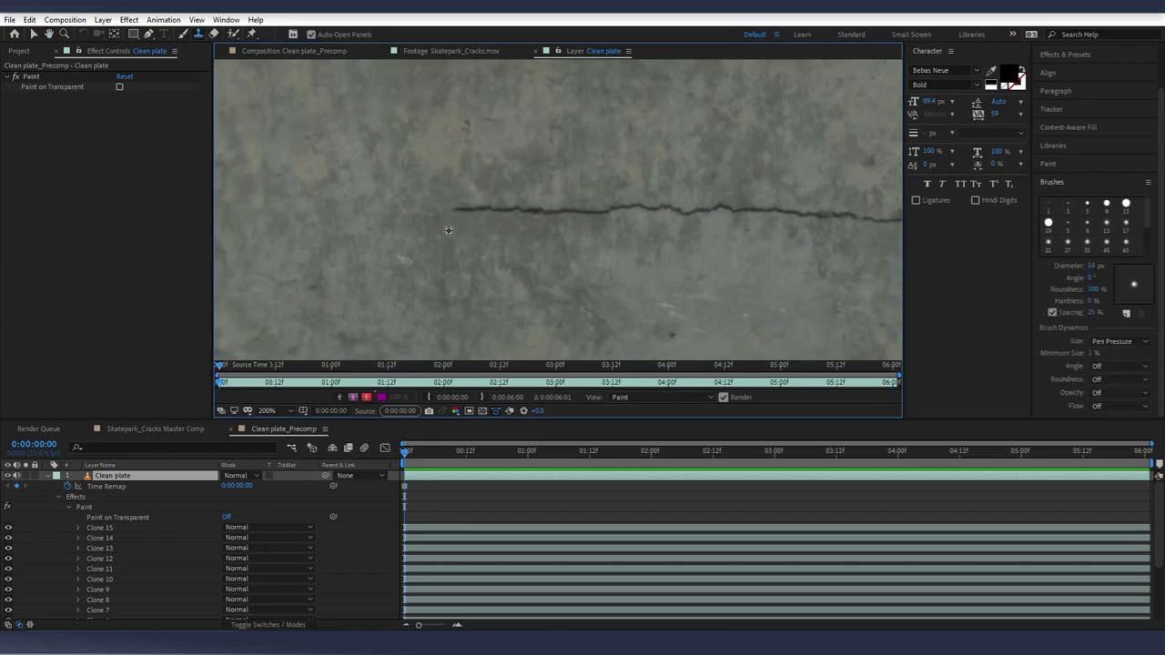
mouse_move(458, 211)
left_mouse_down()
mouse_move(744, 209)
mouse_move(455, 202)
mouse_move(648, 213)
left_mouse_up()
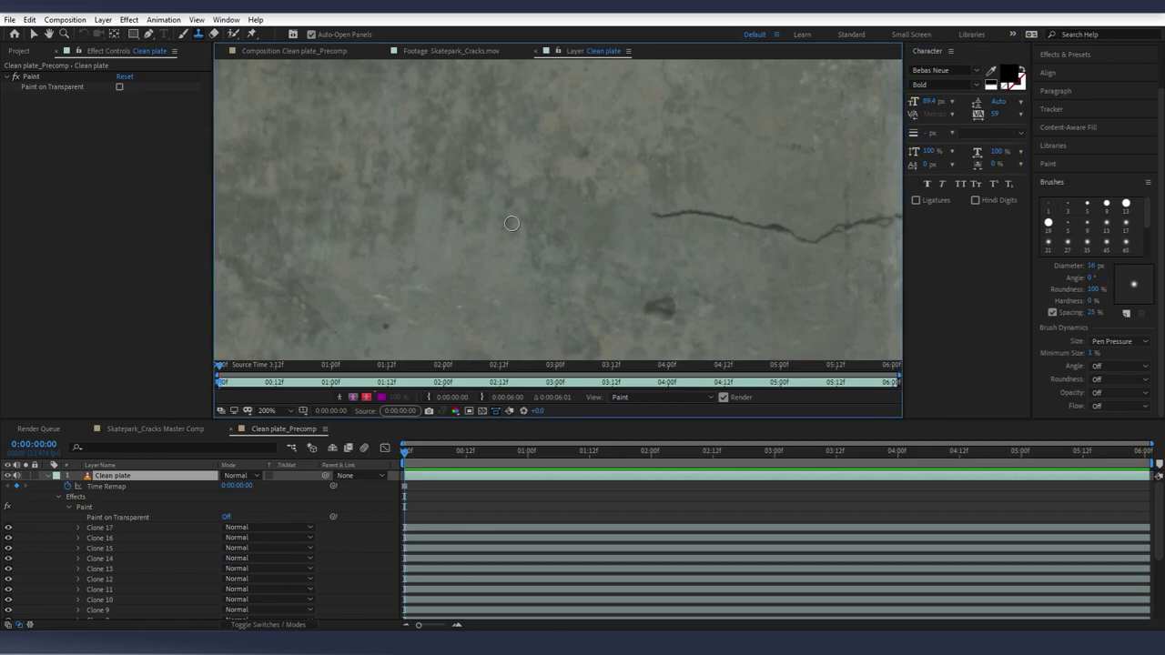
- Sample concrete below the horizontal crack and clone over its last stretch on the front face up to the right corner
left_click_drag(477, 263, 505, 244)
left_click(474, 263, "alt")
mouse_move(666, 220)
left_mouse_down()
mouse_move(484, 215)
mouse_move(478, 235)
mouse_move(526, 215)
mouse_move(643, 244)
mouse_move(672, 229)
mouse_move(457, 211)
mouse_move(486, 224)
left_mouse_up()
- Clone out the crack around the ledge's right corner and across its side face to the frame edge, using concrete sampled nearby
scroll(509, 229, "up", 1)
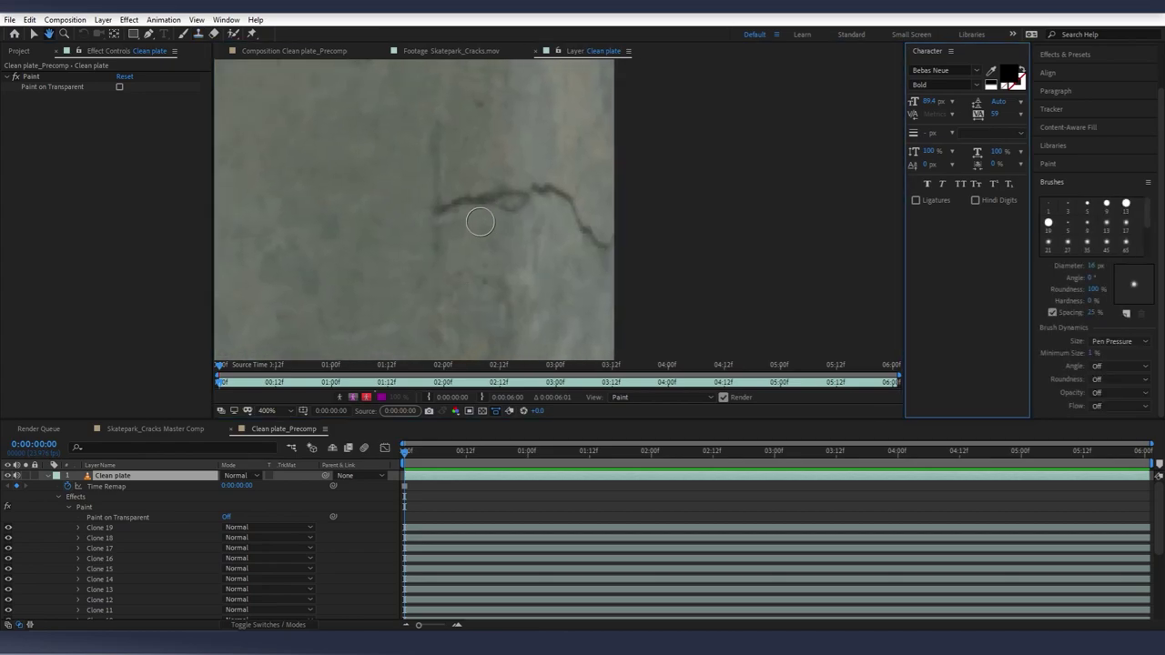
left_click(390, 160, "alt")
mouse_move(431, 120)
left_mouse_down()
mouse_move(427, 294)
mouse_move(448, 207)
mouse_move(508, 189)
left_mouse_up()
scroll(509, 189, "down", 2)
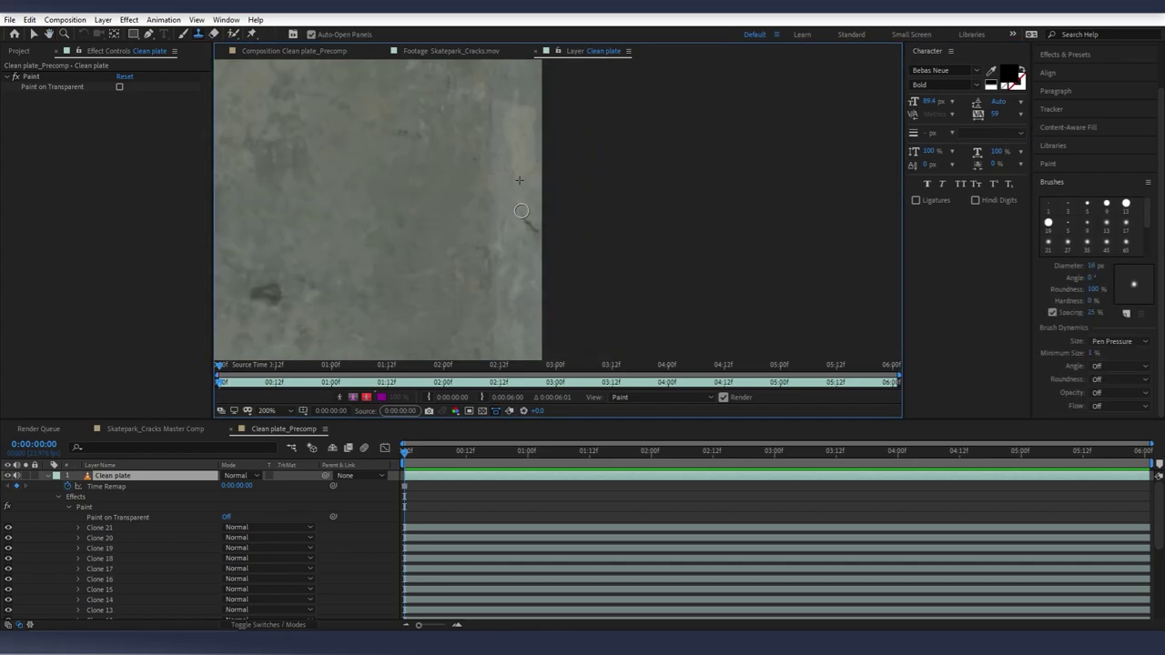
left_click_drag(520, 211, 538, 231)
- Inspect the retouched right end of the ledge from its base up to the top rim
scroll(538, 231, "down", 2)
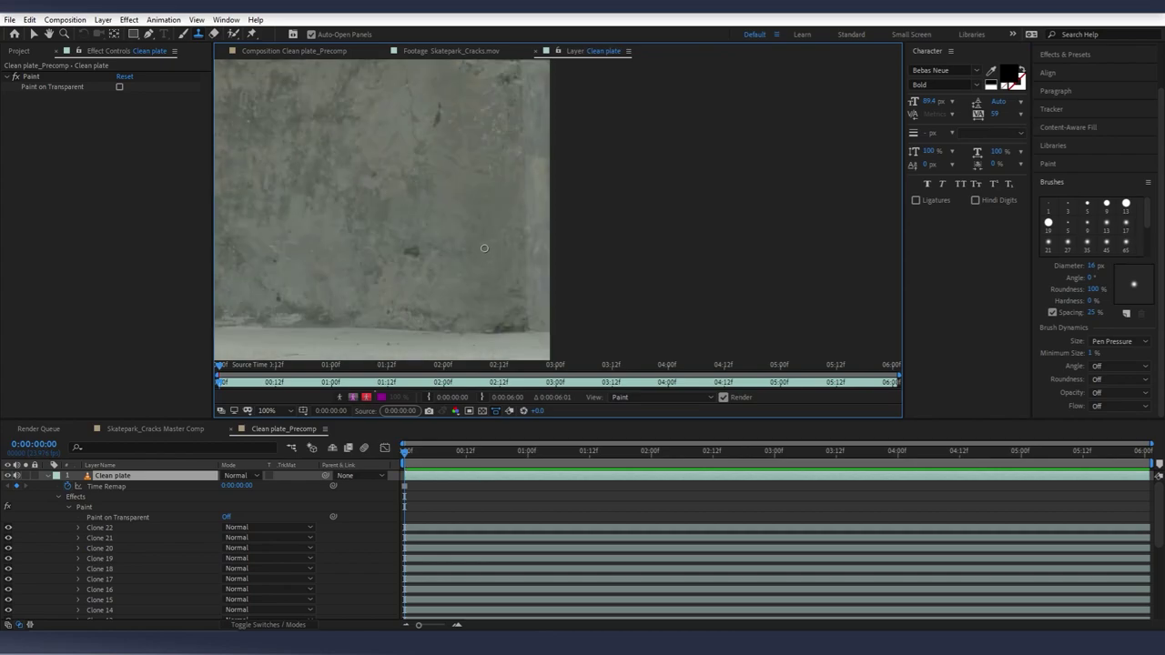
scroll(484, 248, "down", 1)
left_click_drag(450, 184, 484, 223)
scroll(484, 223, "up", 1)
left_click_drag(460, 124, 436, 139)
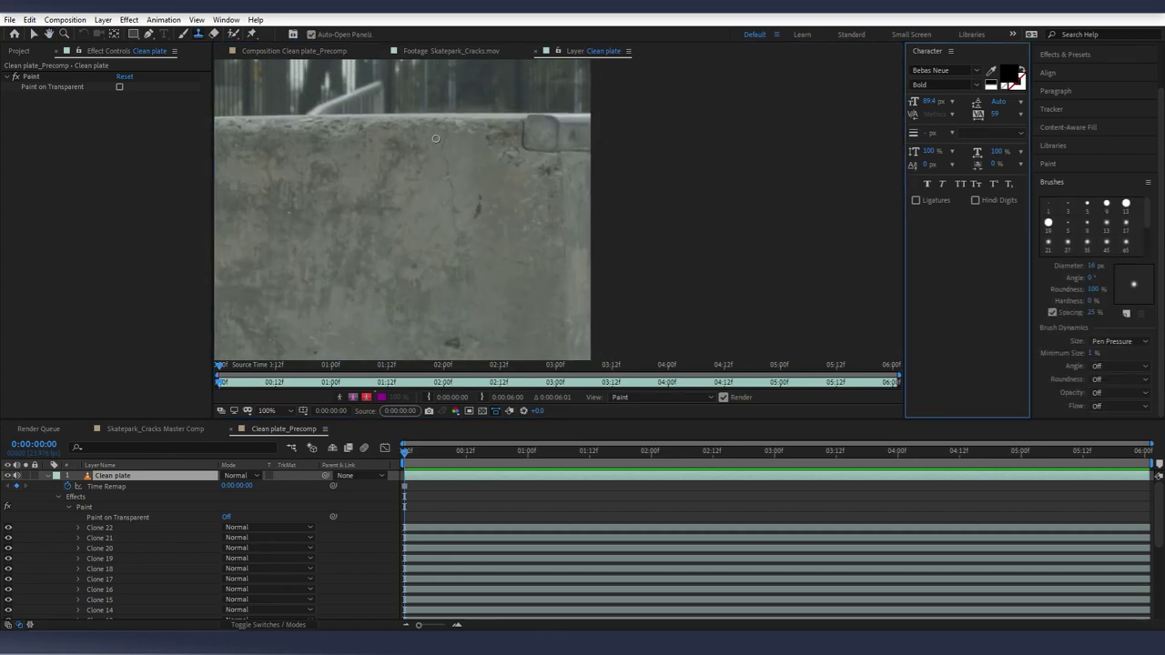
- Set the brush diameter to 20 px and clone out the thin vertical crack below the rim near the ledge's right corner plate
scroll(455, 191, "up", 2)
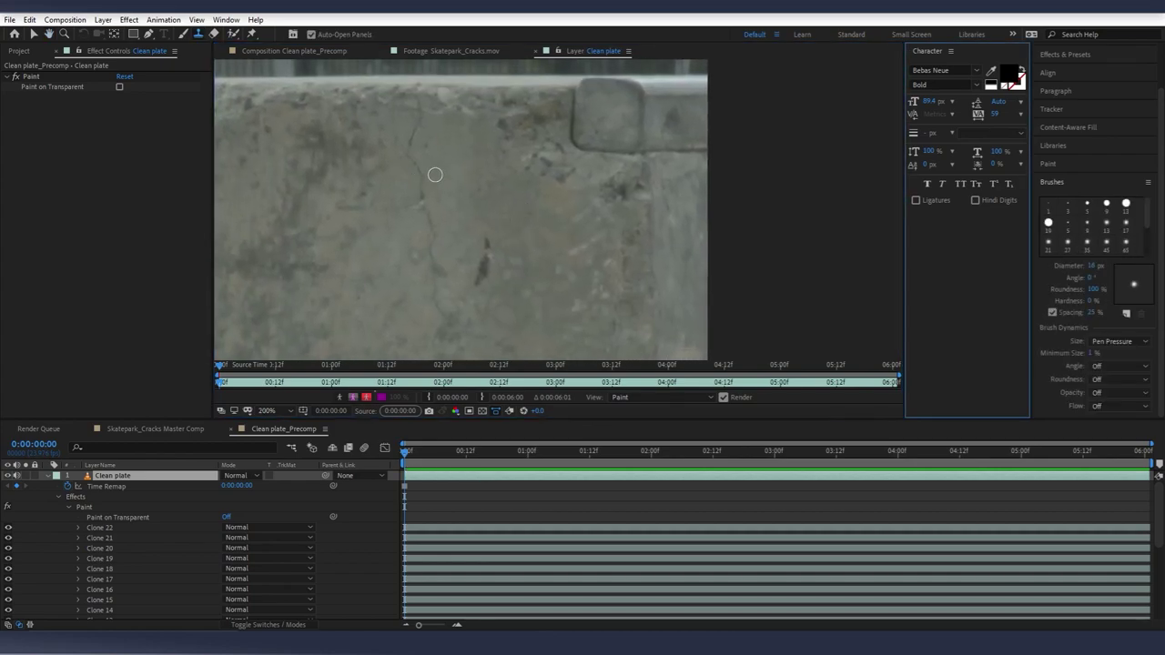
left_click_drag(435, 175, 436, 168, "ctrl")
mouse_move(414, 129)
left_mouse_down()
mouse_move(425, 175)
mouse_move(432, 245)
mouse_move(439, 148)
left_mouse_up()
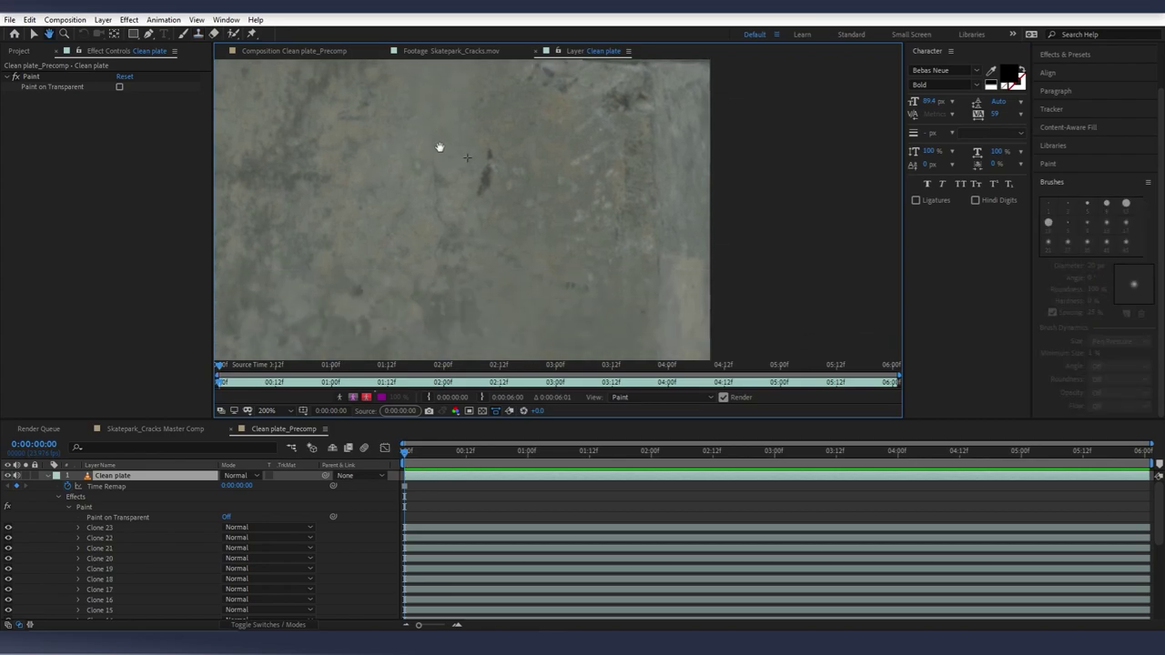
left_click(430, 278)
scroll(463, 239, "down", 4)
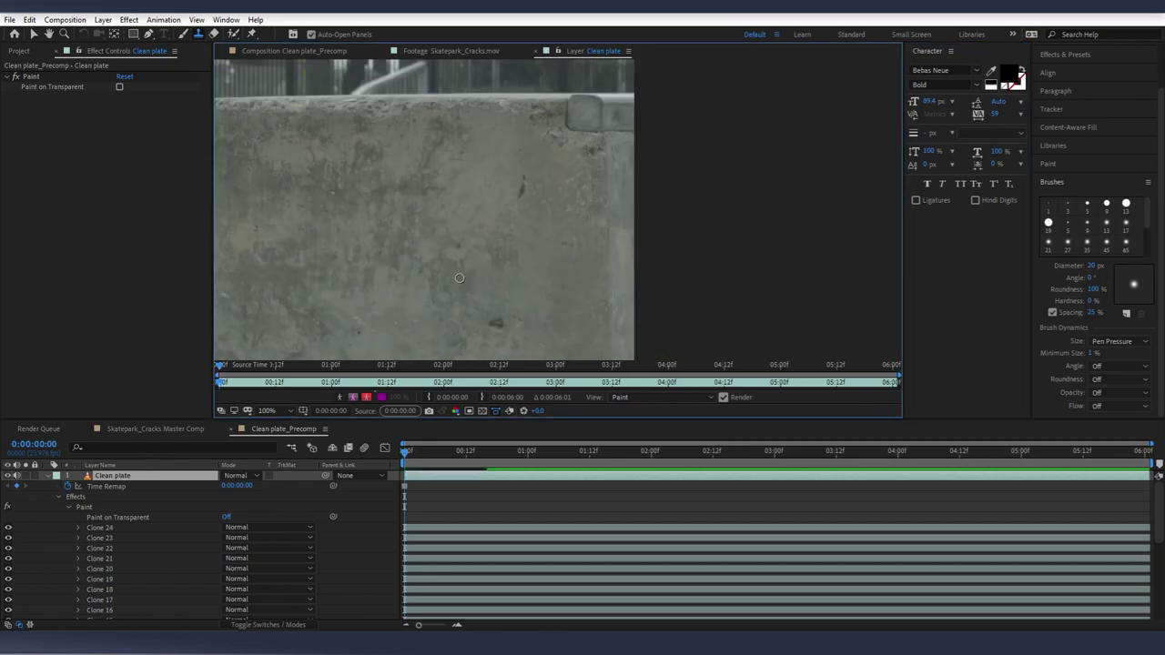
mouse_move(460, 227)
left_mouse_down()
mouse_move(529, 226)
mouse_move(459, 221)
mouse_move(447, 195)
left_mouse_up()
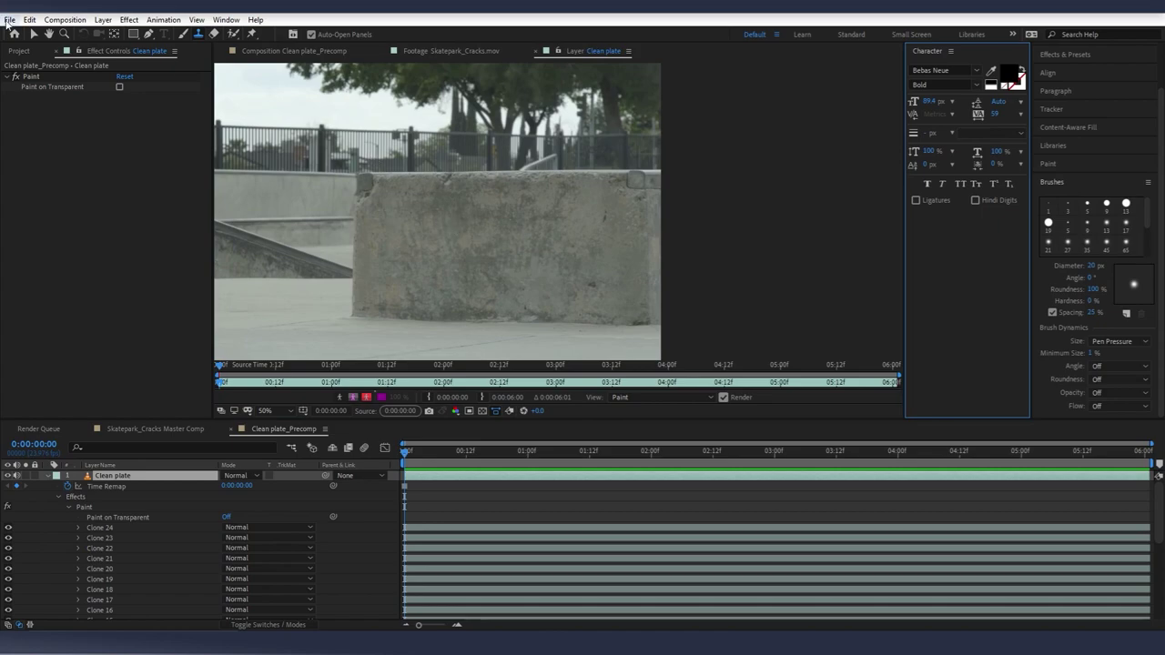
- Switch to the Selection tool, show the Clean plate_Precomp composition in the viewer and collapse the Clean plate layer's properties
left_click(35, 35)
left_click(281, 54)
left_click(279, 52)
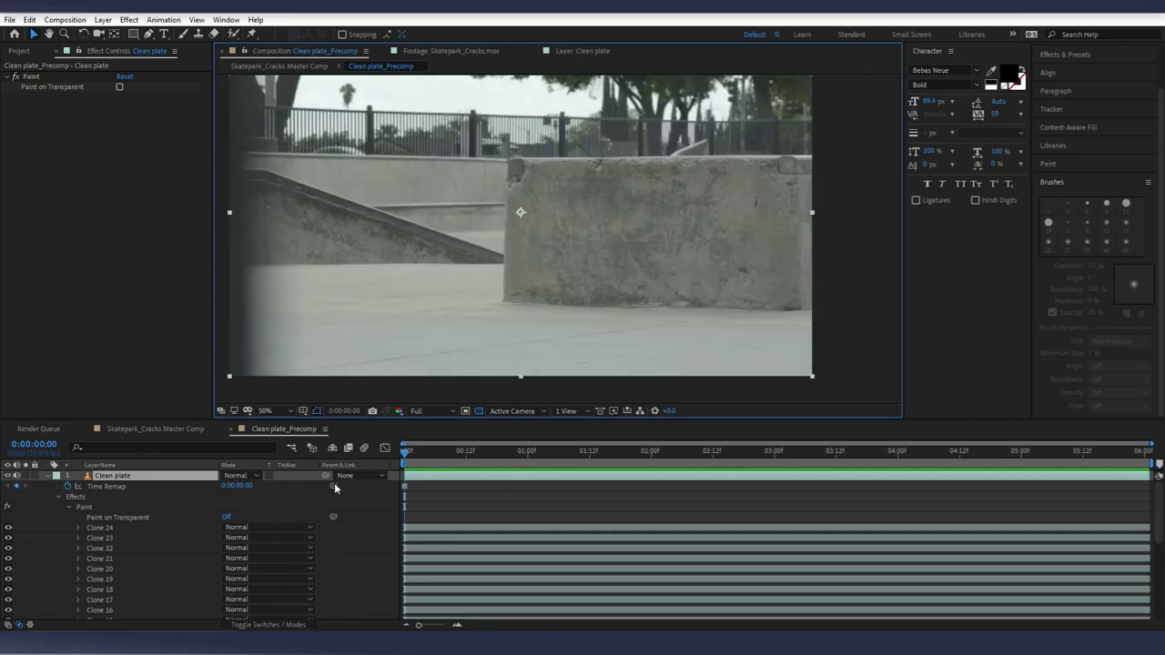
left_click(47, 479)
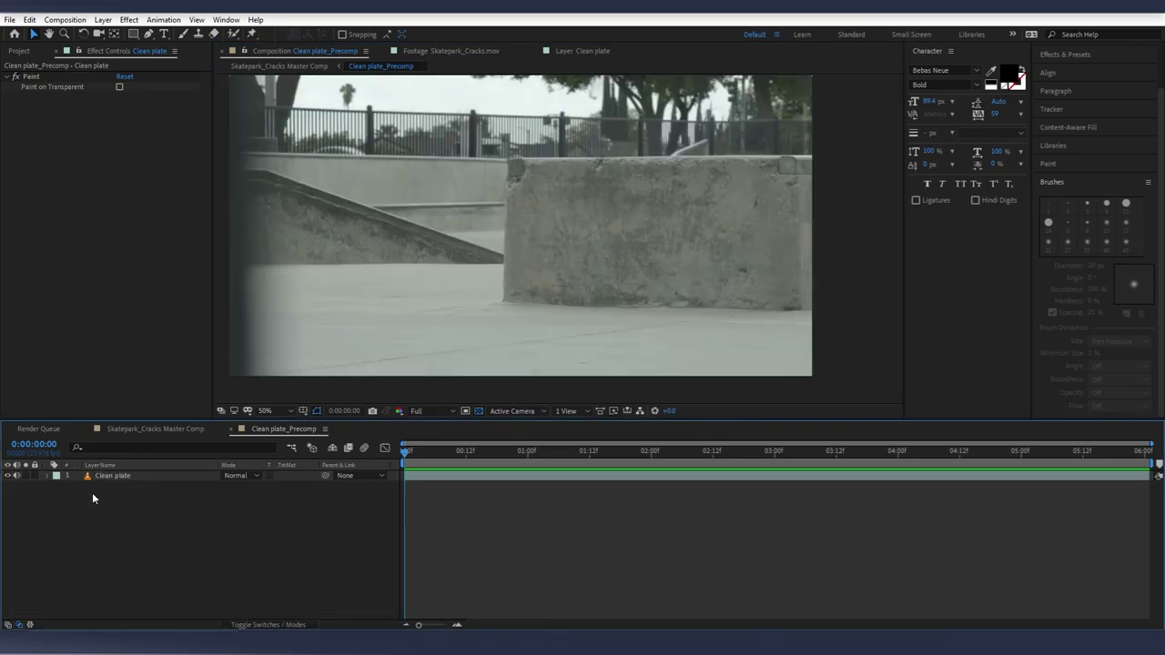
- Compare the clean plate with its Paint effect off and on, and preview the precomp with the effect enabled
left_click(27, 76)
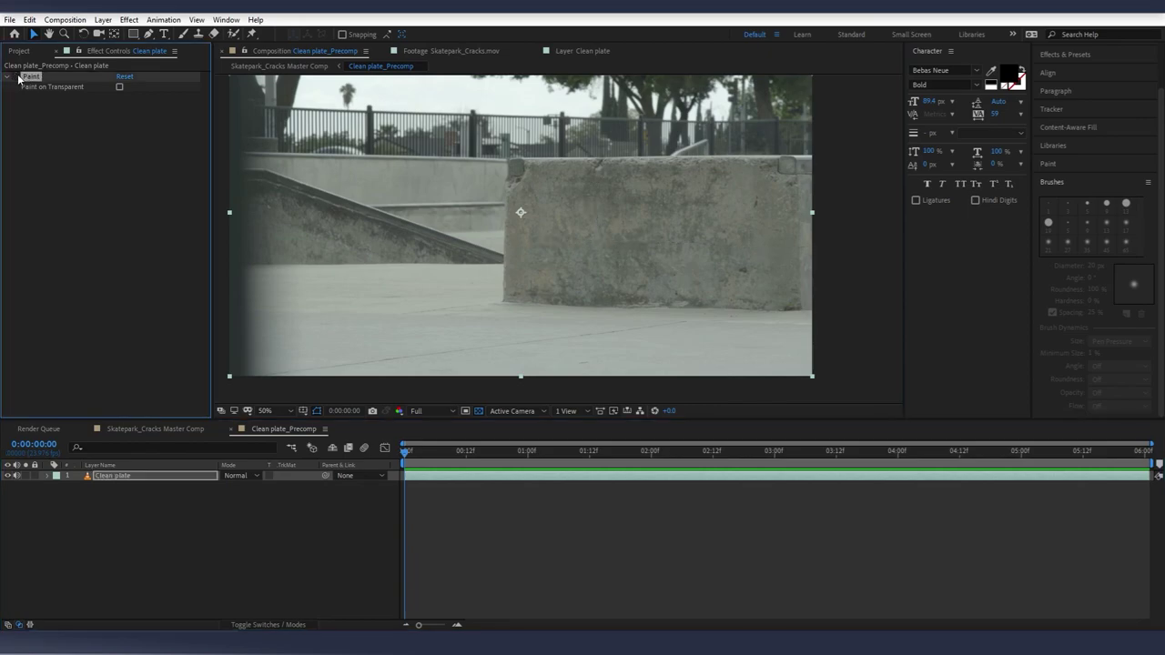
left_click(19, 78)
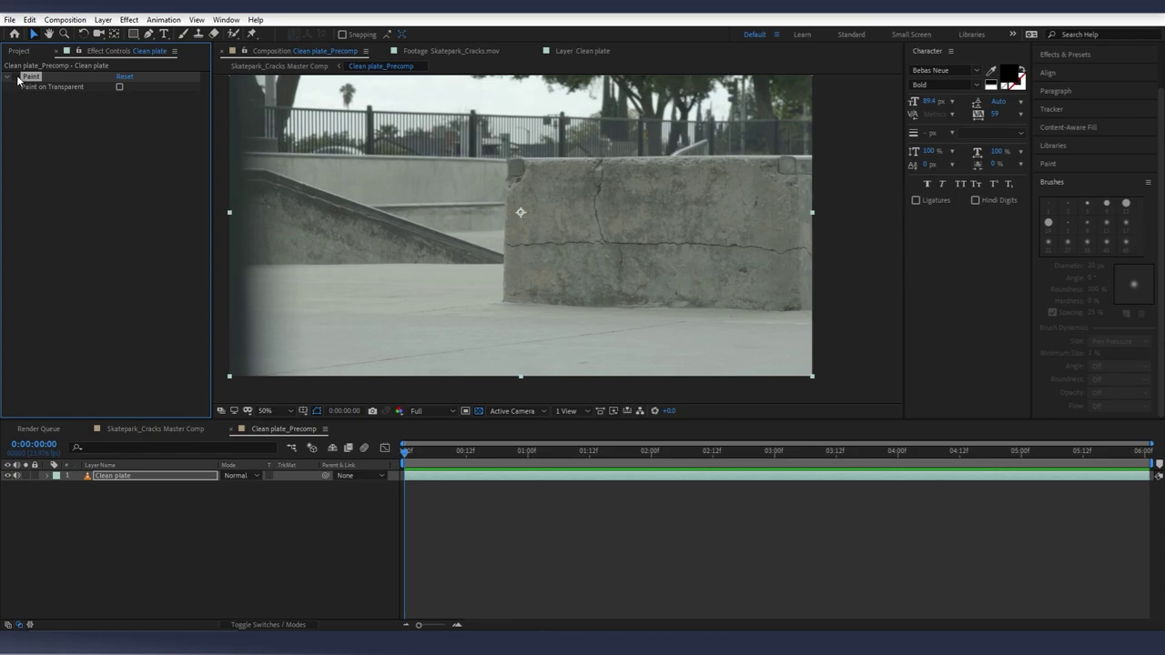
left_click(16, 77)
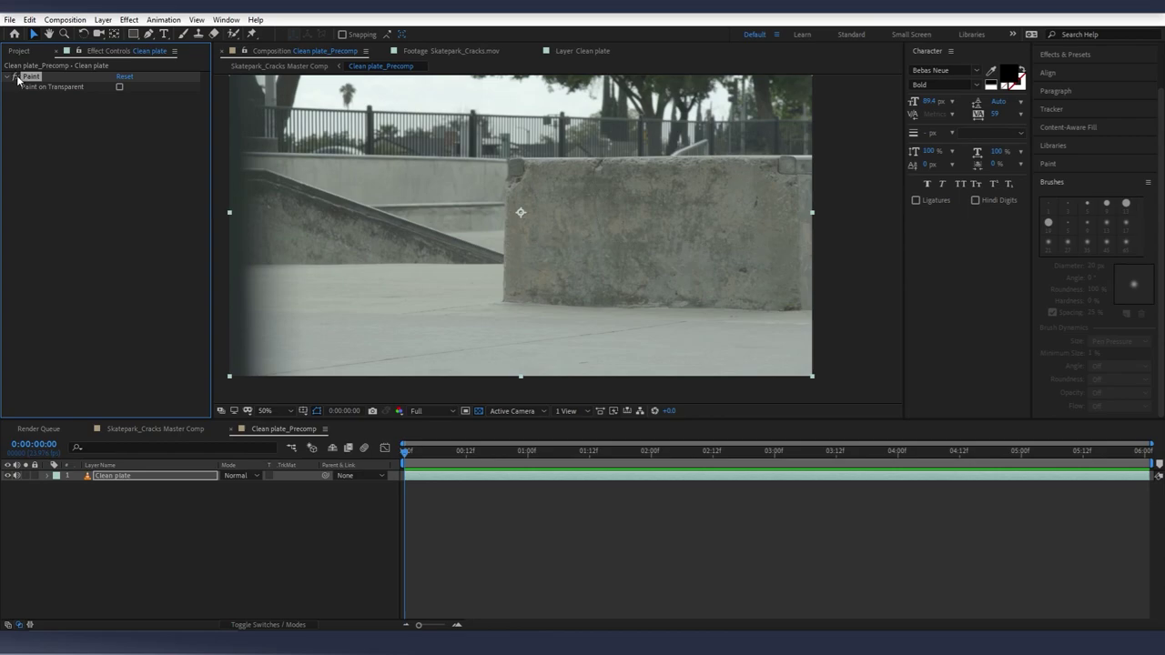
left_click(295, 563)
key("space")
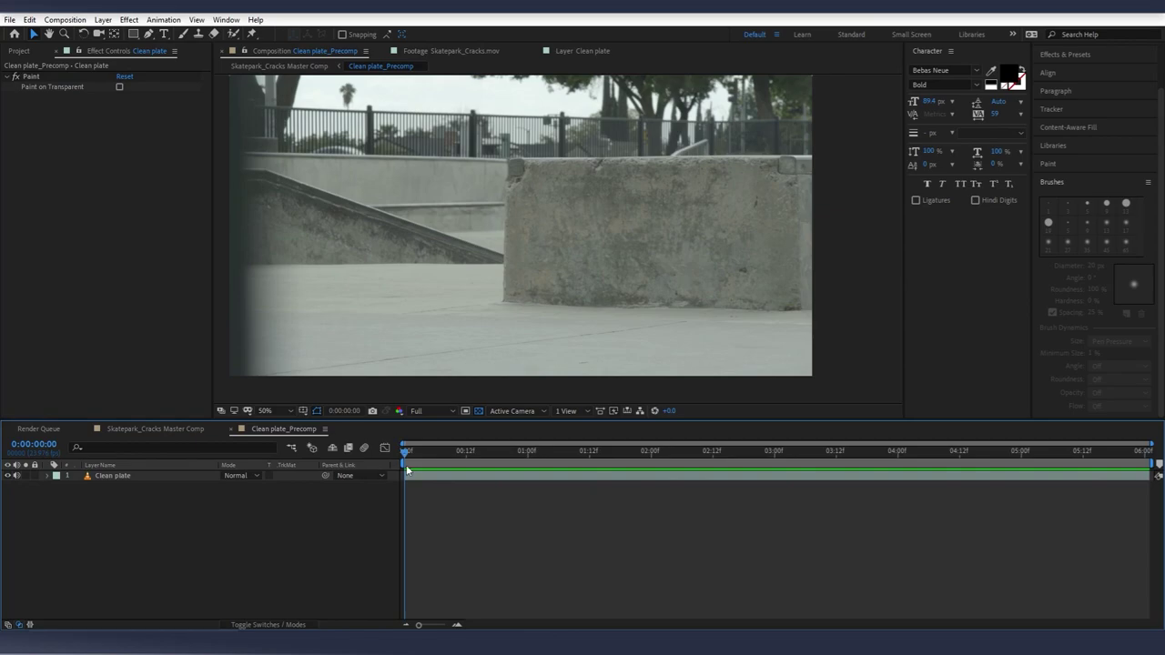
key("space")
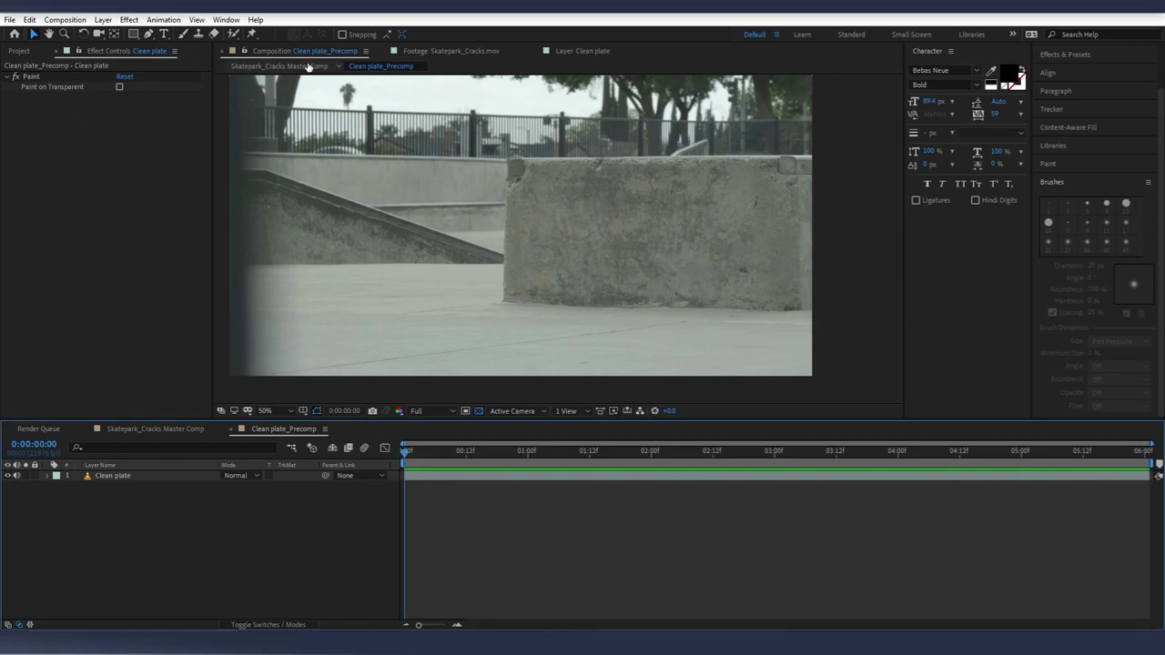
- Return to the Skatepark_Cracks Master Comp, select the Clean plate_Precomp layer and scrub the timeline to check how it moves
left_click(309, 67)
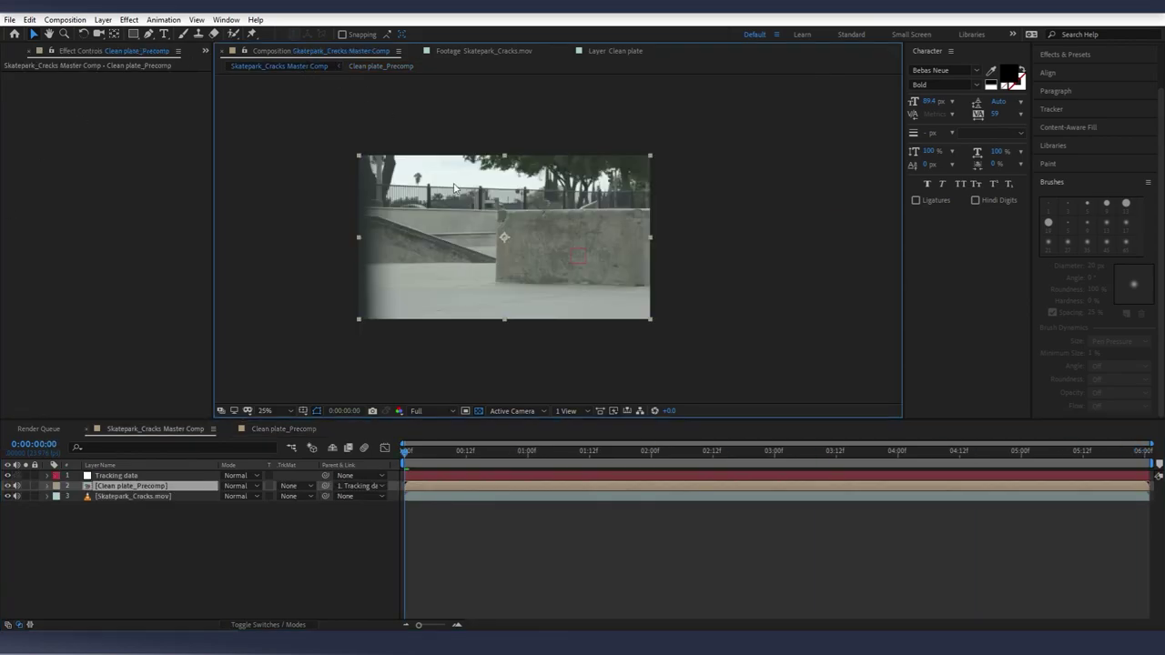
left_click(117, 478)
left_click(121, 485)
left_click_drag(410, 453, 324, 464)
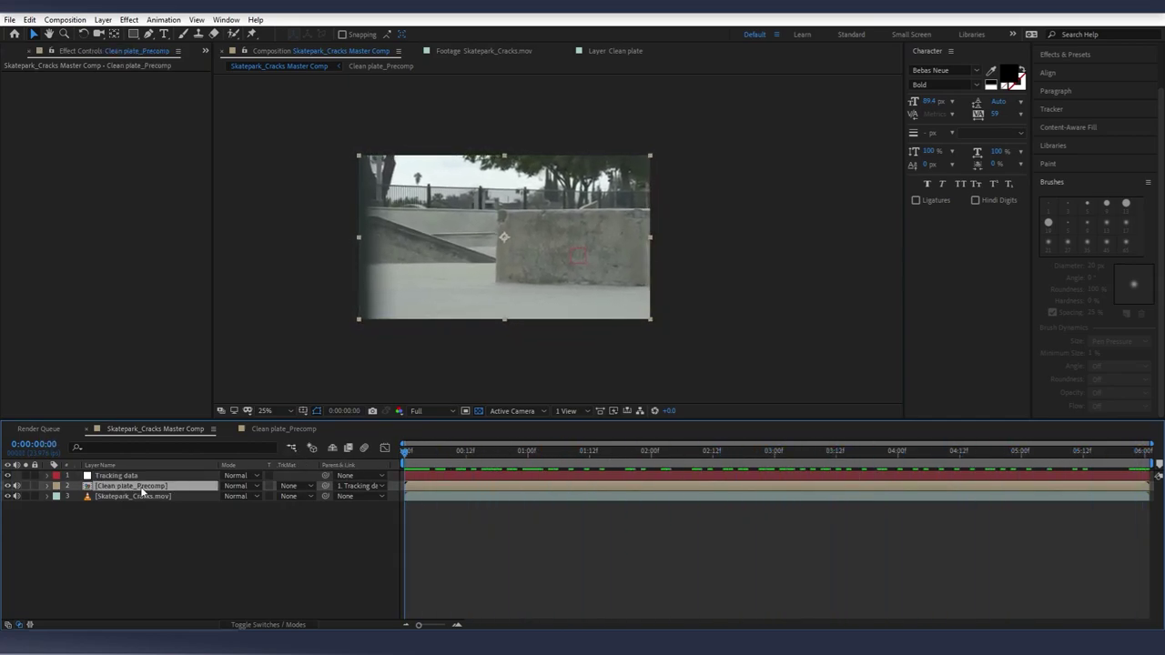
- Draw a closed four-point Pen tool mask on the Clean plate_Precomp layer around the ledge's front face
scroll(568, 229, "up", 2)
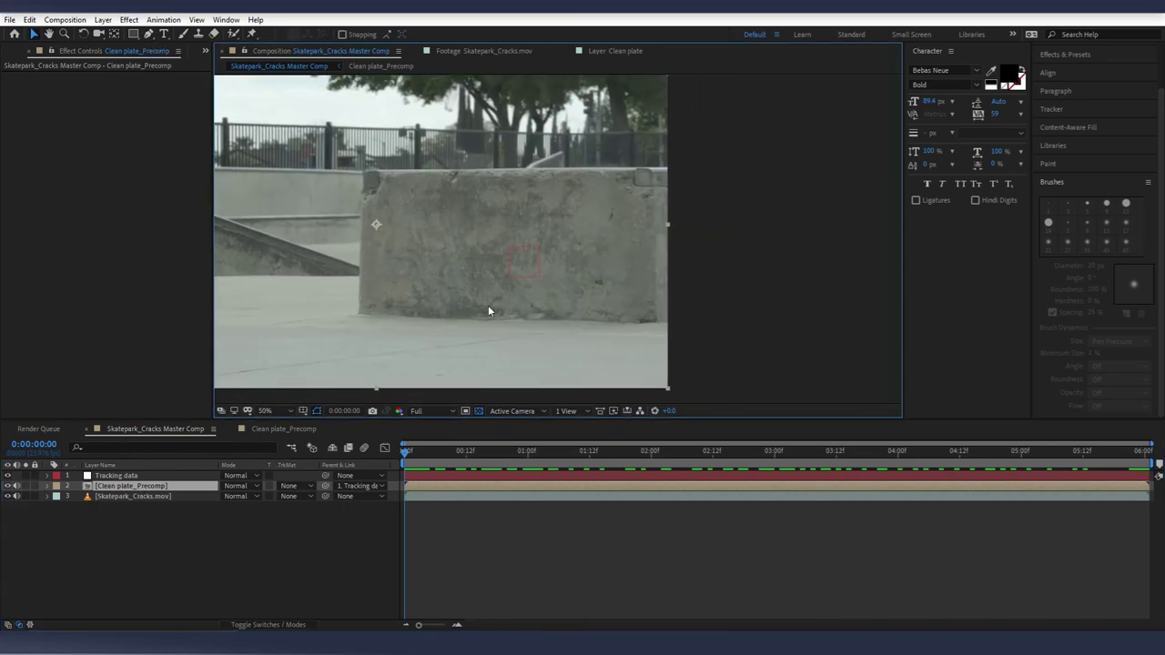
left_click(149, 35)
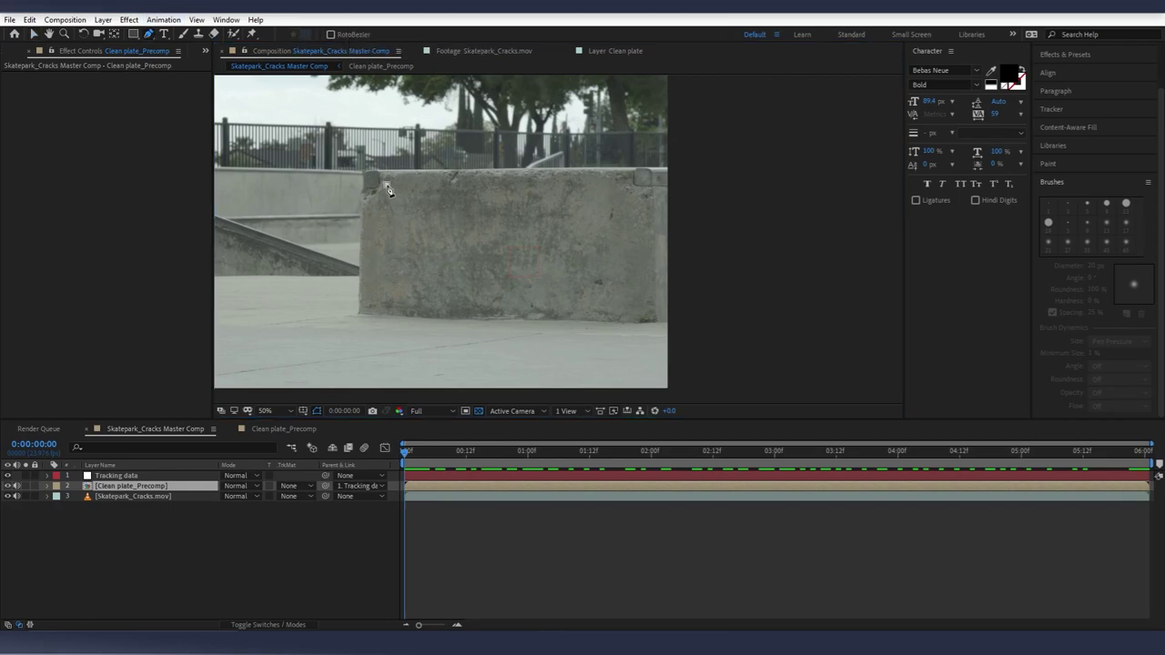
left_click(386, 185)
left_click(620, 182)
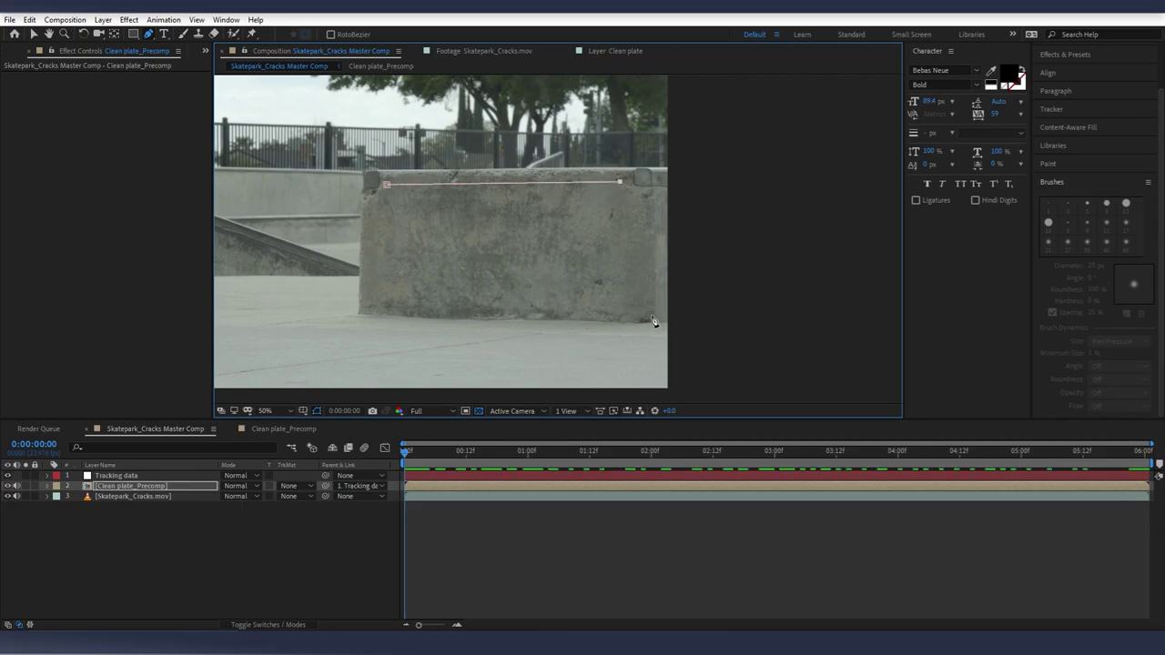
left_click(652, 318)
left_click(362, 310)
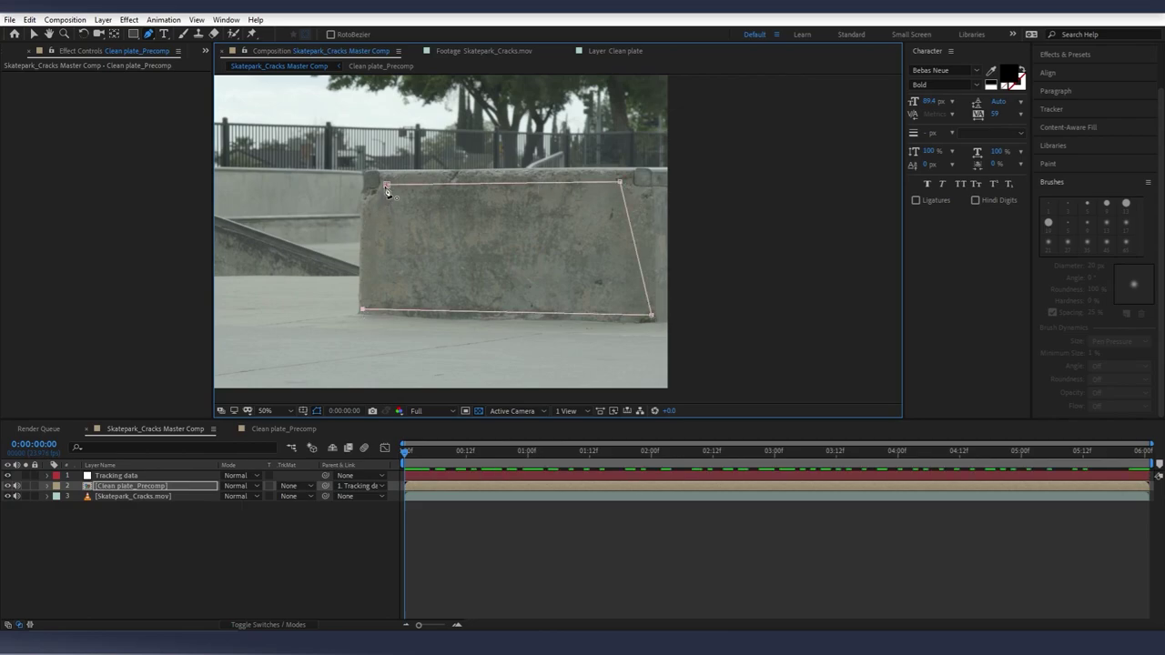
left_click(386, 188)
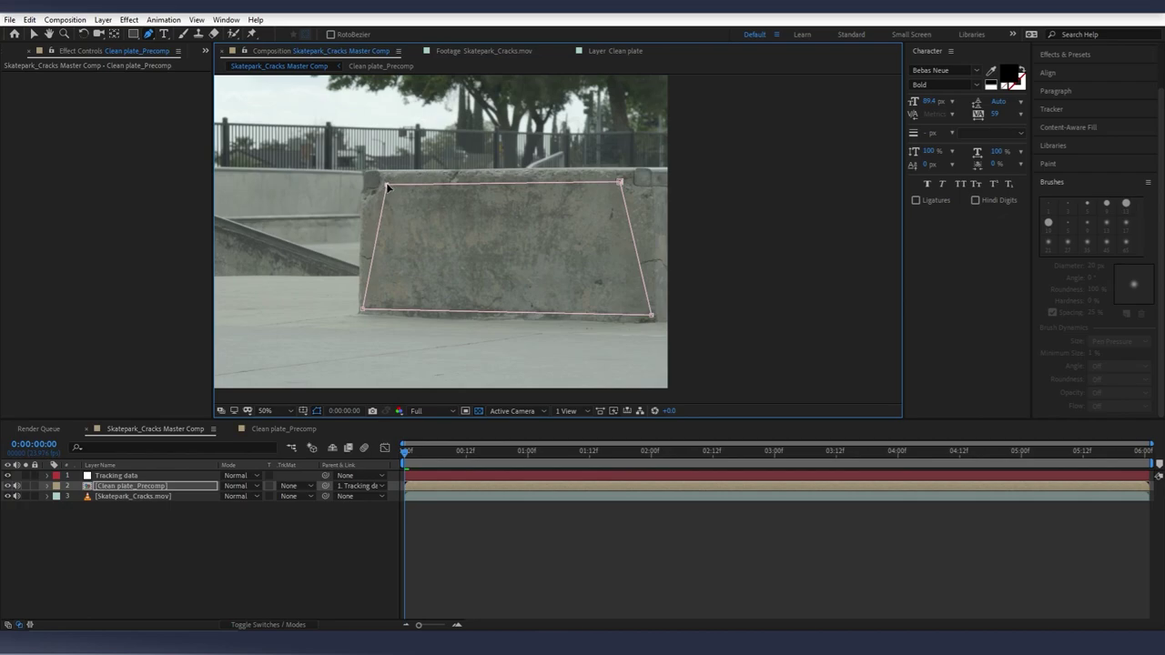
- Move the mask's two left vertices onto the ledge's left edge, keeping the upper one just below the metal corner
left_click_drag(387, 187, 365, 194)
scroll(369, 238, "up", 1)
left_click_drag(369, 244, 578, 184)
key("g")
left_click_drag(381, 317, 373, 321)
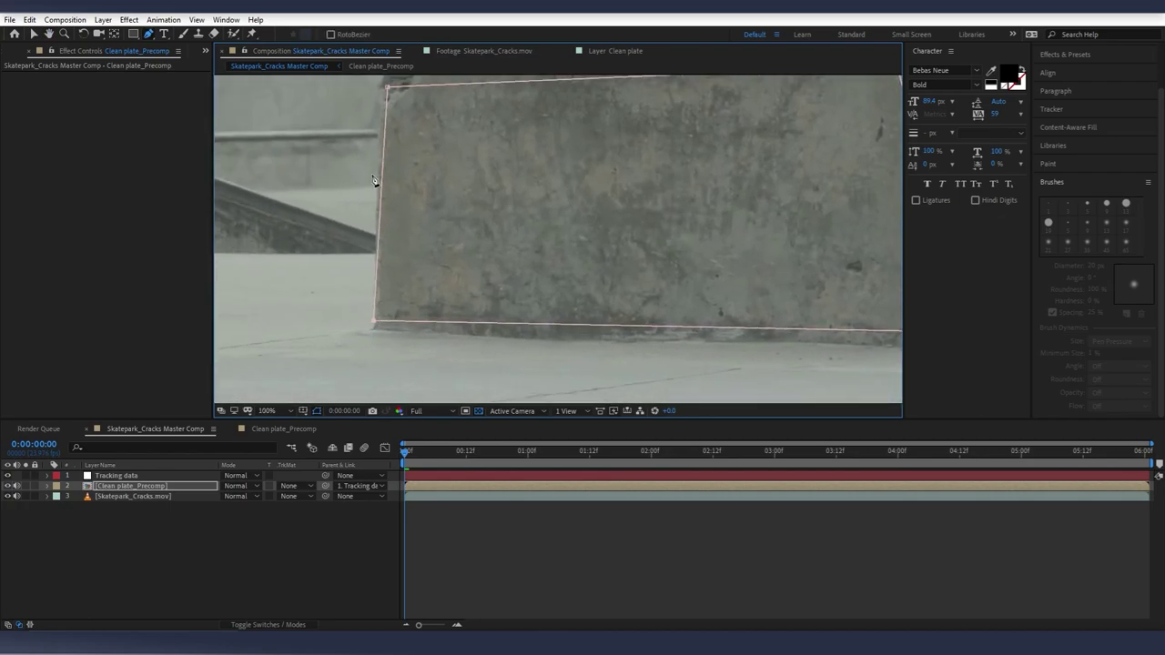
left_click_drag(386, 90, 382, 130)
- Add mask points along the ledge's top rim and extend the right side in a curve around the retouched corner crack
key("space")
left_click_drag(579, 118, 533, 199)
key("g")
left_click_drag(427, 201, 444, 134)
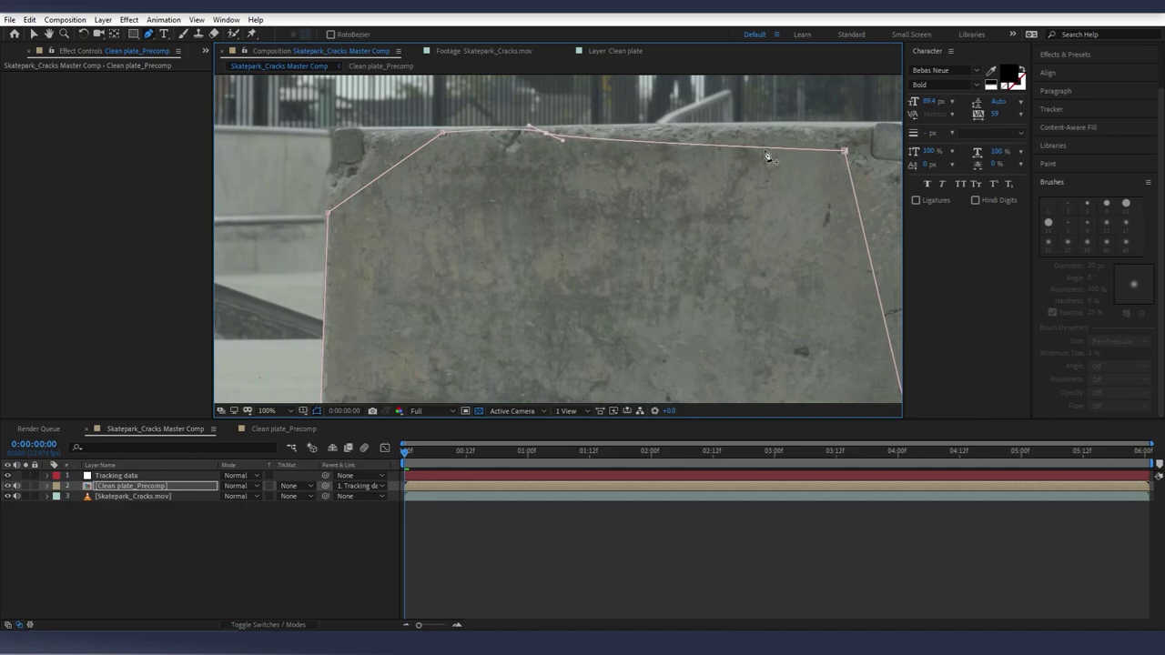
left_click_drag(845, 157, 588, 97)
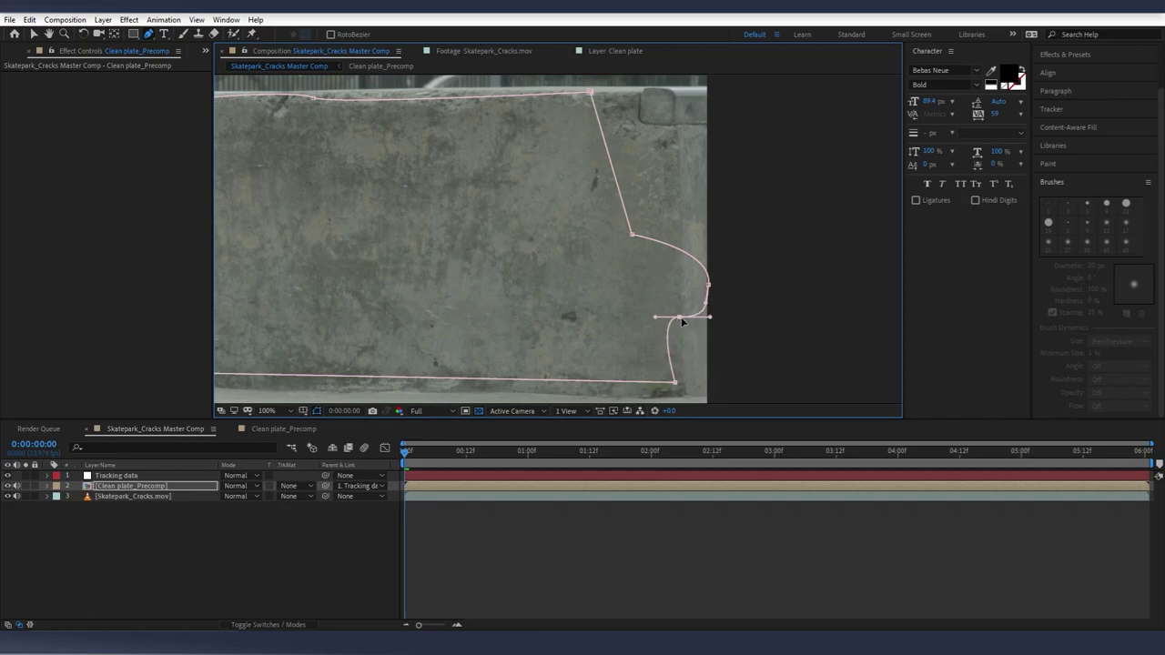
scroll(592, 297, "down", 1)
left_click_drag(499, 249, 572, 273)
left_click(255, 555)
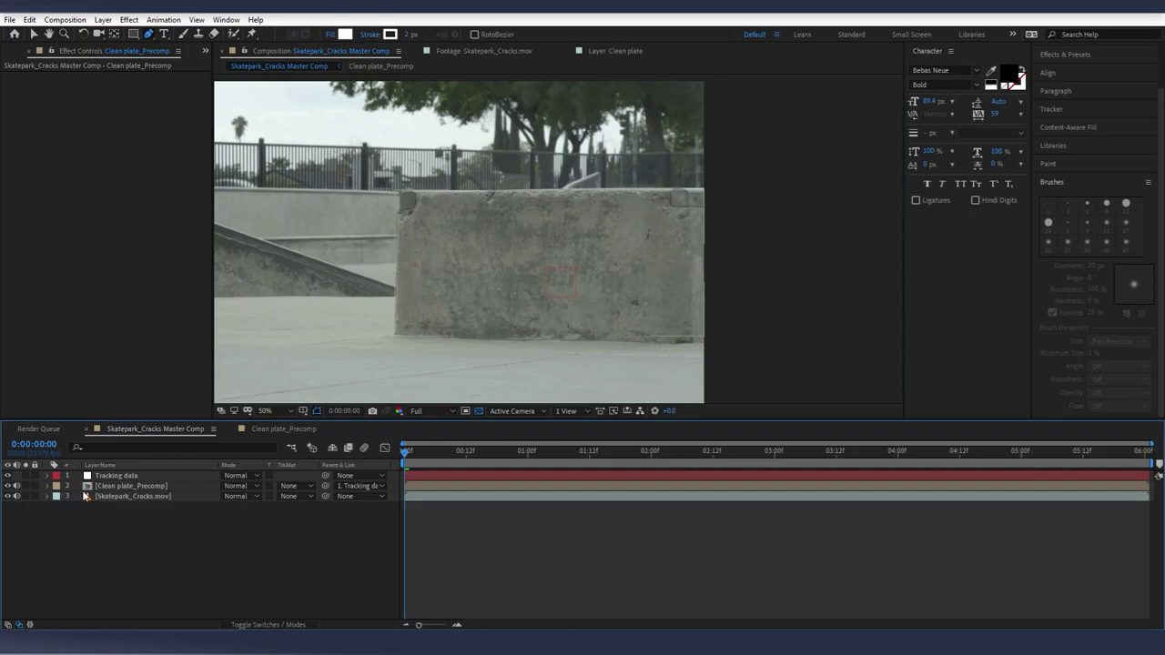
- Solo the Clean plate_Precomp layer, scrub and play the masked patch, and turn its solo off again
left_click(26, 487)
scroll(505, 354, "down", 1)
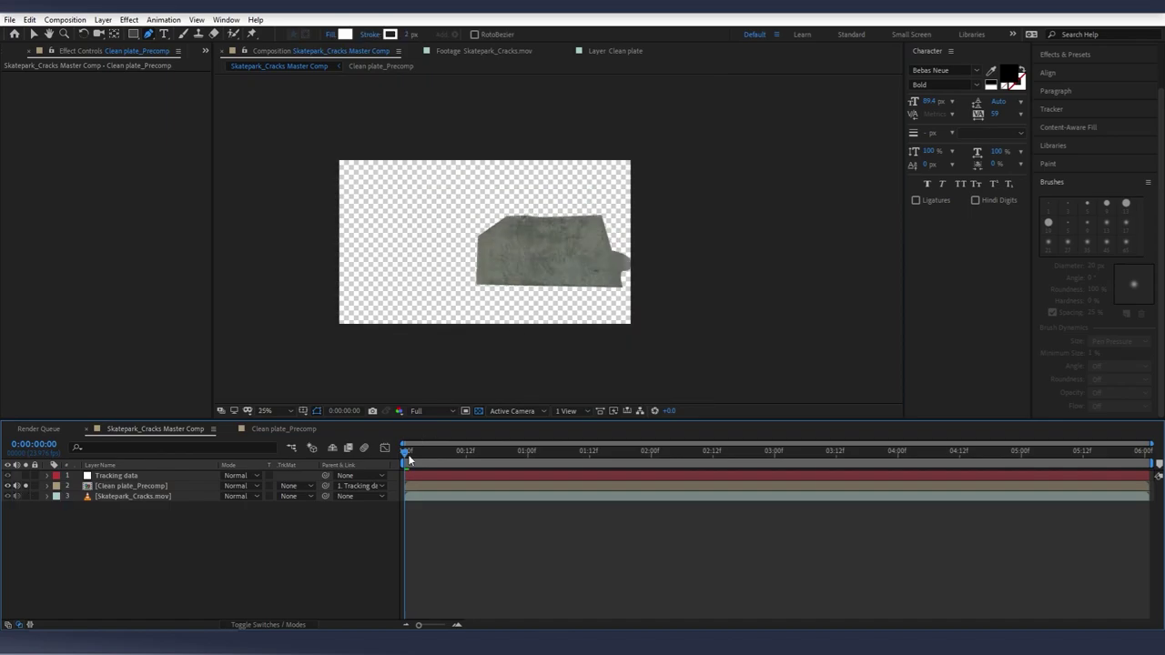
left_click_drag(429, 454, 138, 459)
key("space")
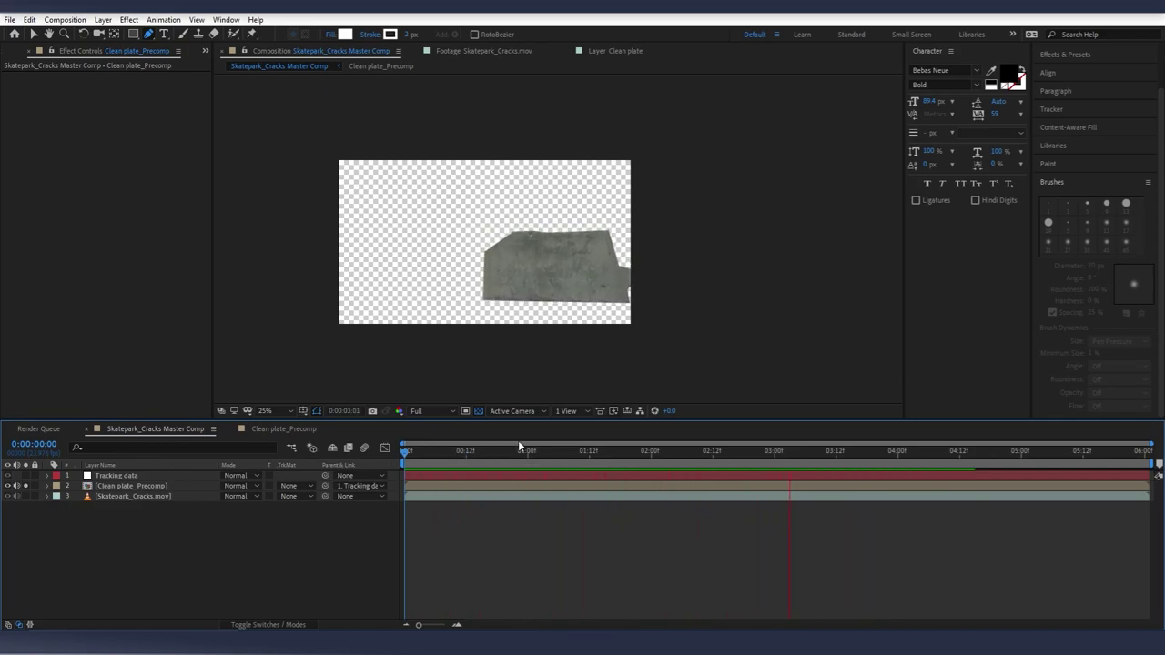
left_click(26, 487)
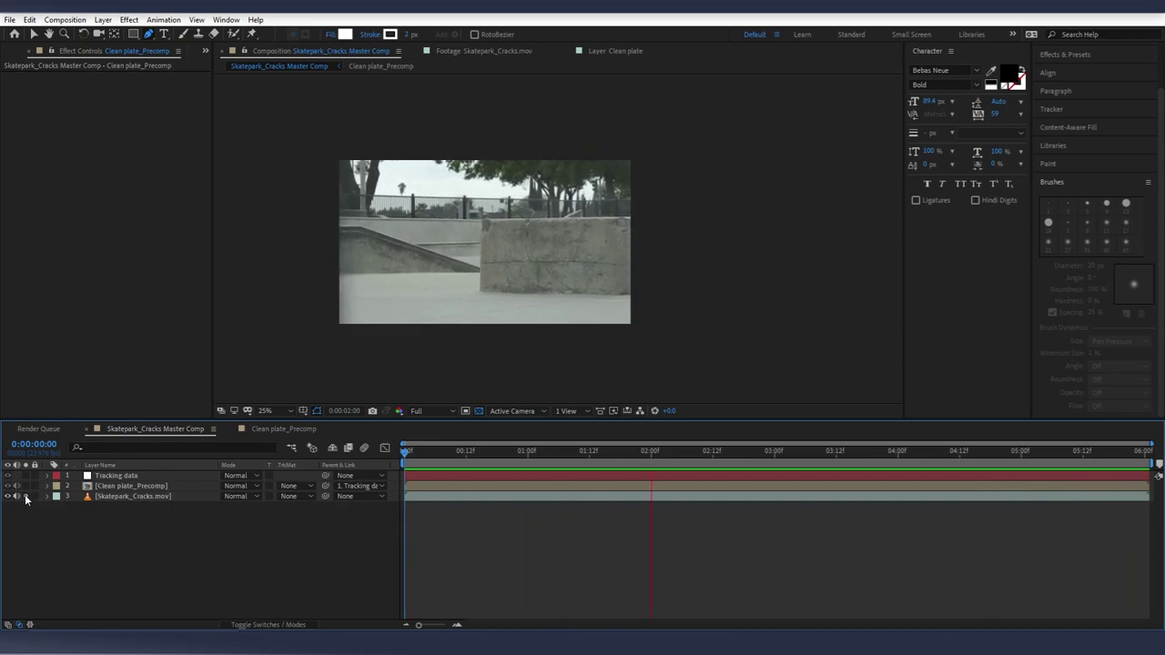
- Play and scrub the master comp at close and full-frame zoom to examine how the patch sticks to the moving ledge
scroll(506, 265, "up", 1)
left_click_drag(544, 262, 693, 240)
key("space")
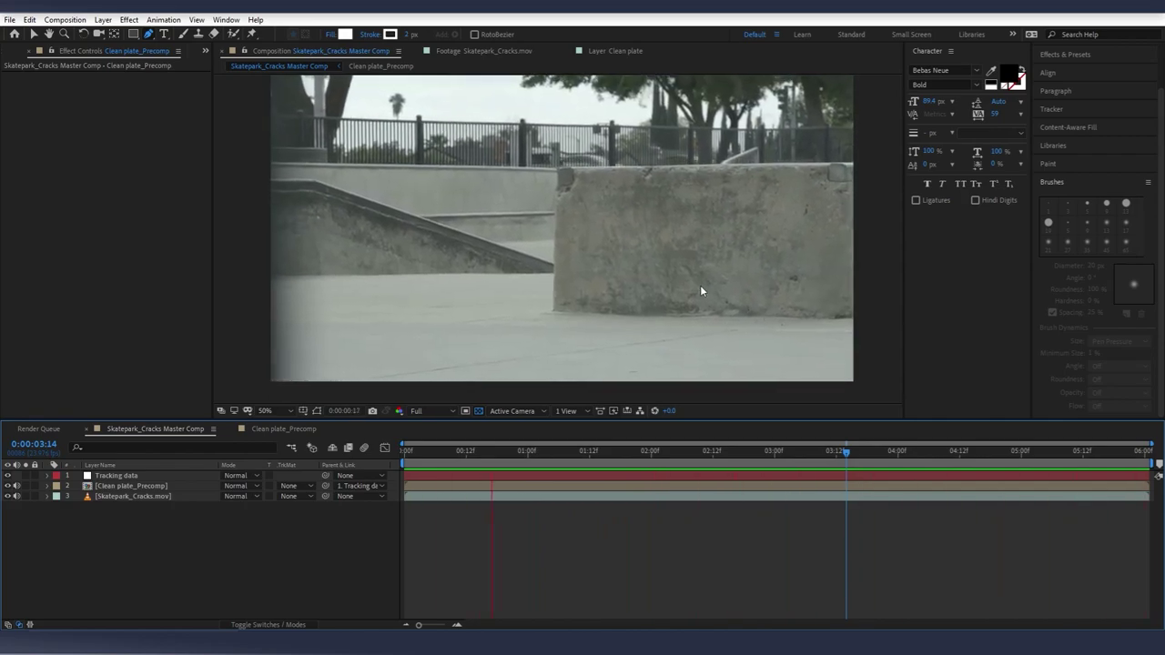
key("comma")
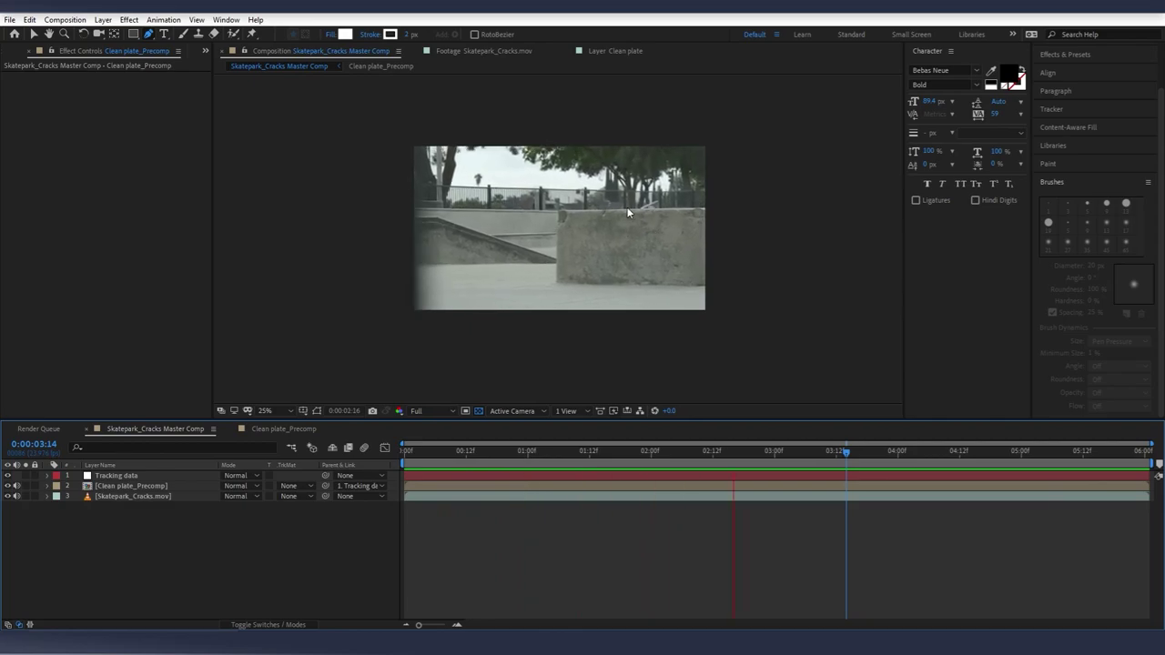
key("period")
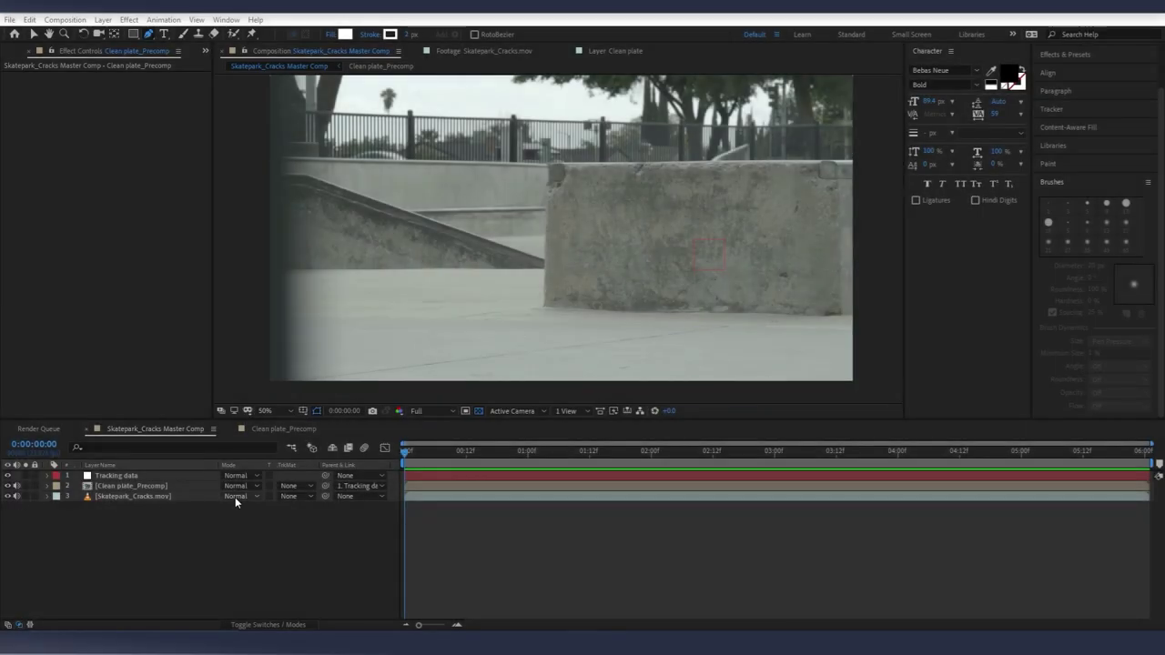
left_click_drag(444, 451, 405, 451)
key("space")
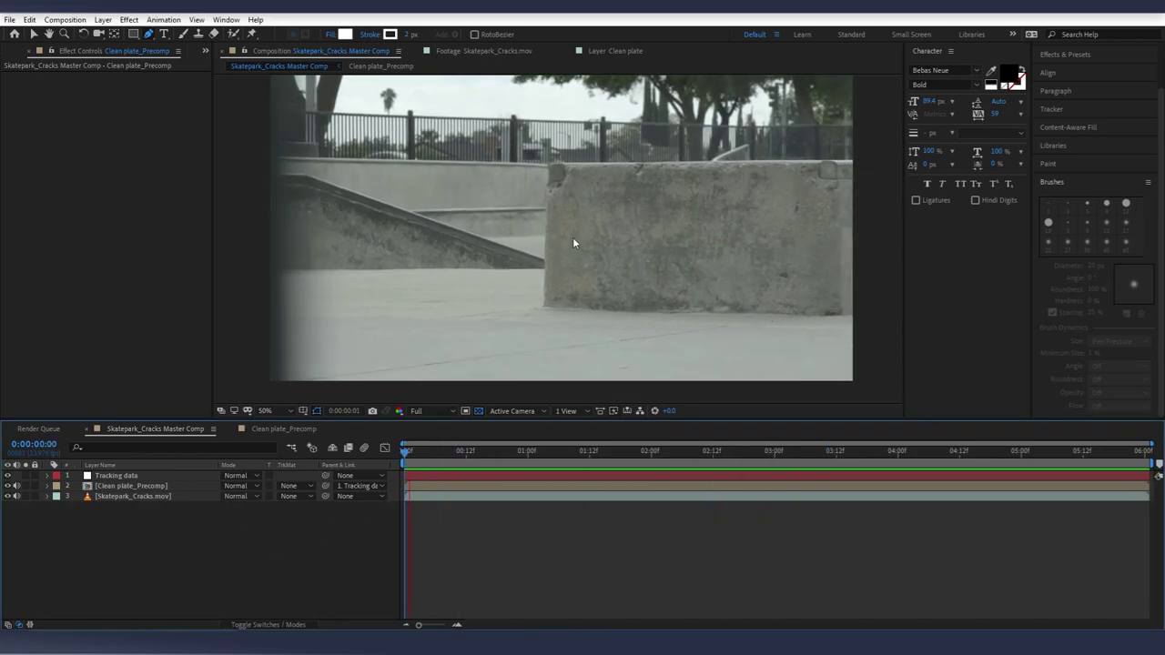
left_click(34, 33)
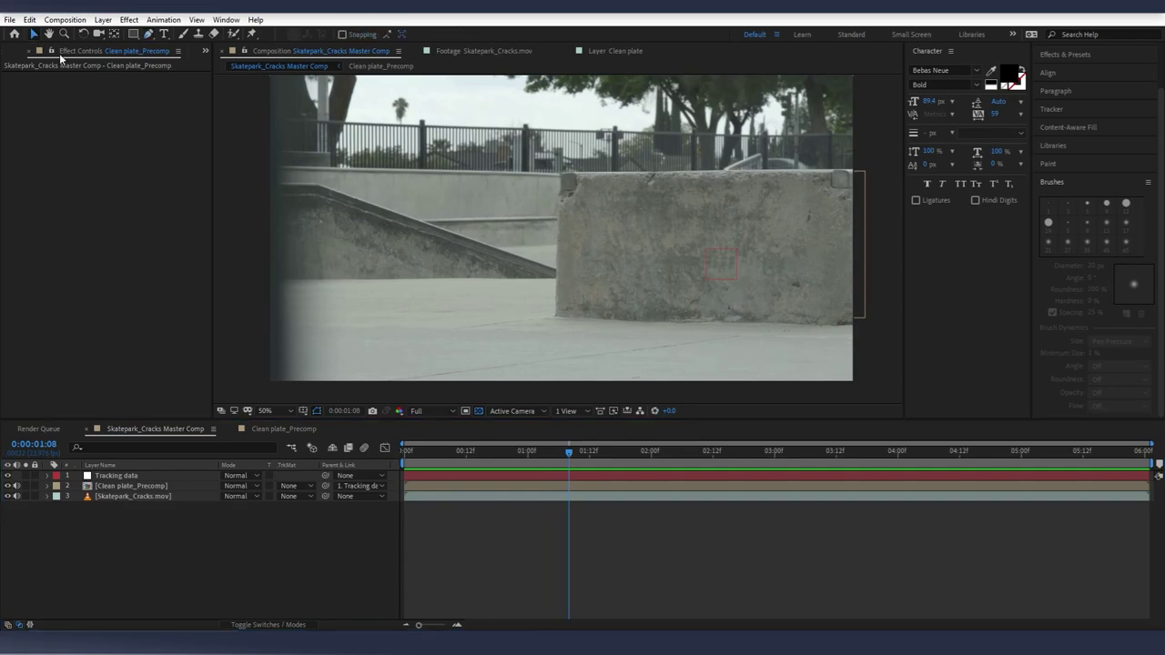
left_click_drag(577, 242, 561, 262)
left_click_drag(460, 453, 544, 455)
key("comma")
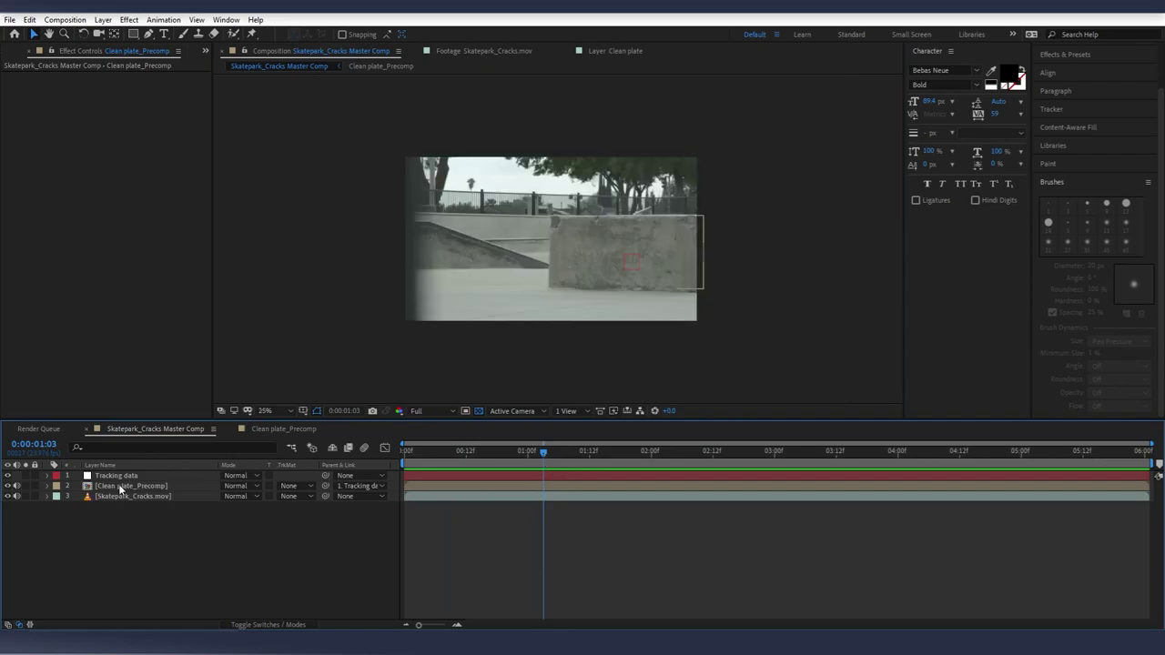
- Solo the selected Clean plate_Precomp layer and scrub from the first frame to inspect the masked patch alone
left_click(120, 490)
left_click(25, 486)
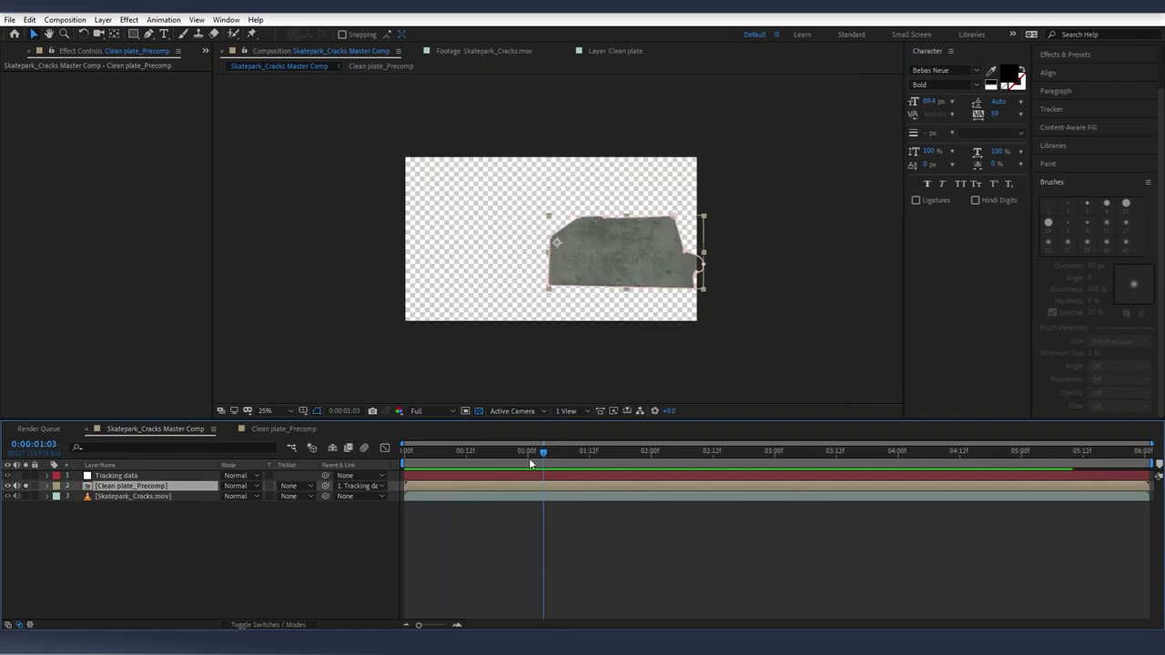
left_click_drag(517, 461, 435, 460)
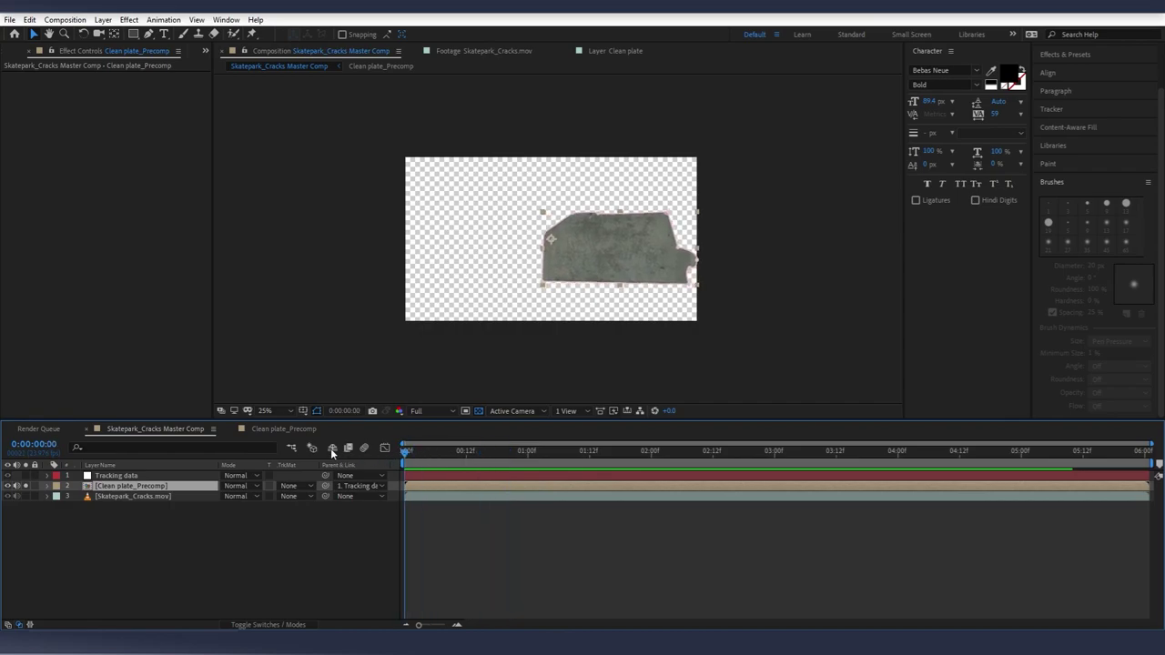
left_click_drag(496, 452, 367, 462)
key("period")
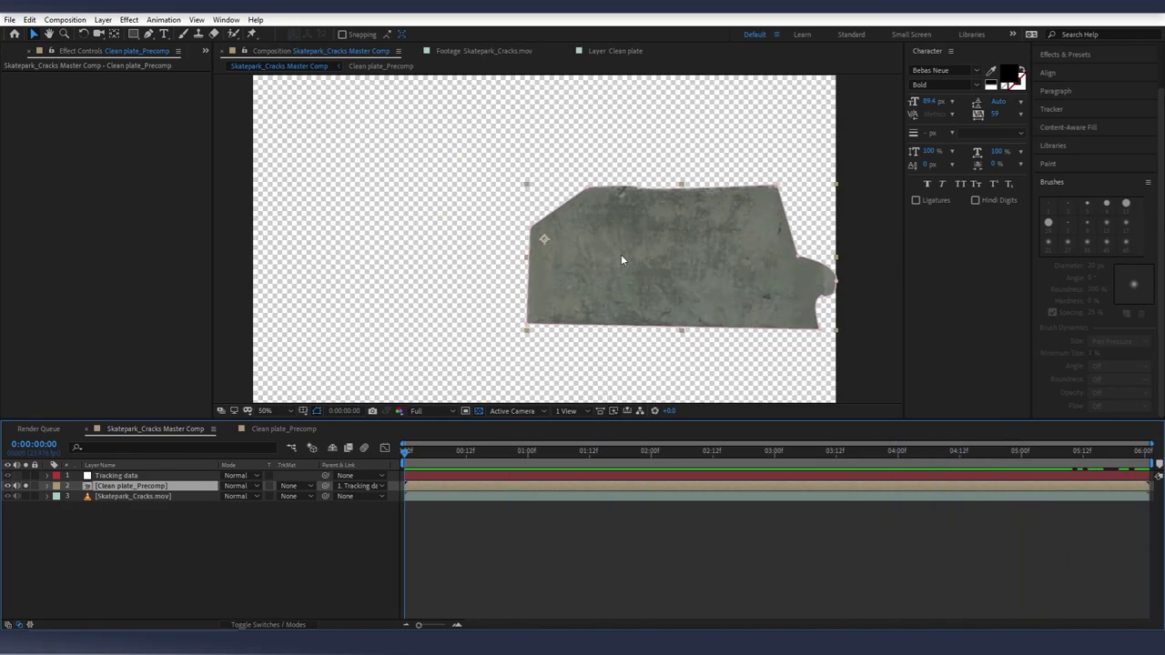
- Open the Clean plate_Precomp composition from the master comp
double_click(121, 487)
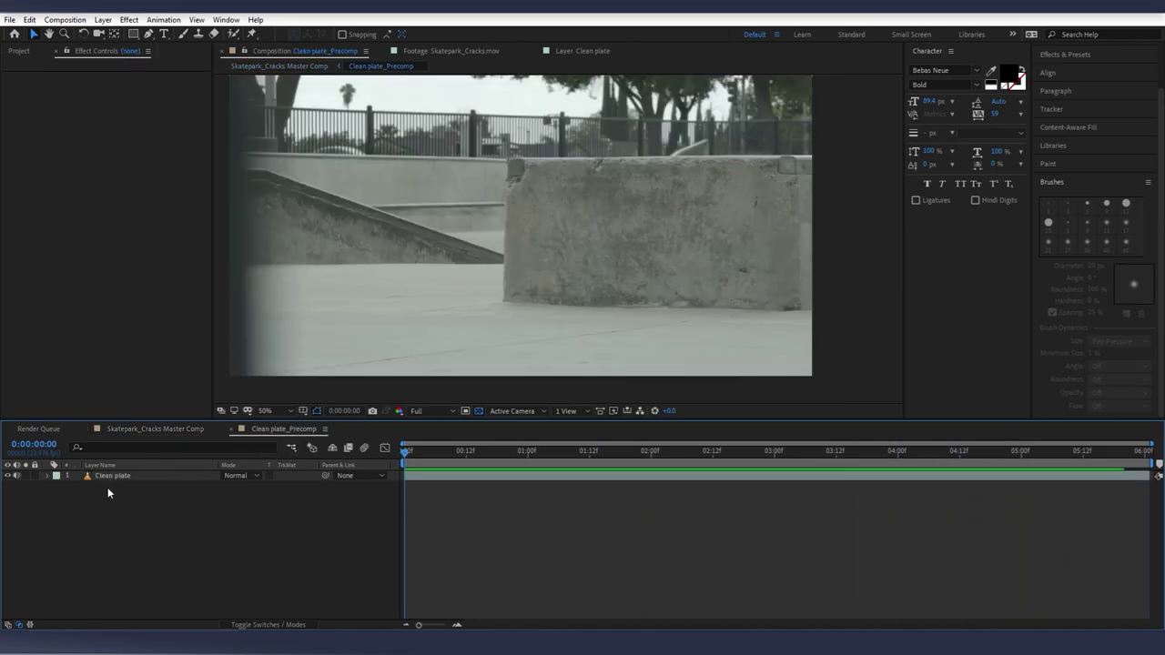
- Add a text layer reading "No cracks" on the front face of the concrete ledge in the clean plate precomp
left_click(160, 34)
left_click(524, 205)
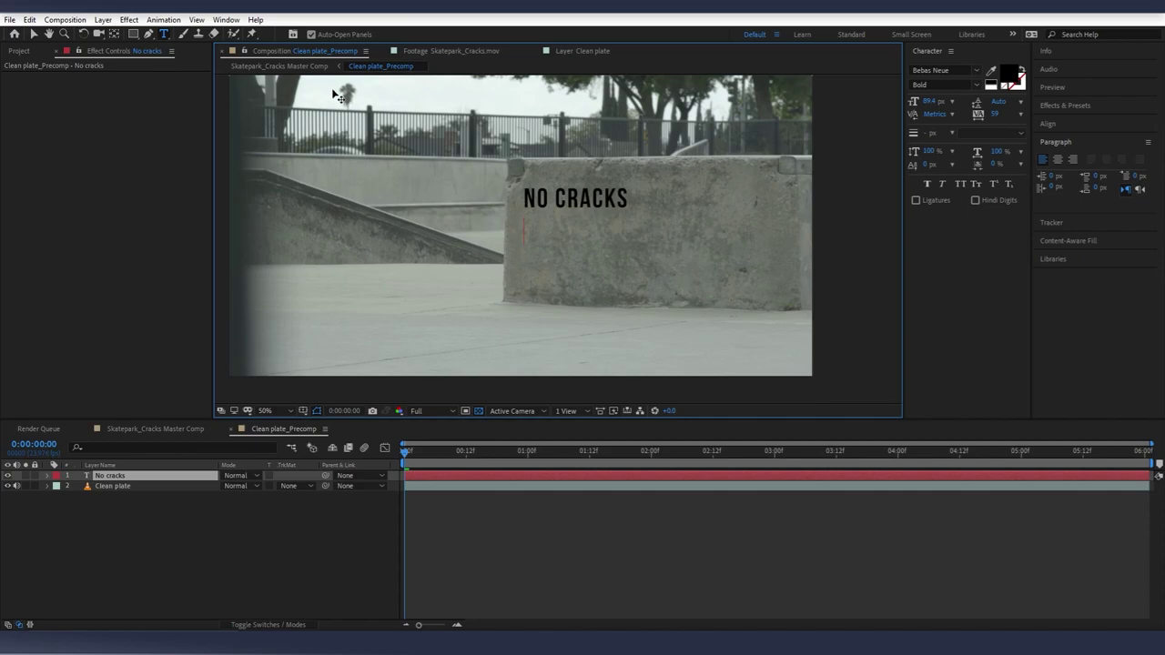
left_click(36, 33)
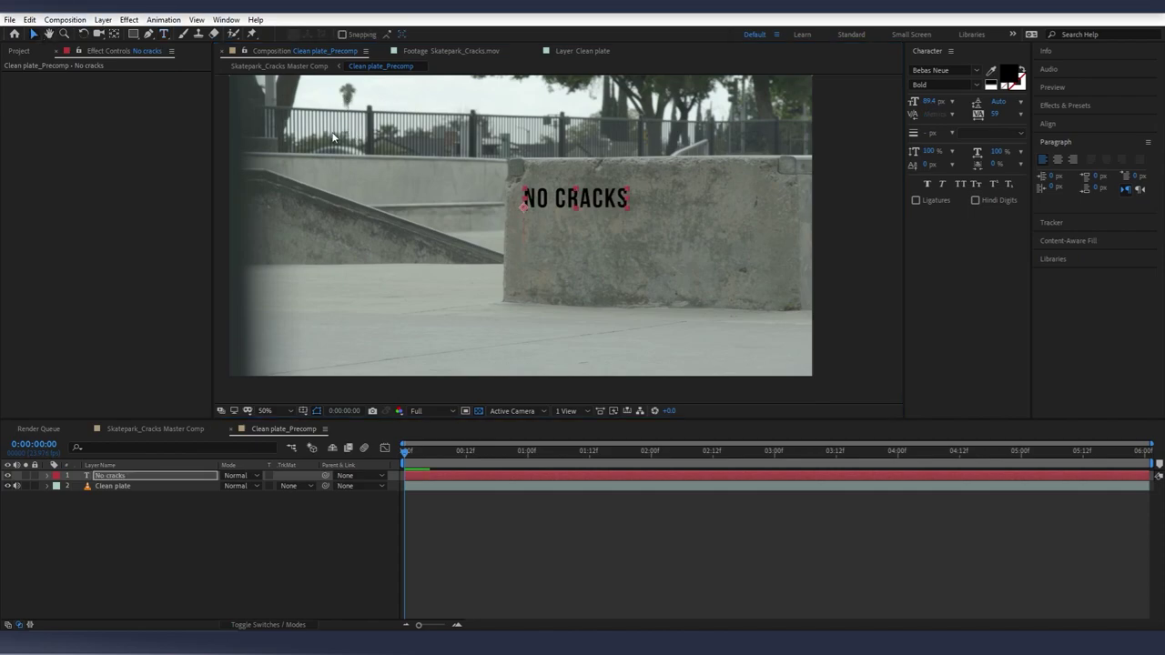
- Scale the No cracks text to nearly twice its size and center it on the ledge's front face
left_click_drag(629, 196, 748, 229)
left_click_drag(671, 250, 691, 234)
key("w")
key("v")
- Lower the No cracks text layer's opacity to about 65% so the concrete texture shows through
key("t")
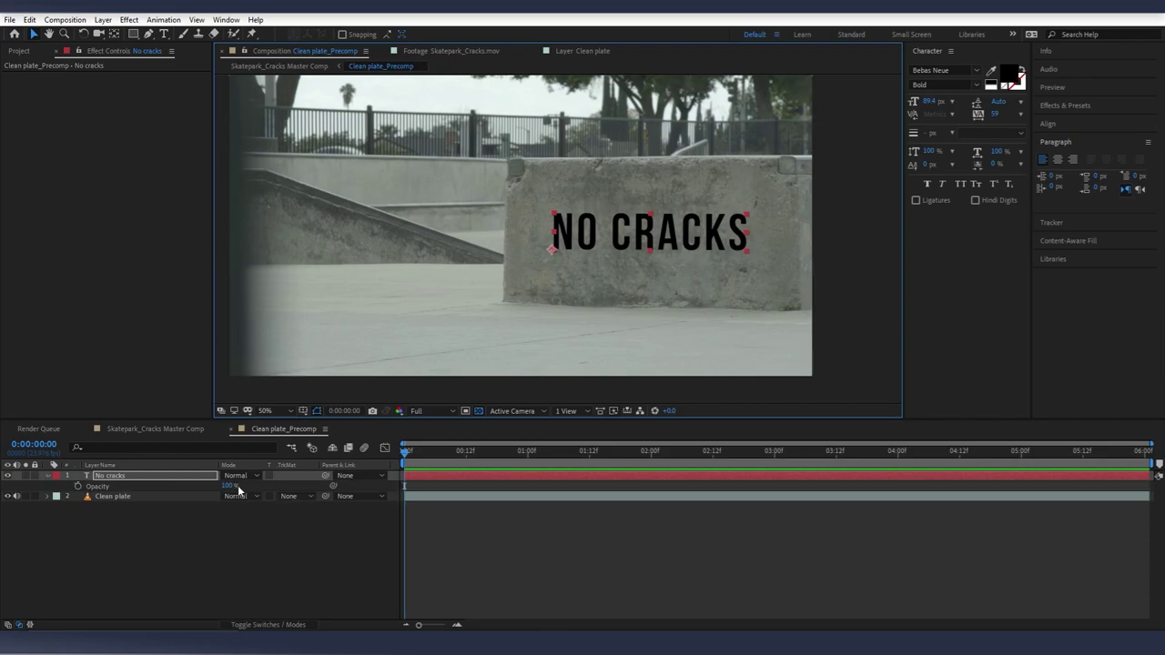
left_click_drag(230, 487, 197, 488)
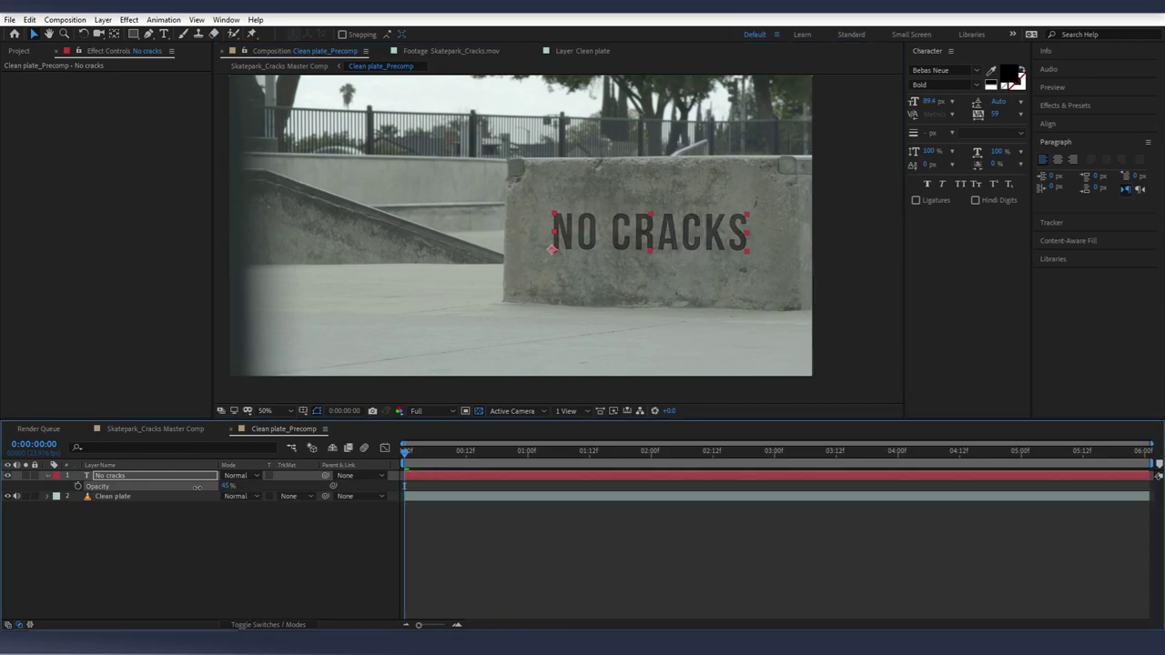
left_click(208, 590)
- Return to the Skatepark_Cracks Master Comp and play it to examine how the text follows the moving ledge
left_click(319, 69)
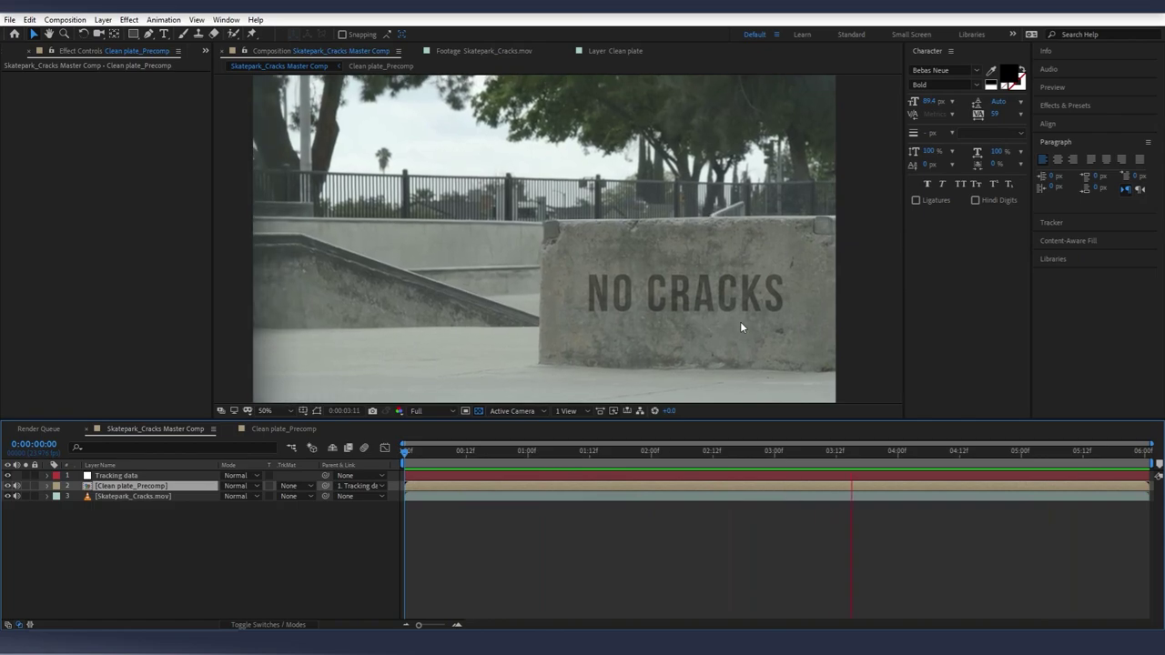
key("space")
left_click_drag(732, 319, 715, 295)
key("space")
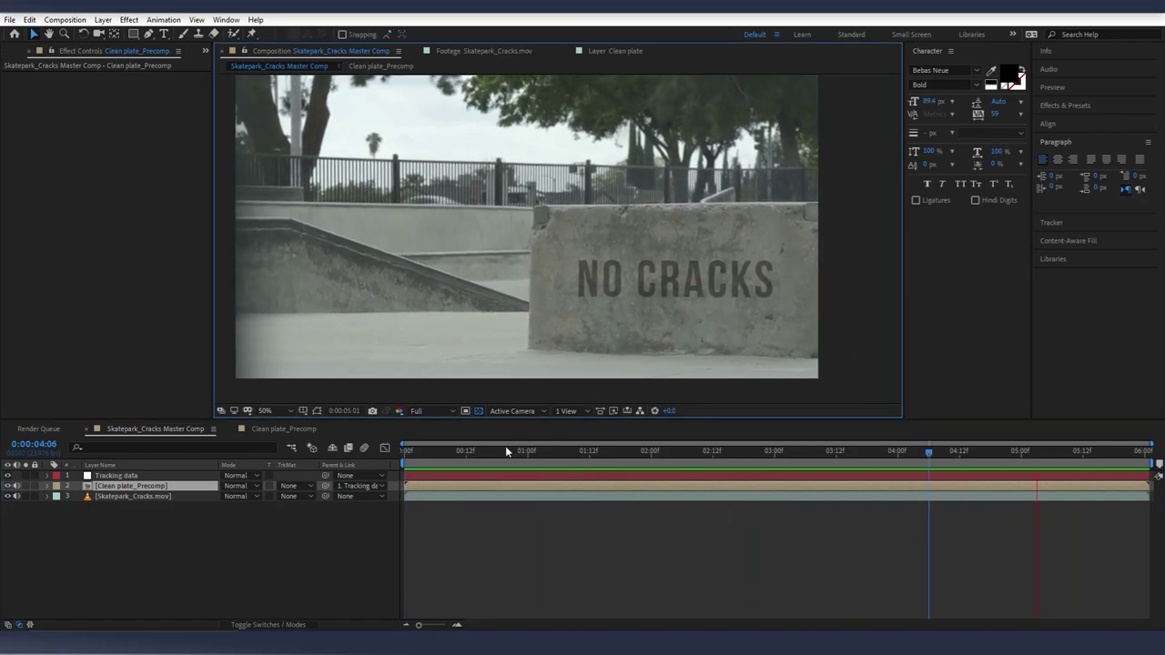